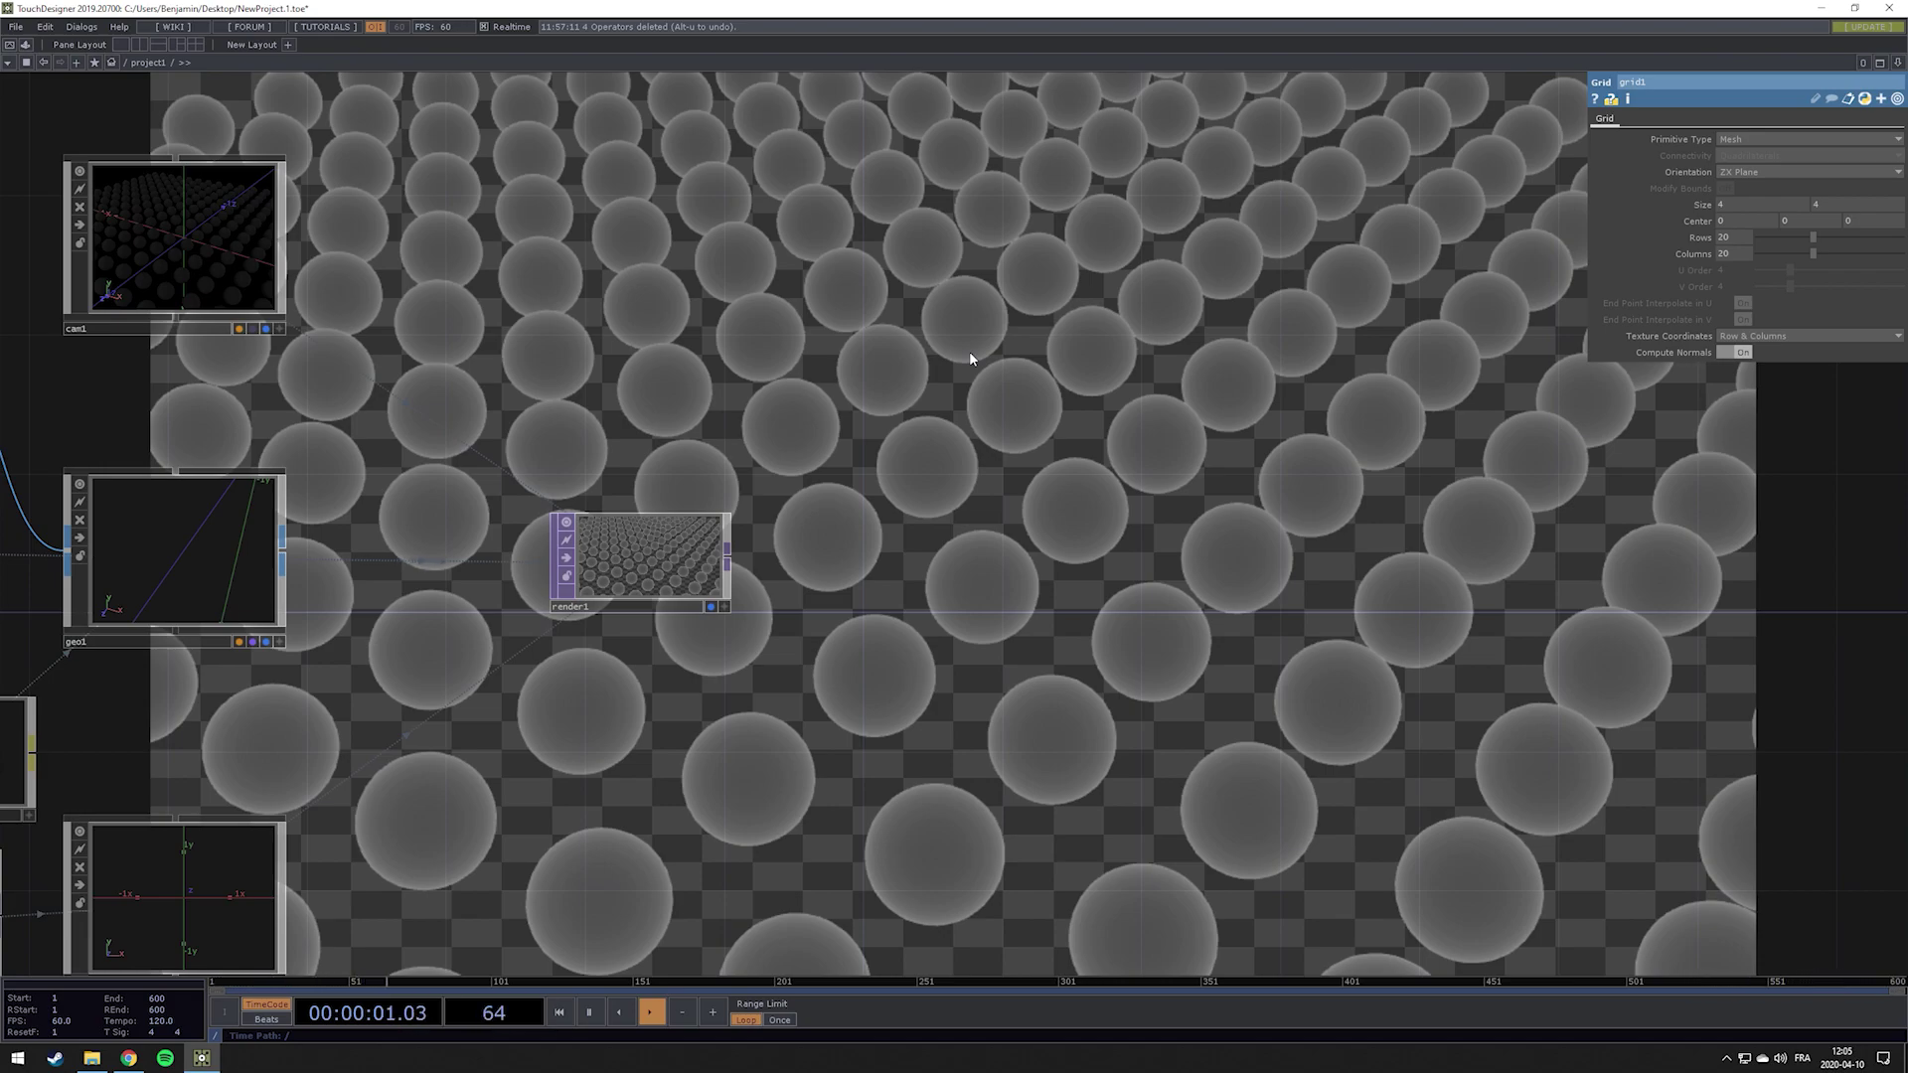
Switch to Chrome to examine the tilt-shift street photo as a reference for the blur effect, and return to TouchDesigner
key(alt+Tab)
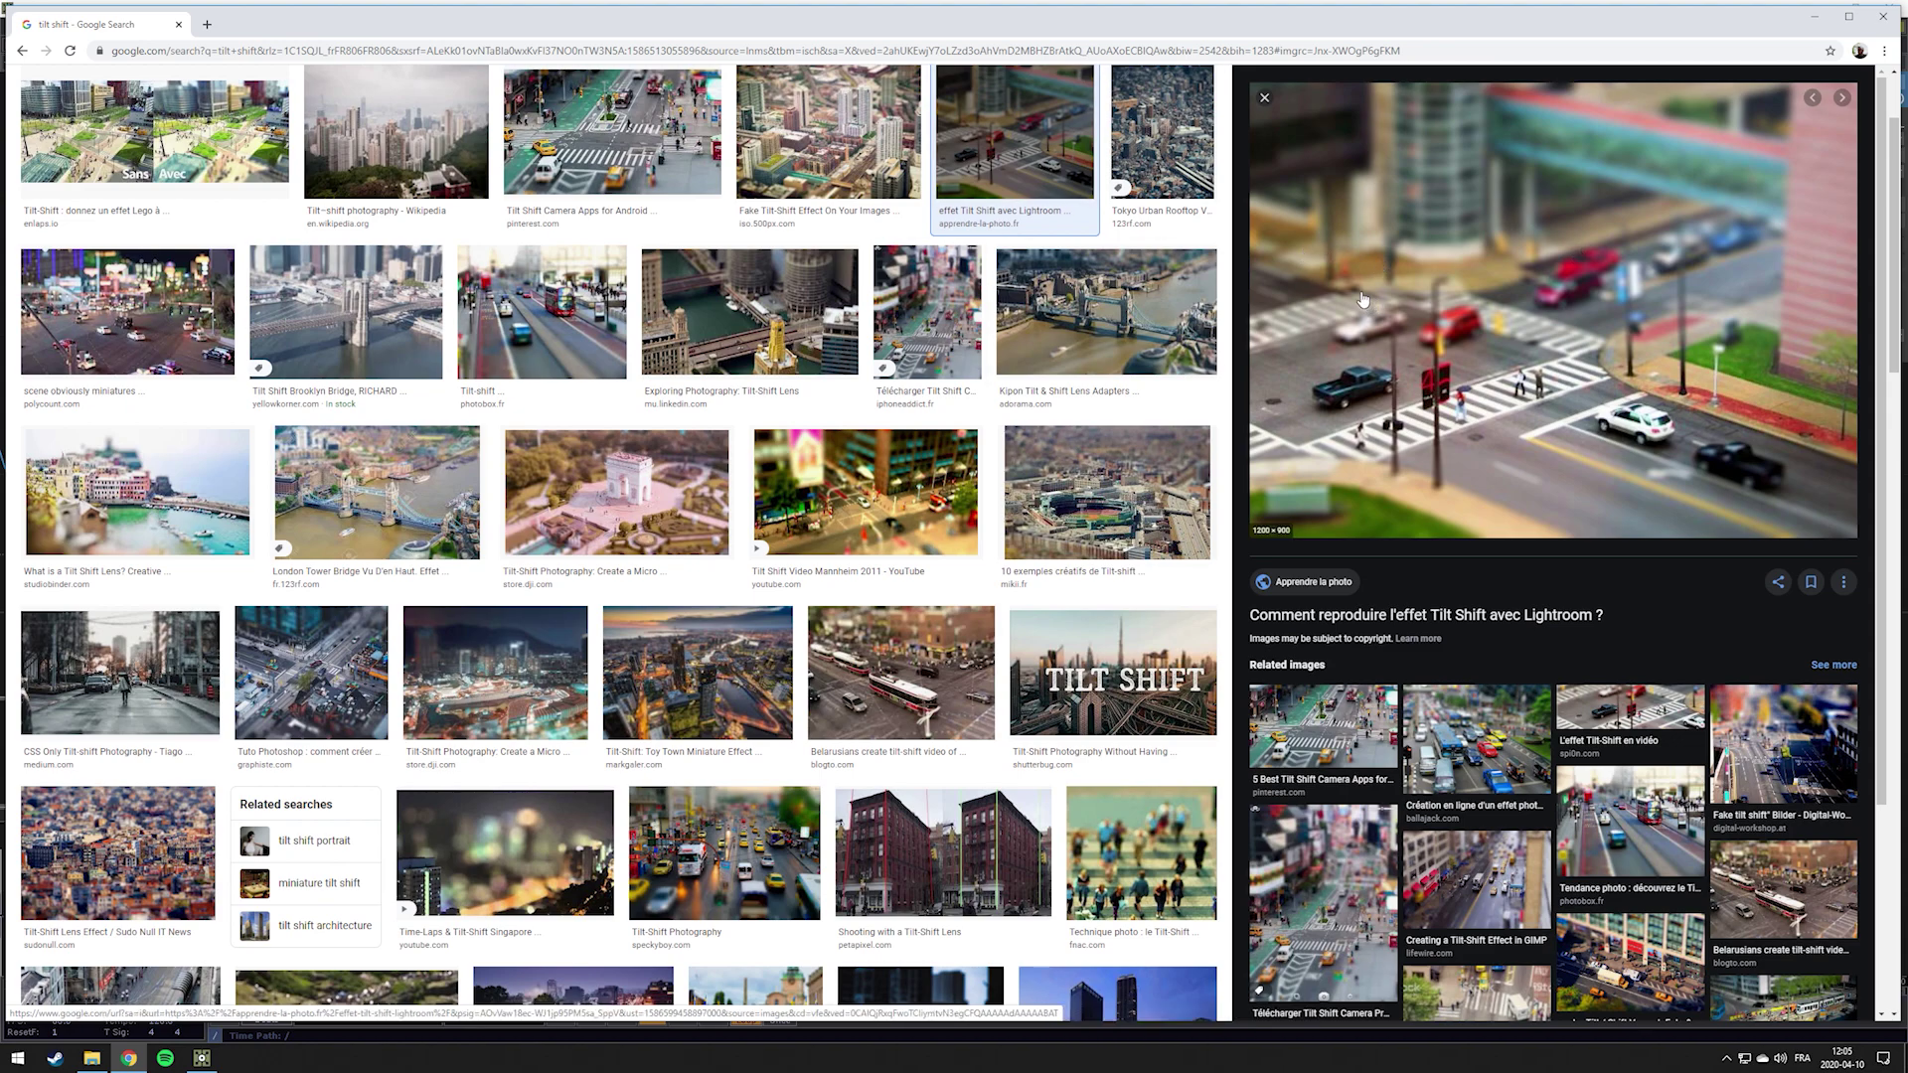
key(alt+Tab)
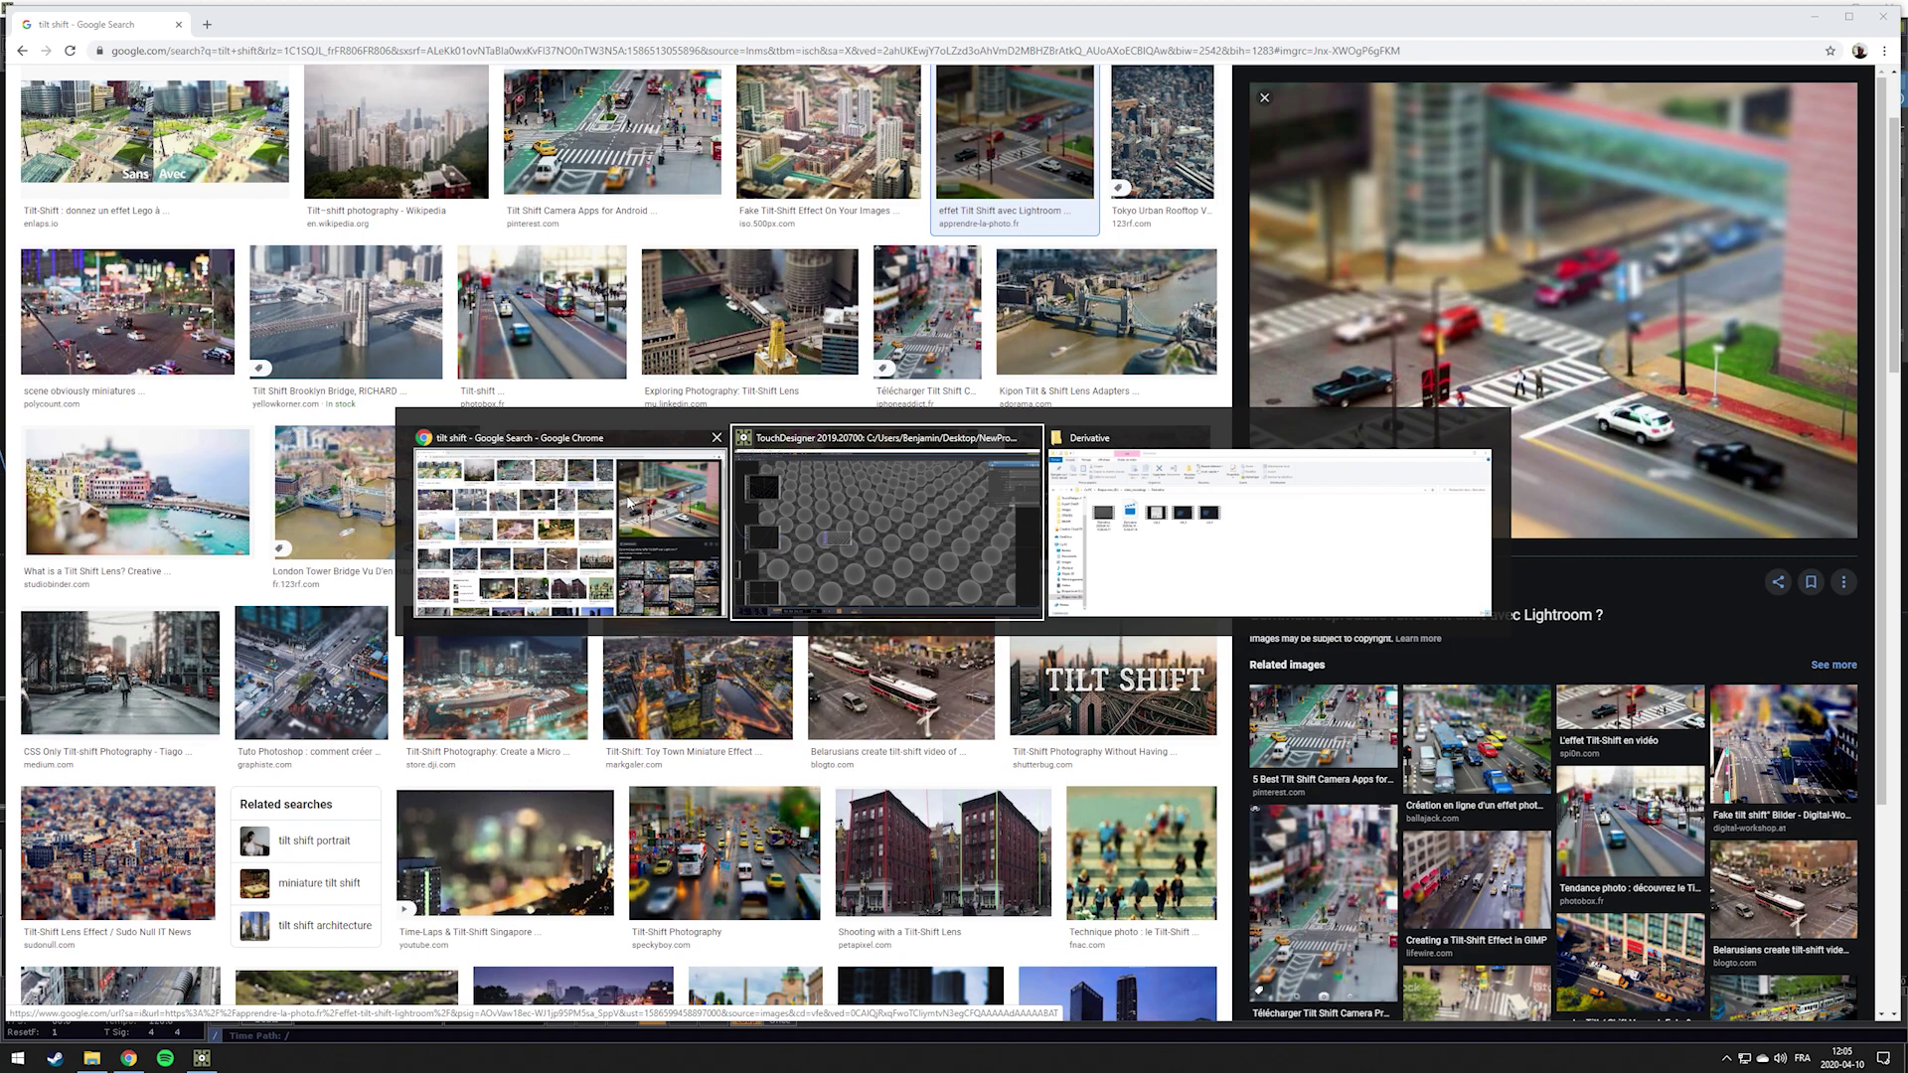
click(832, 486)
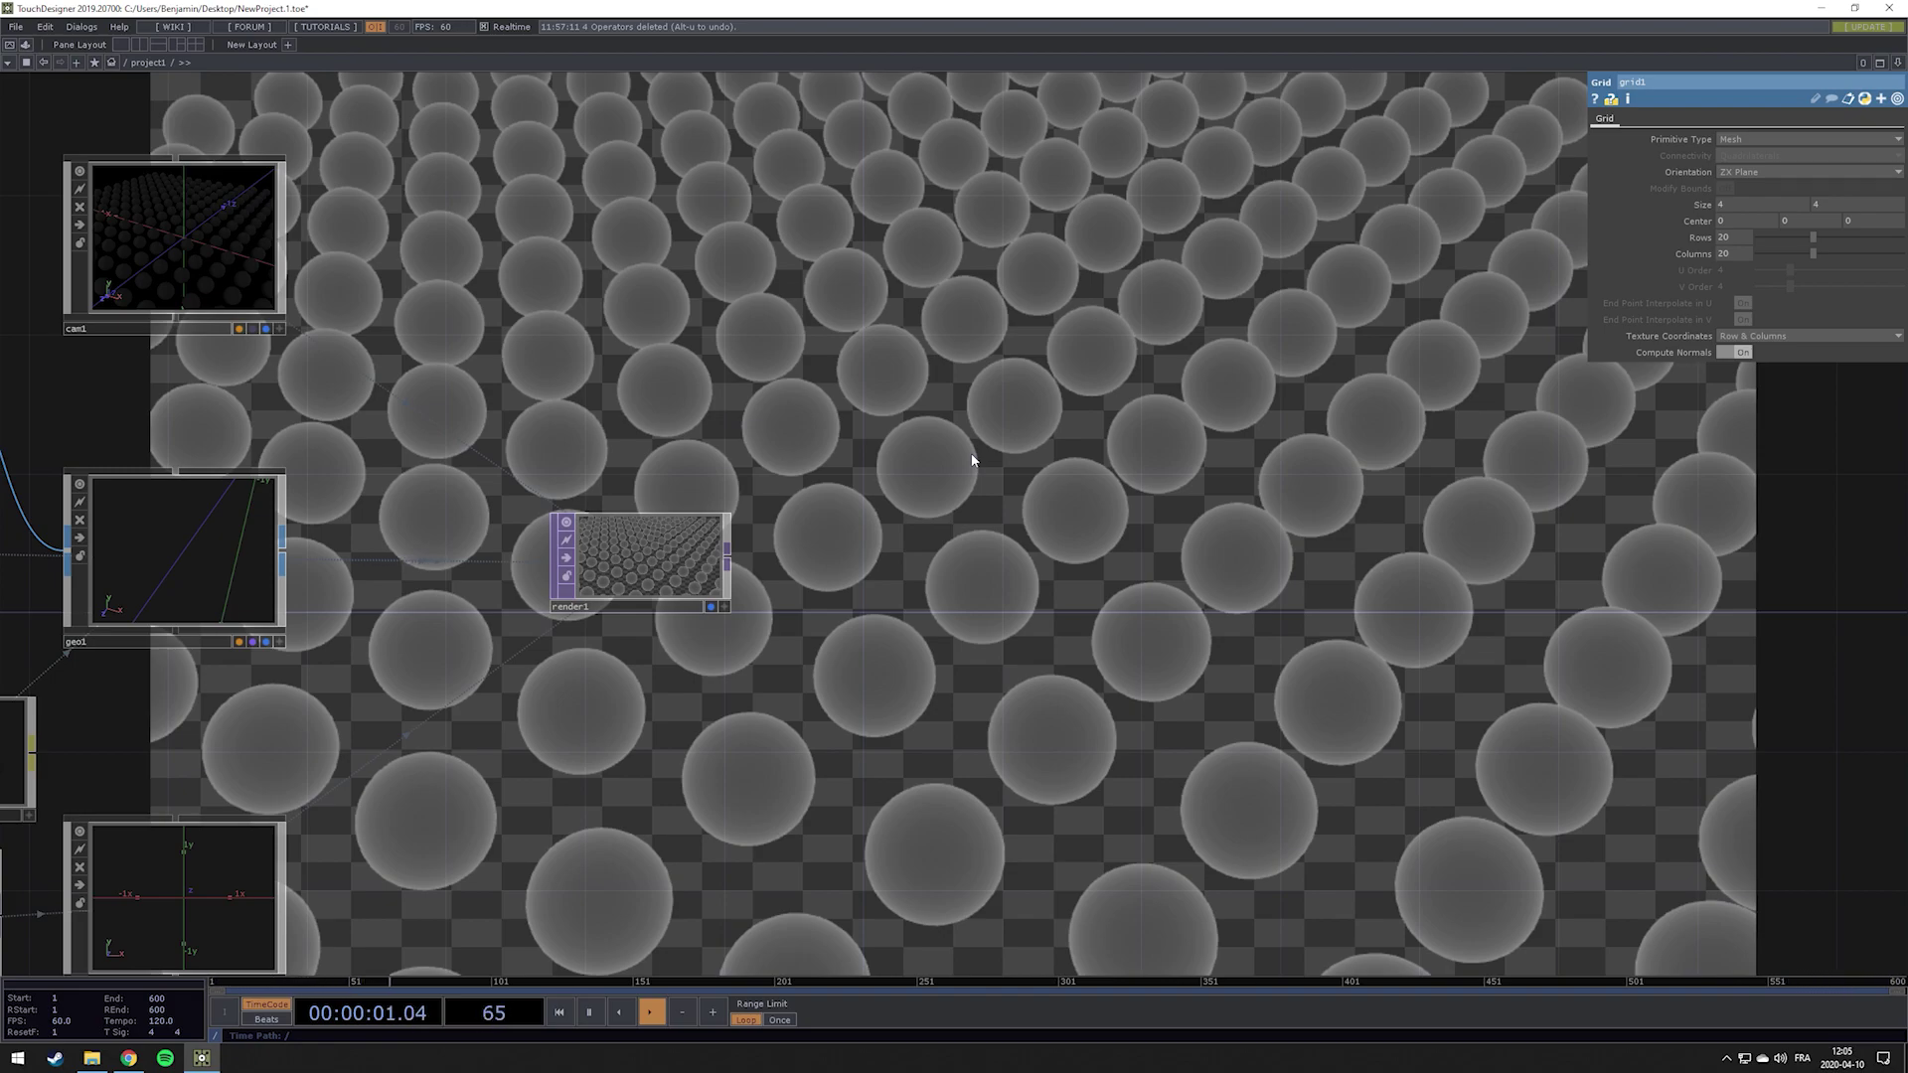
Turn off the render's background display, connect a Null TOP well after render1, and display the Null as the network background
drag(939, 516, 634, 499)
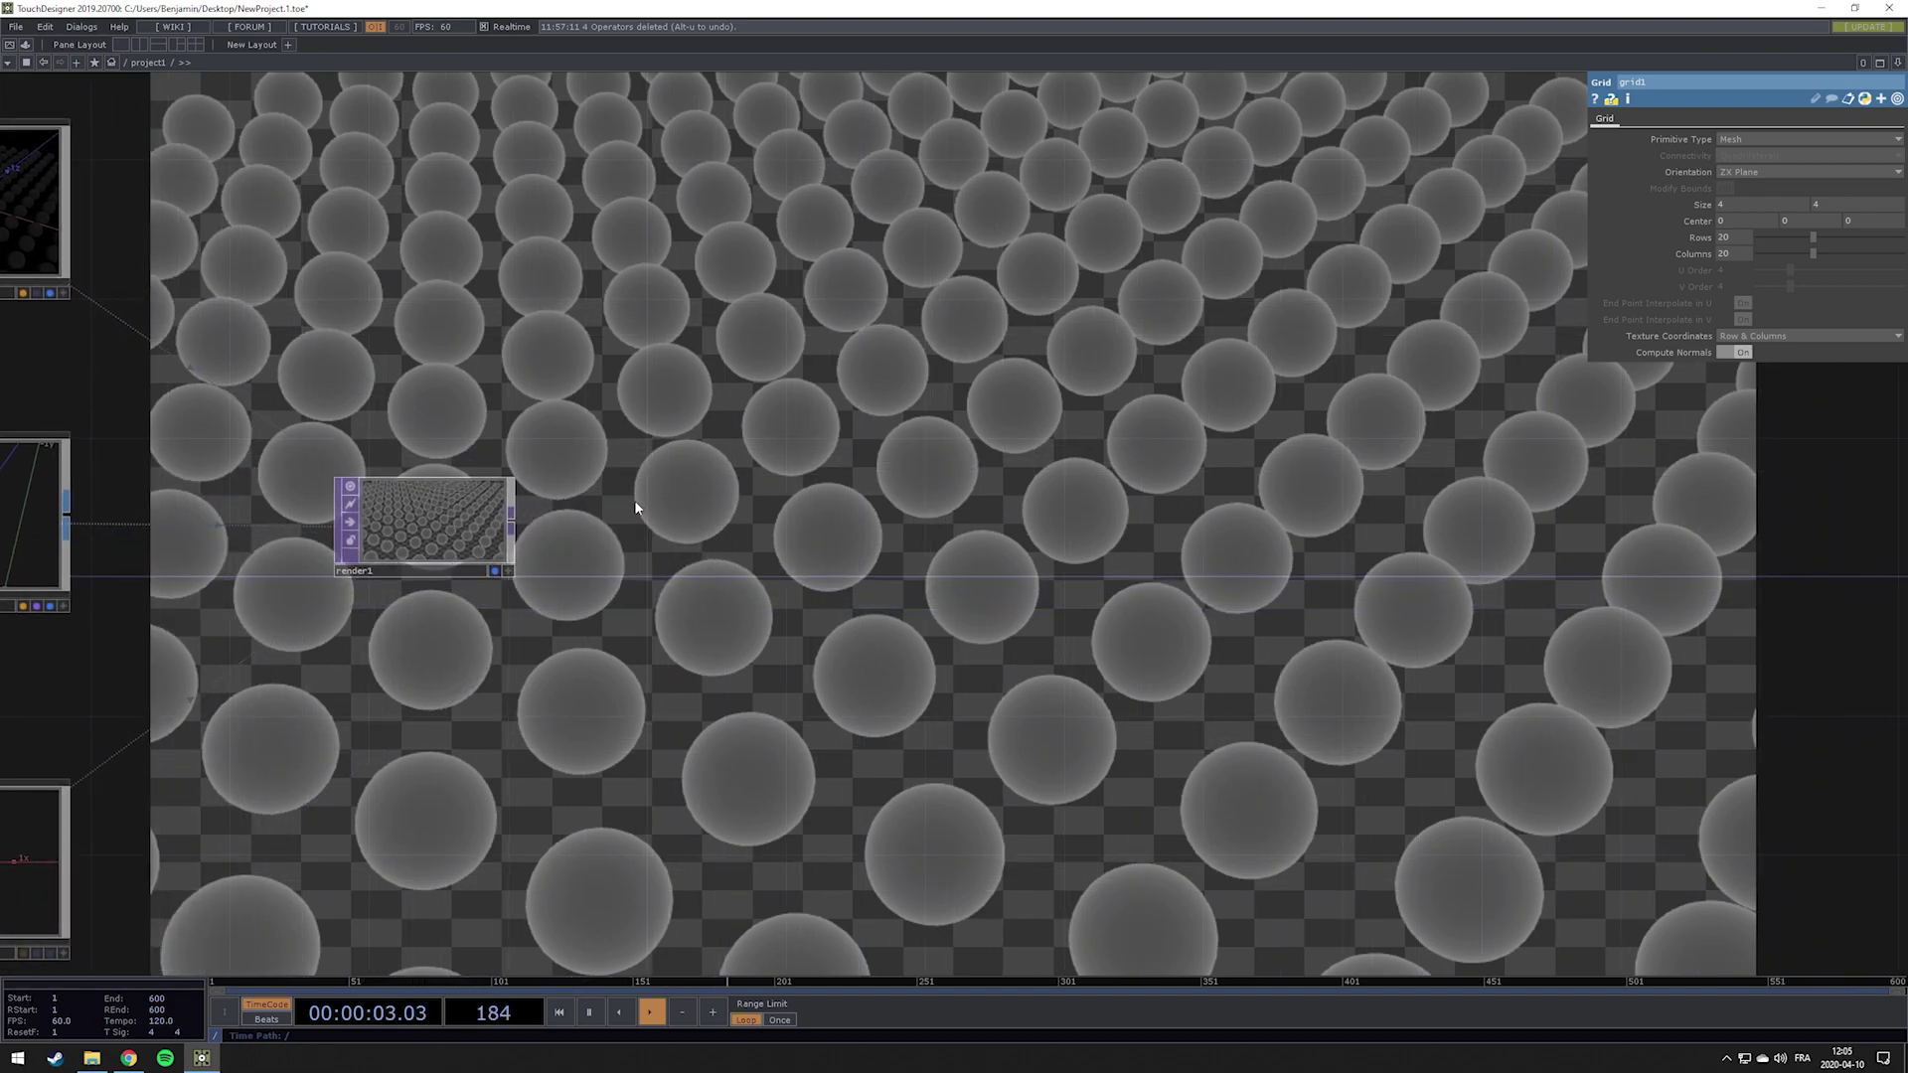
click(494, 571)
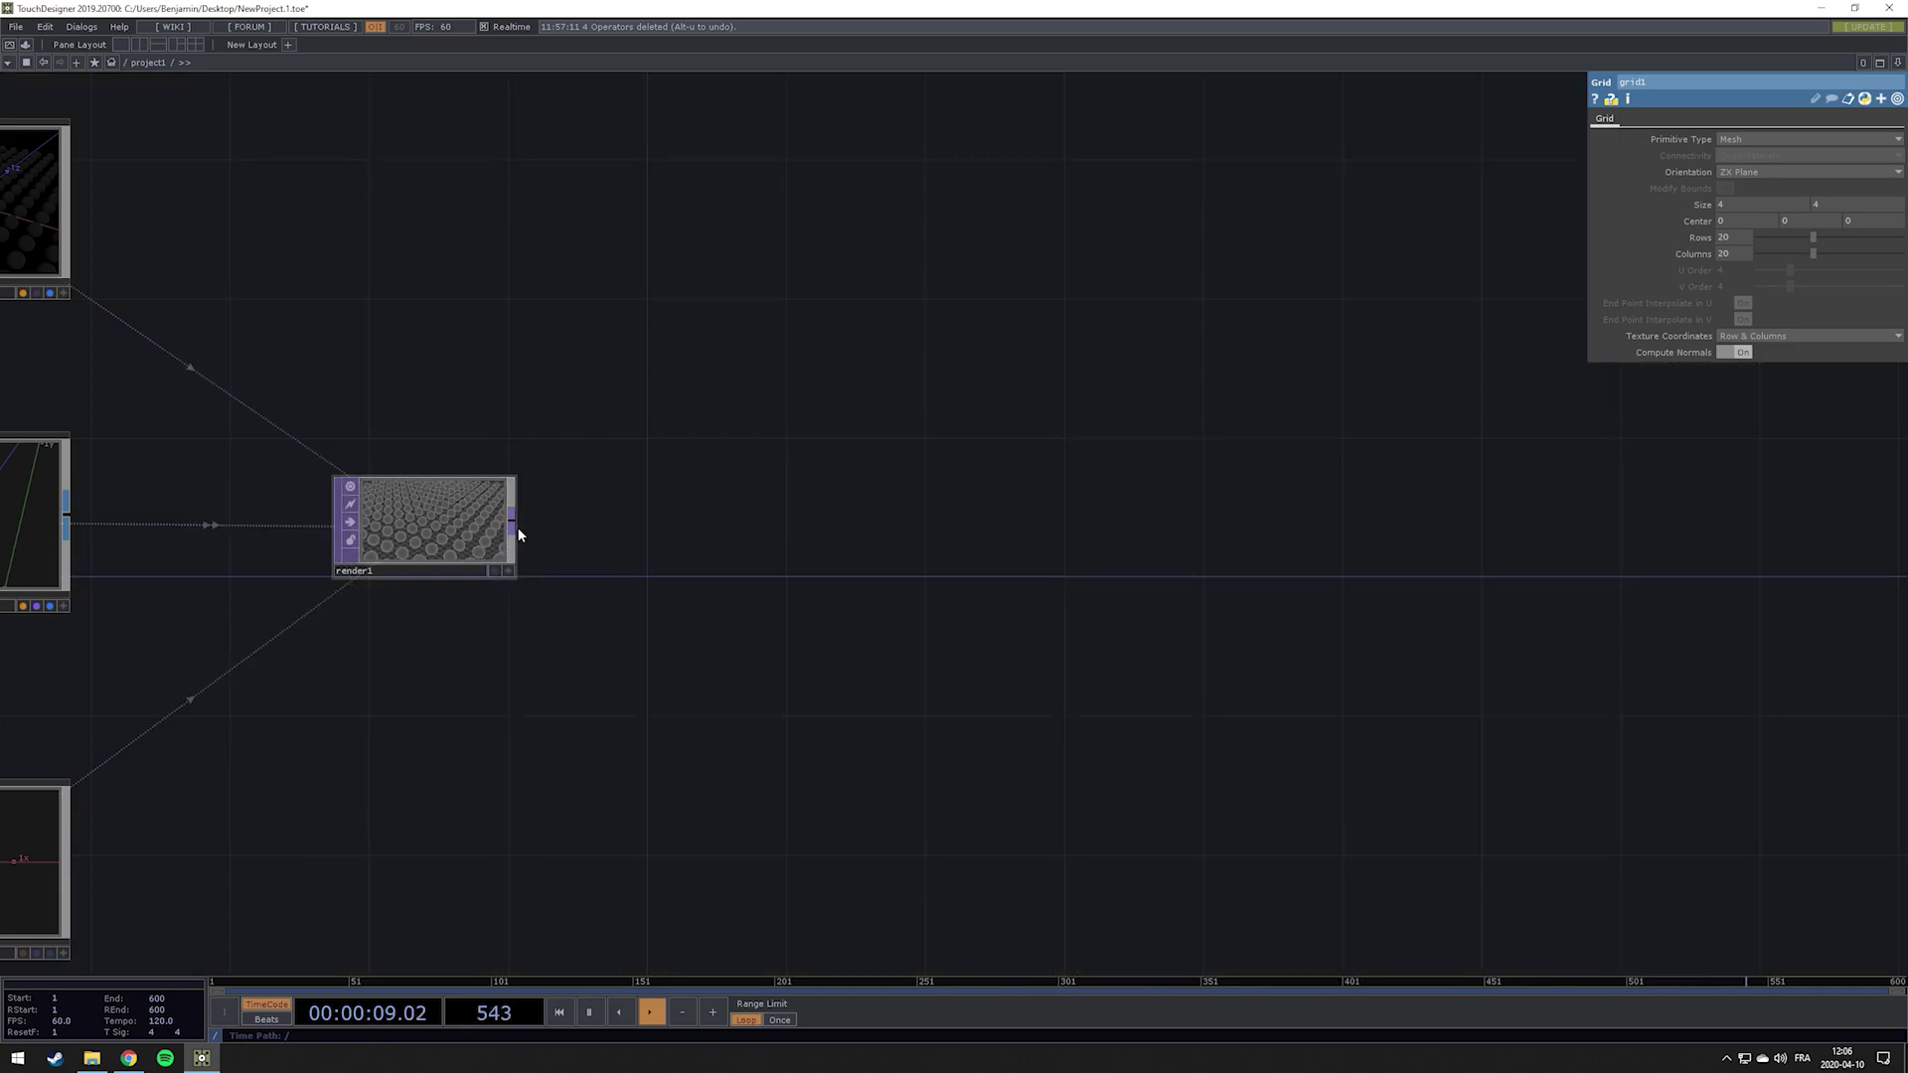
click(513, 524)
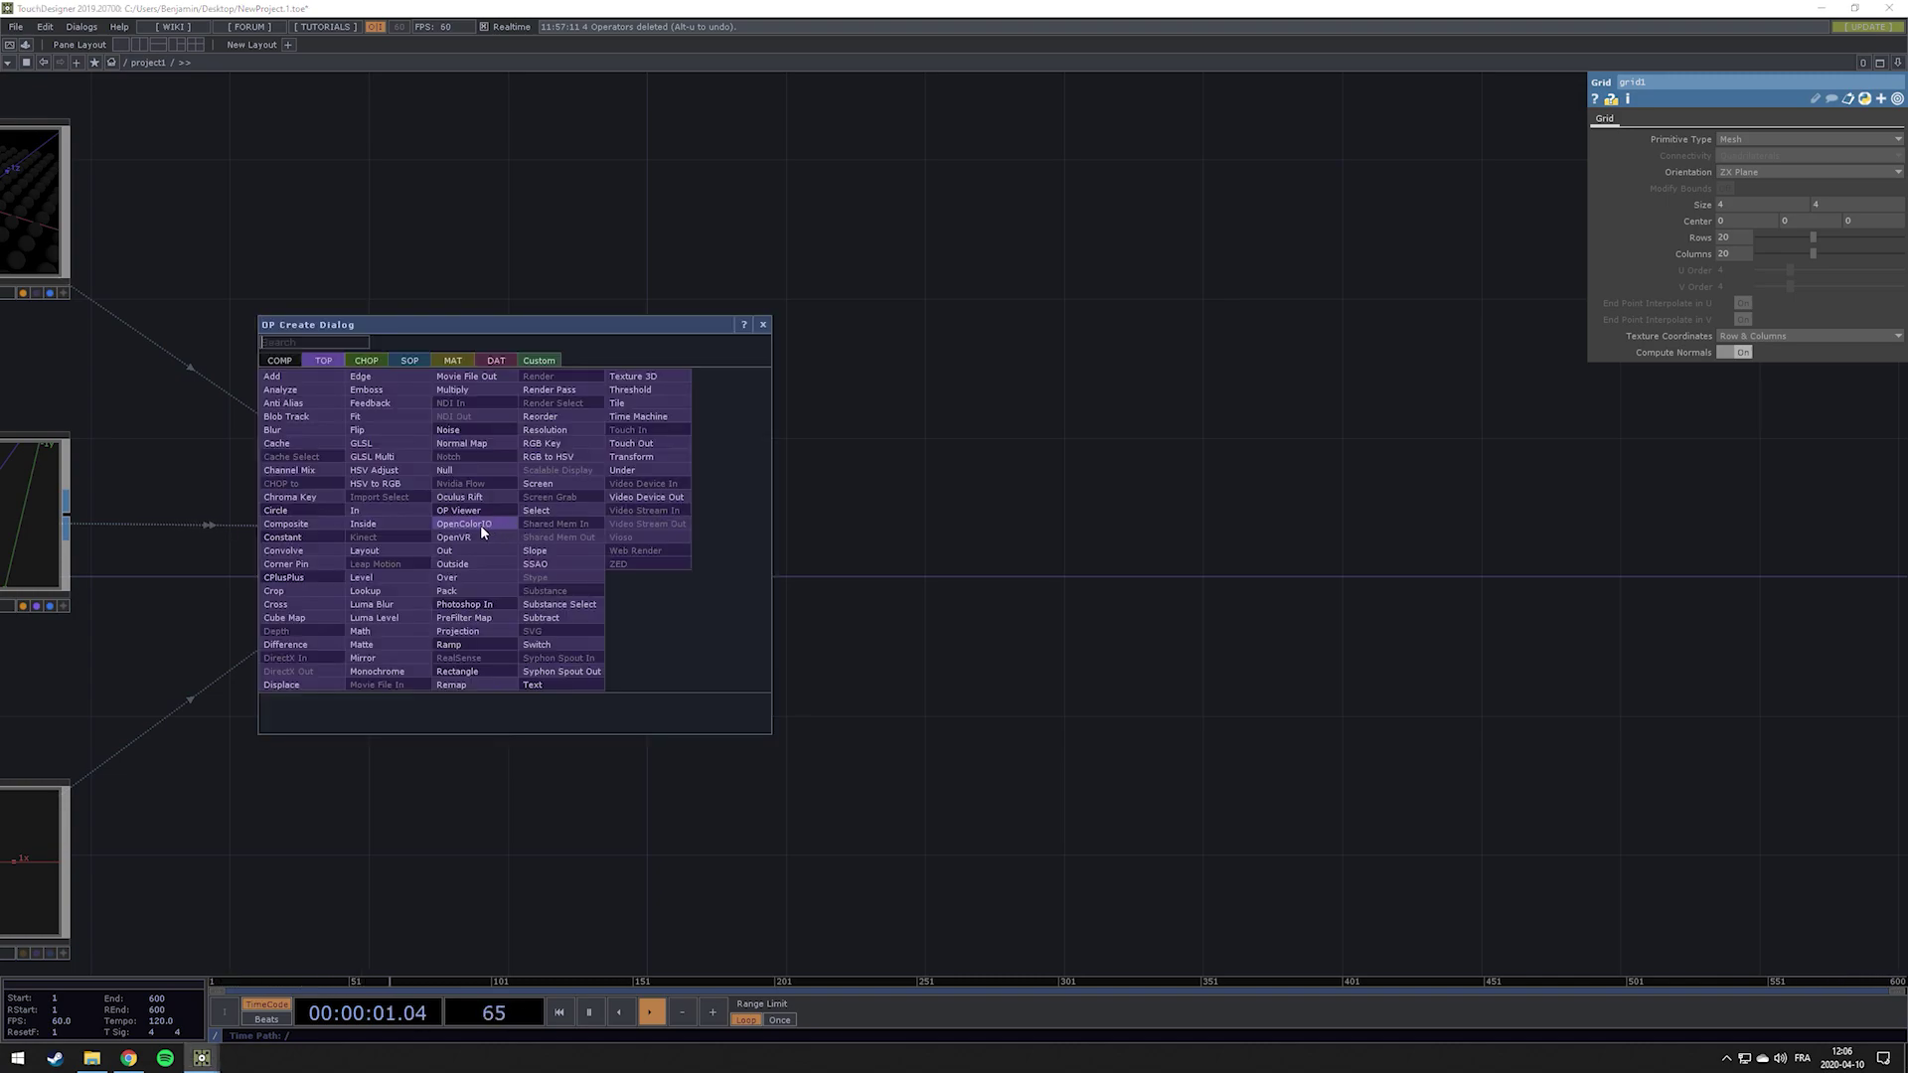
click(484, 471)
click(1826, 527)
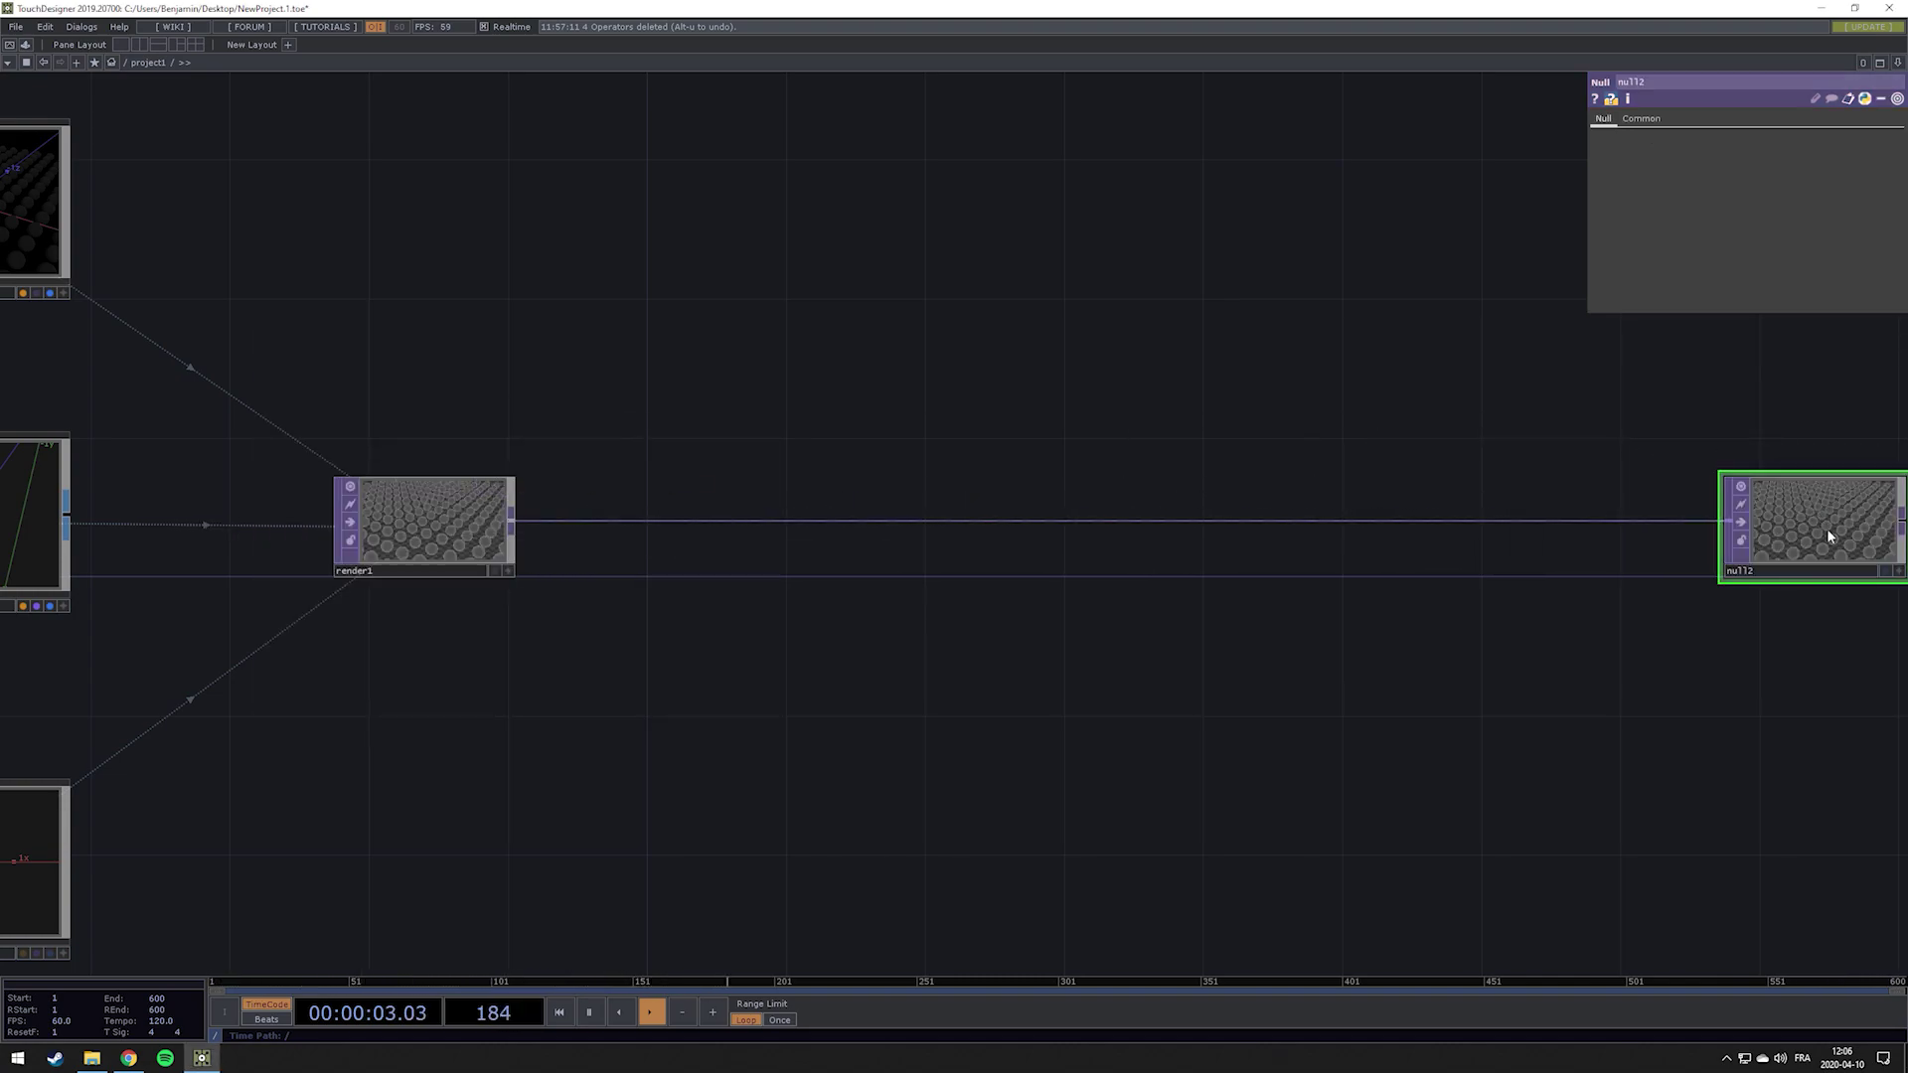
click(1885, 572)
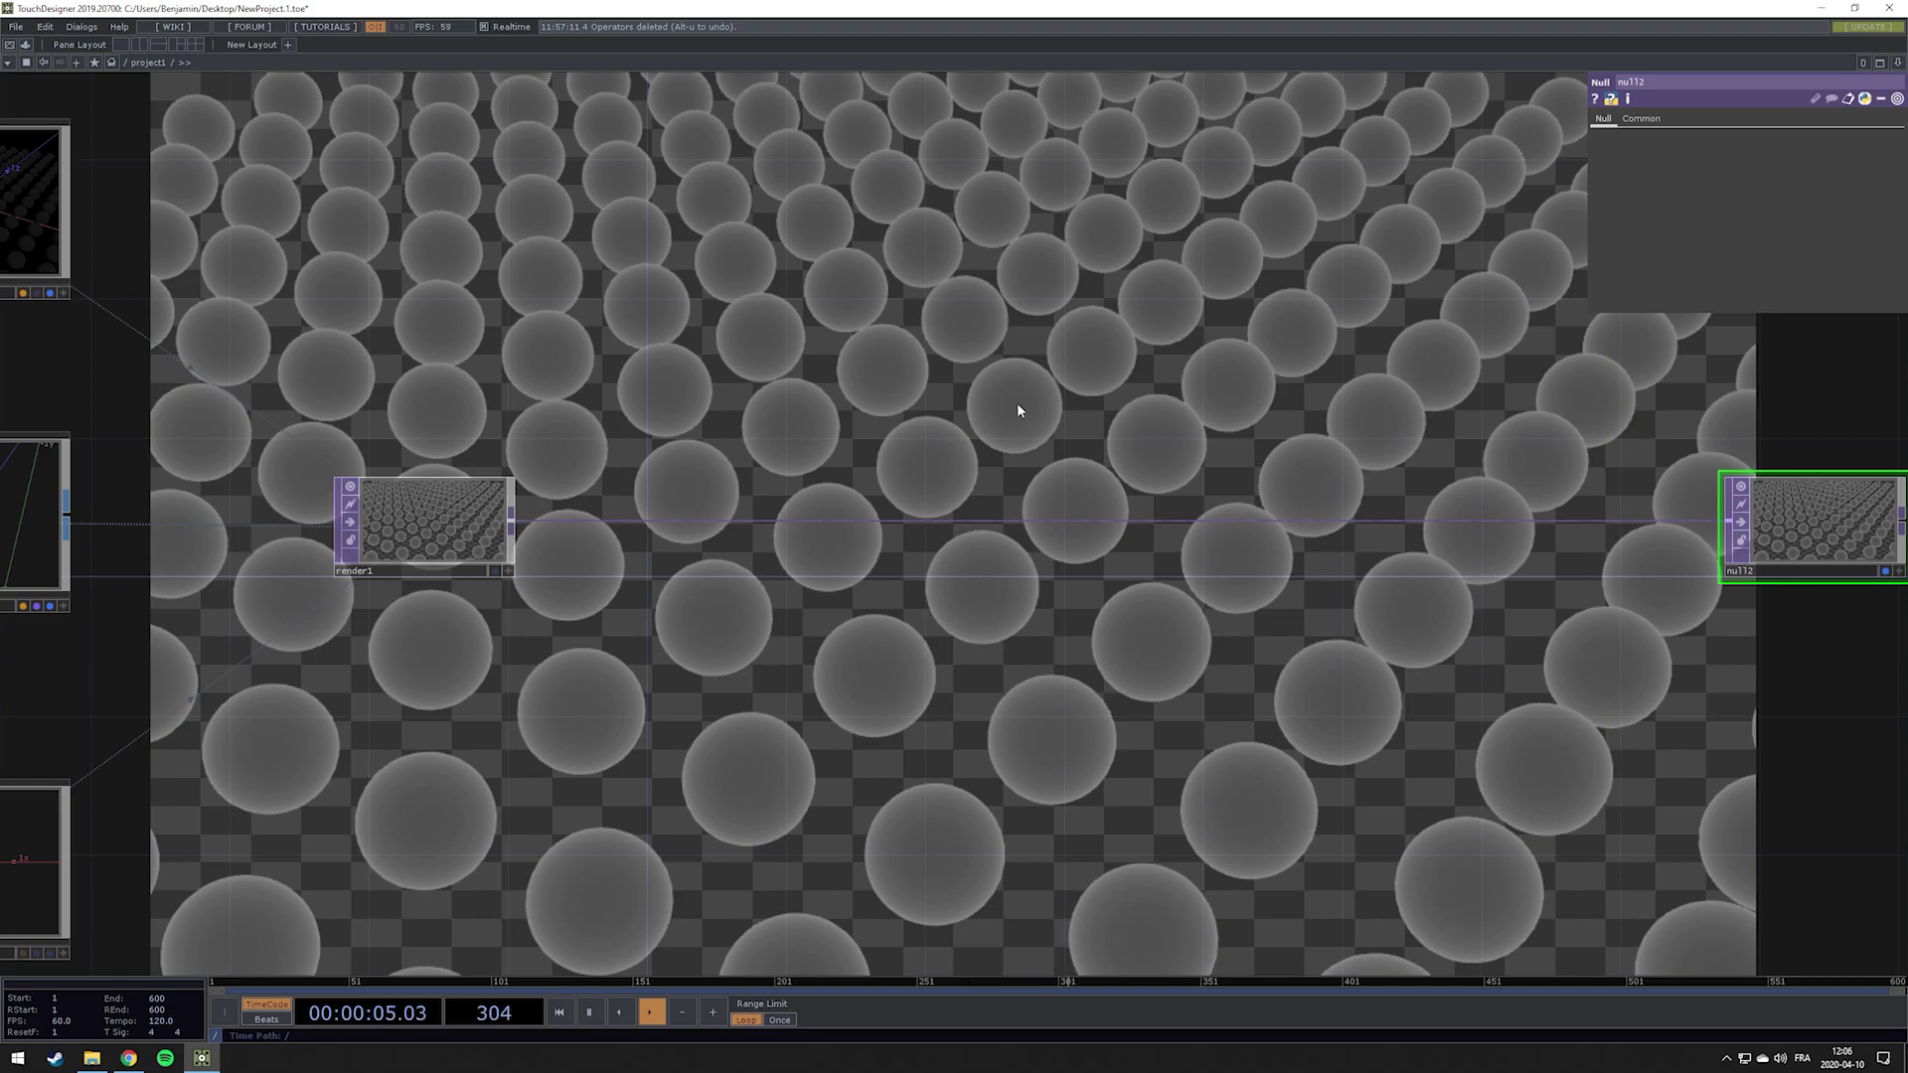
drag(1017, 402, 853, 371)
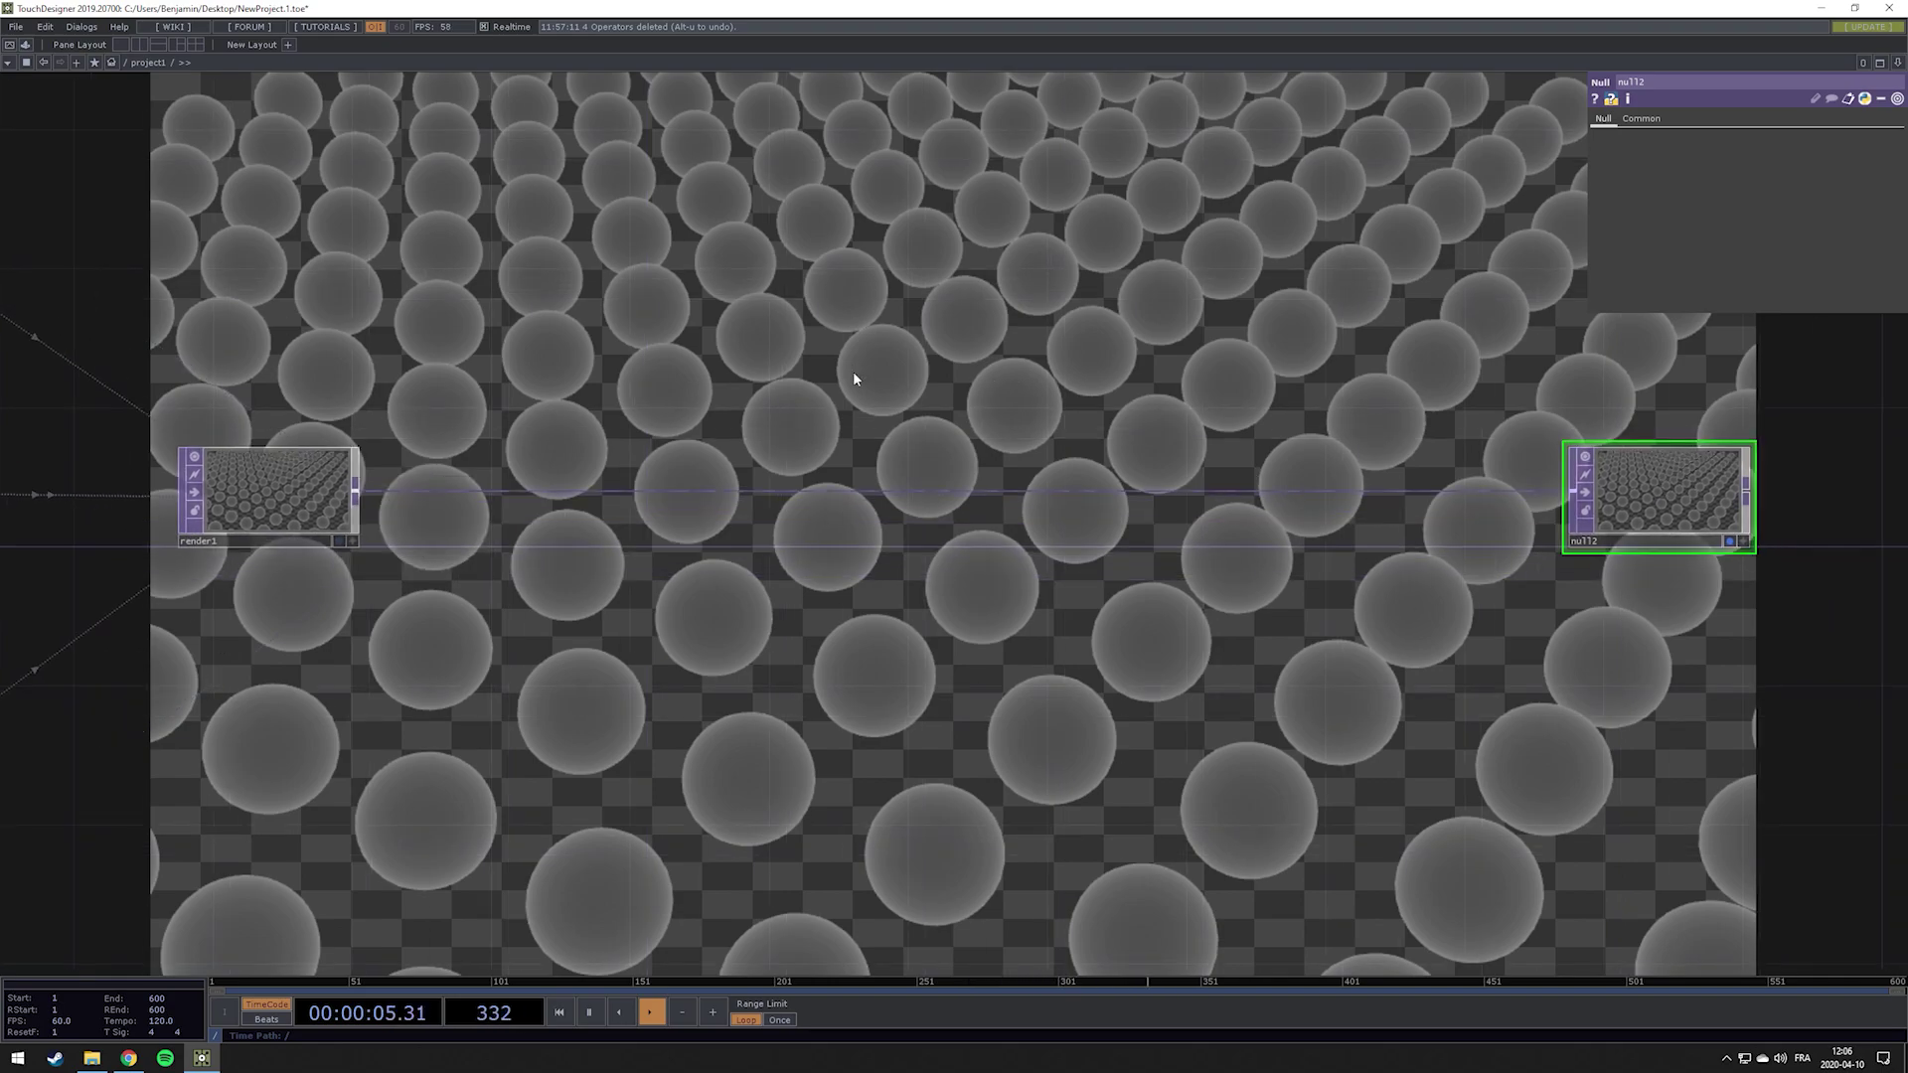
double_click(307, 565)
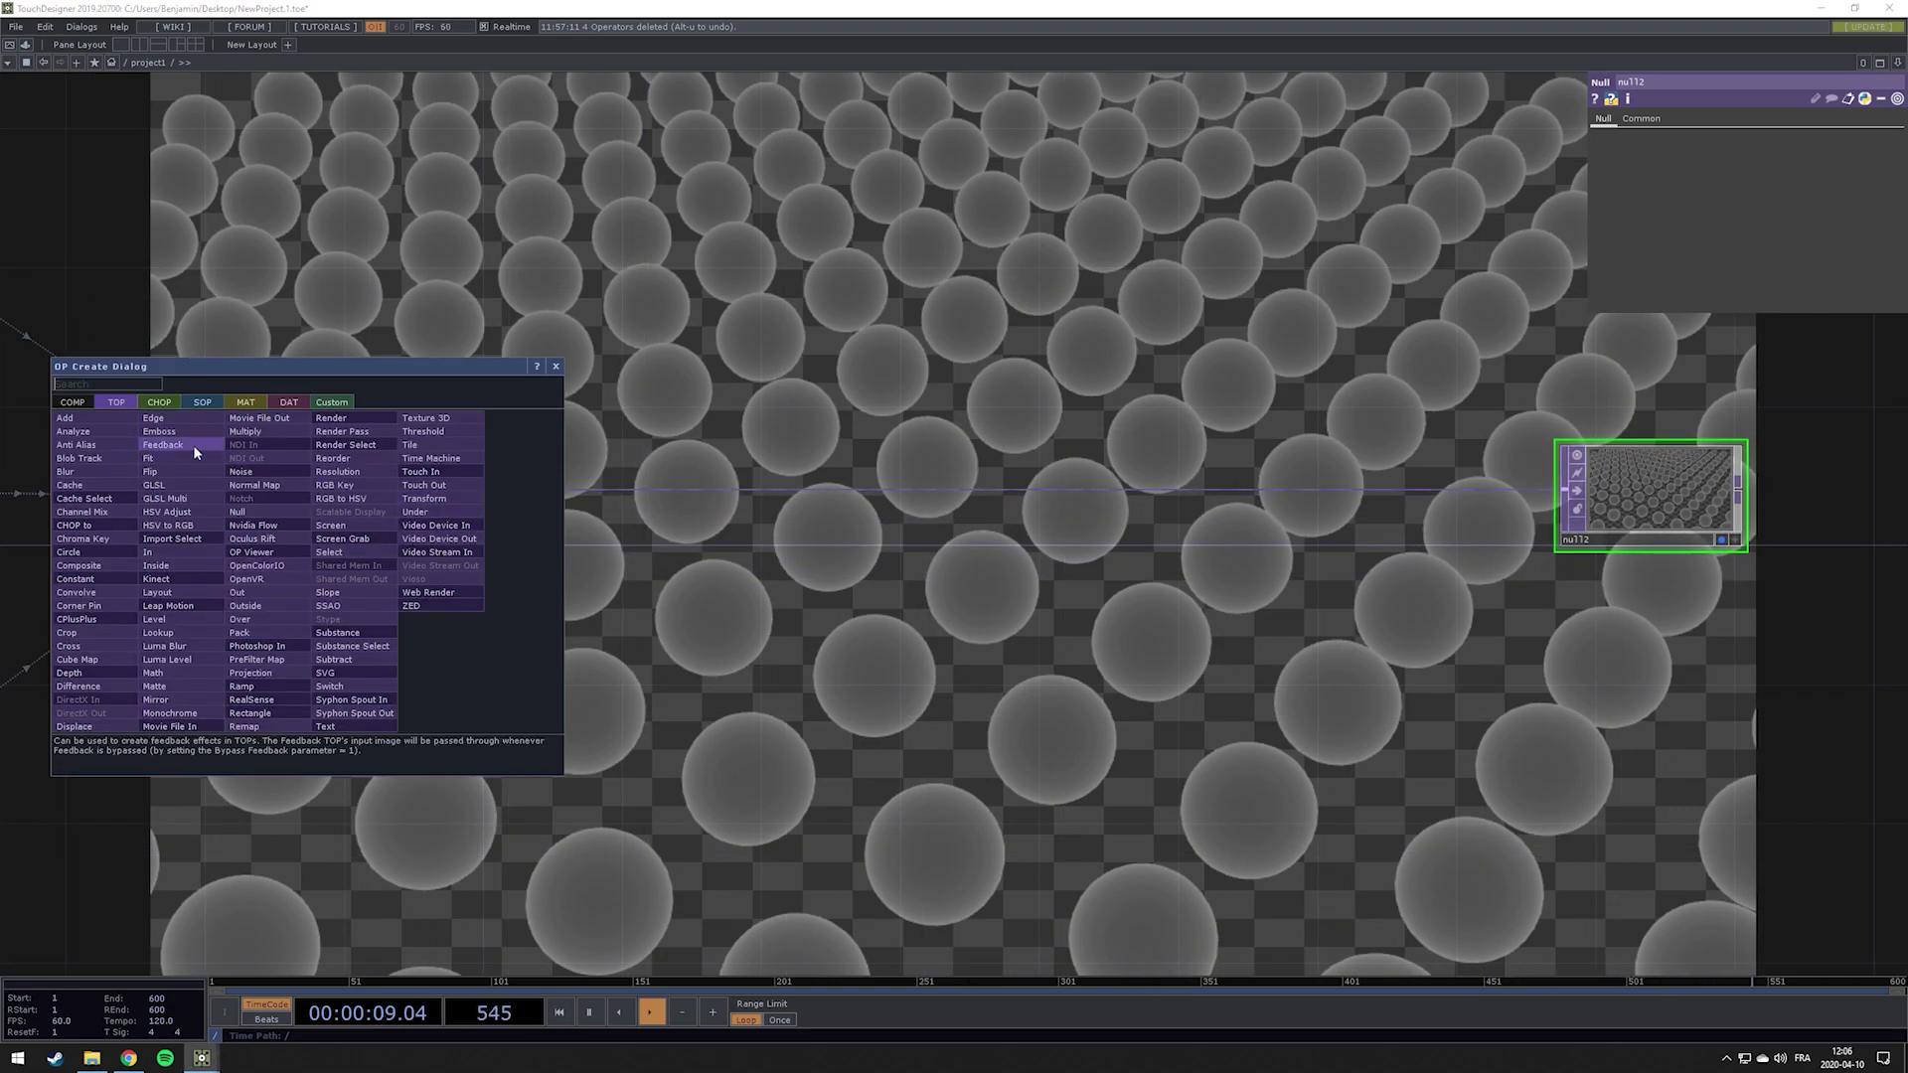
click(104, 664)
key(Escape)
Add a Depth TOP below the render node and assign render1 as its source operator
key(Tab)
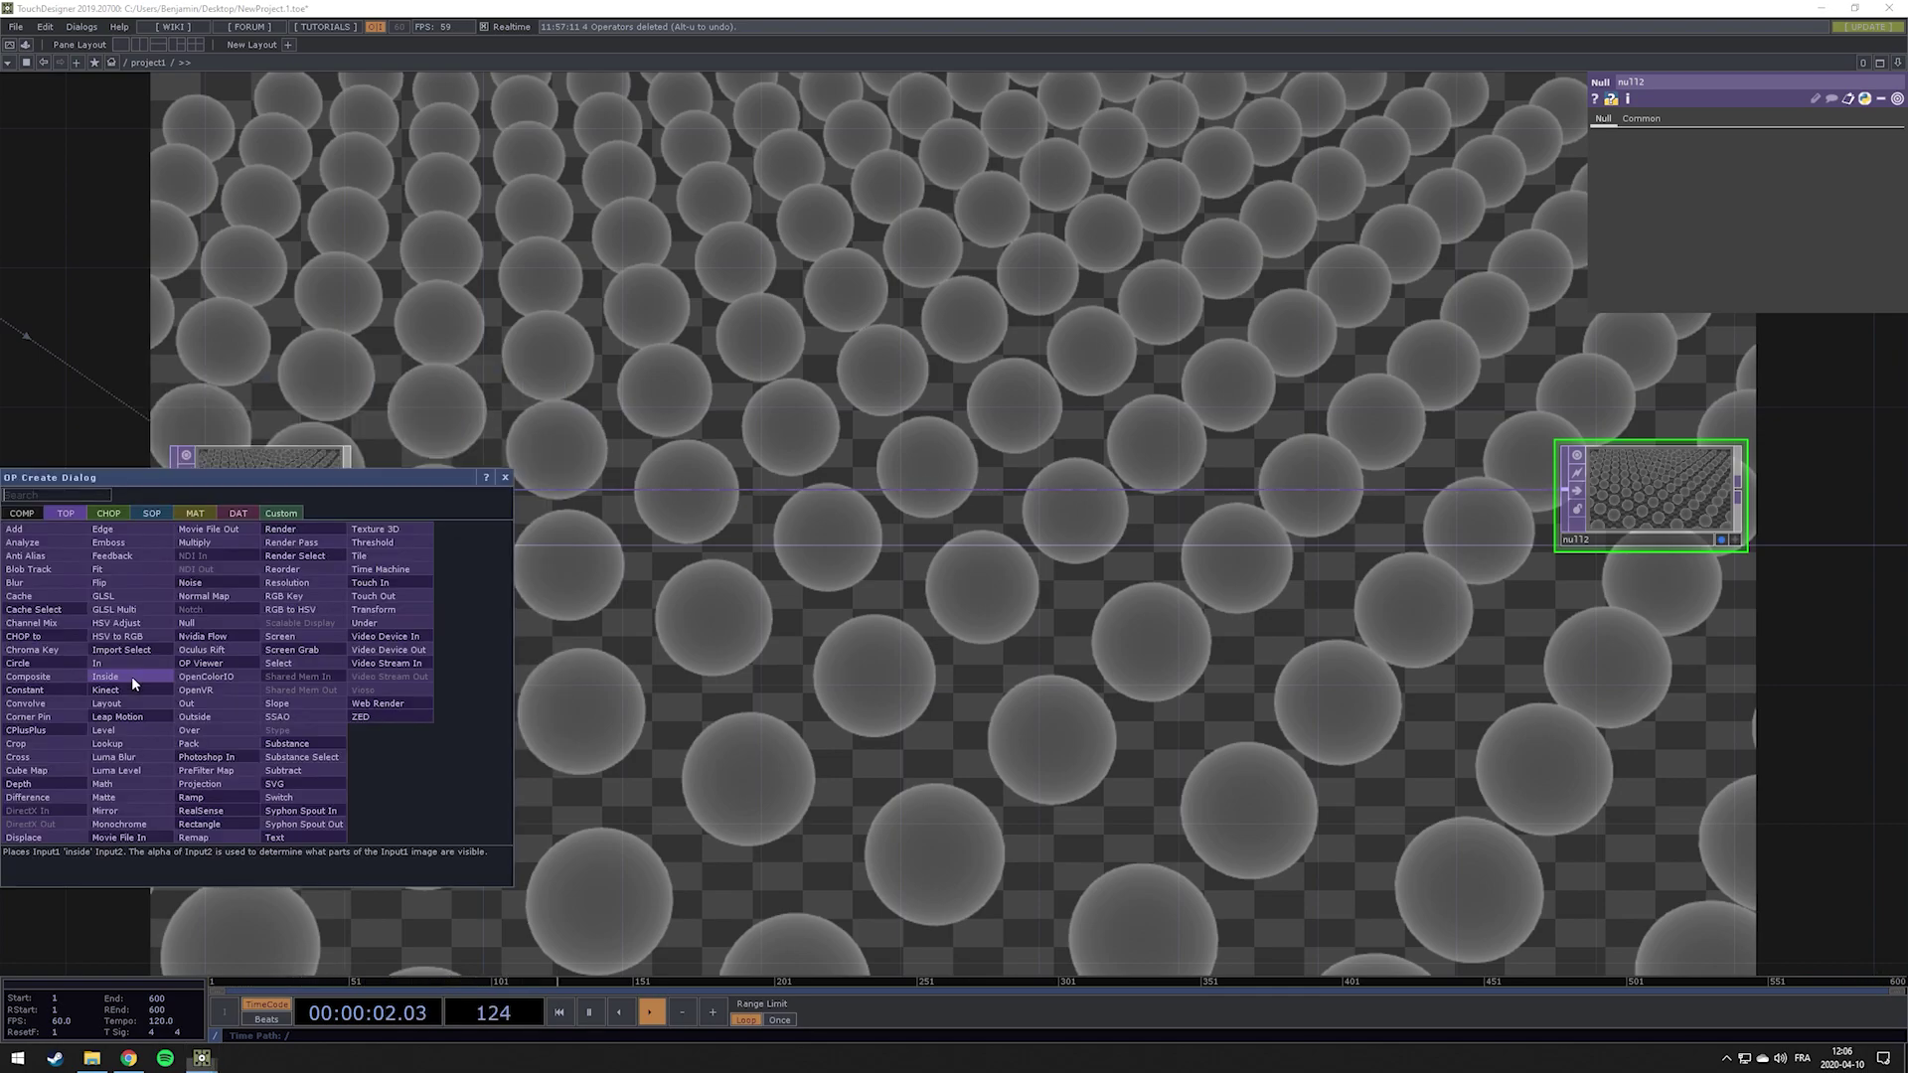
click(44, 784)
click(258, 646)
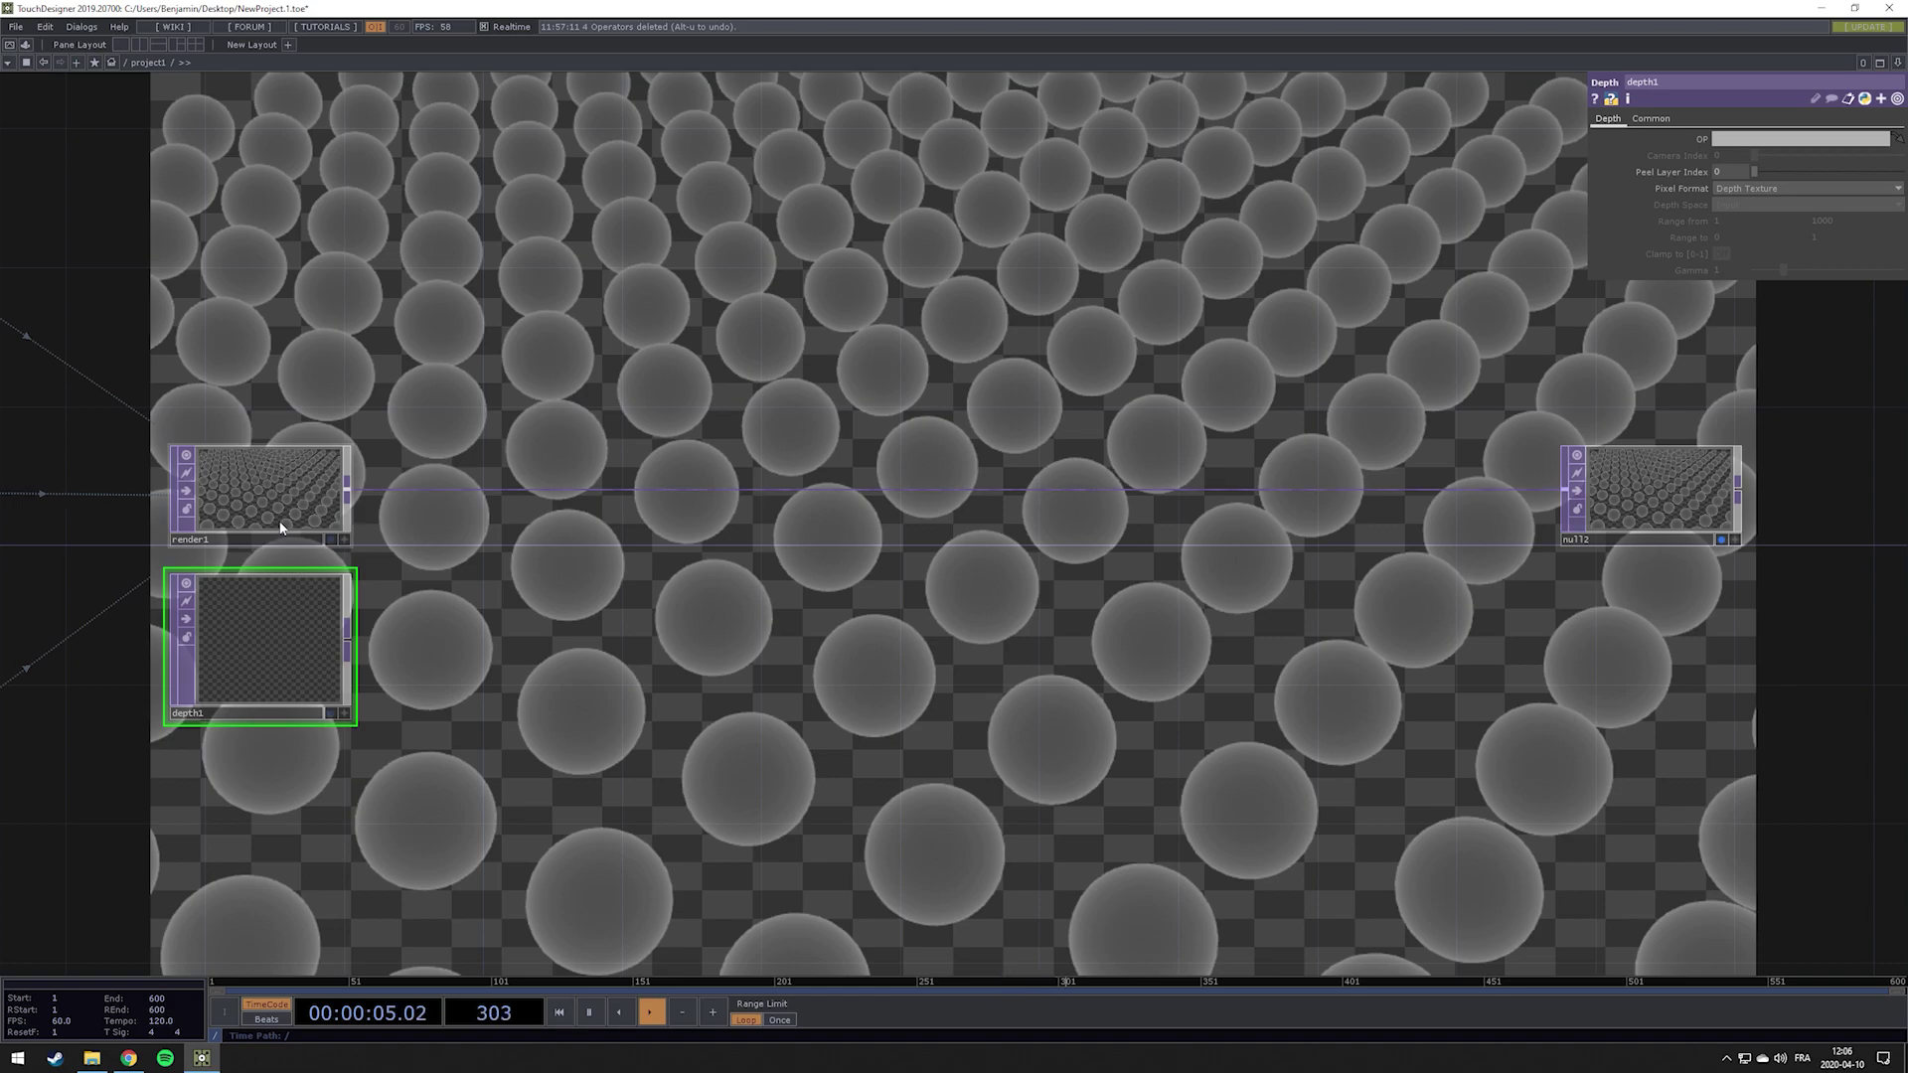
drag(543, 571, 638, 492)
drag(369, 571, 436, 575)
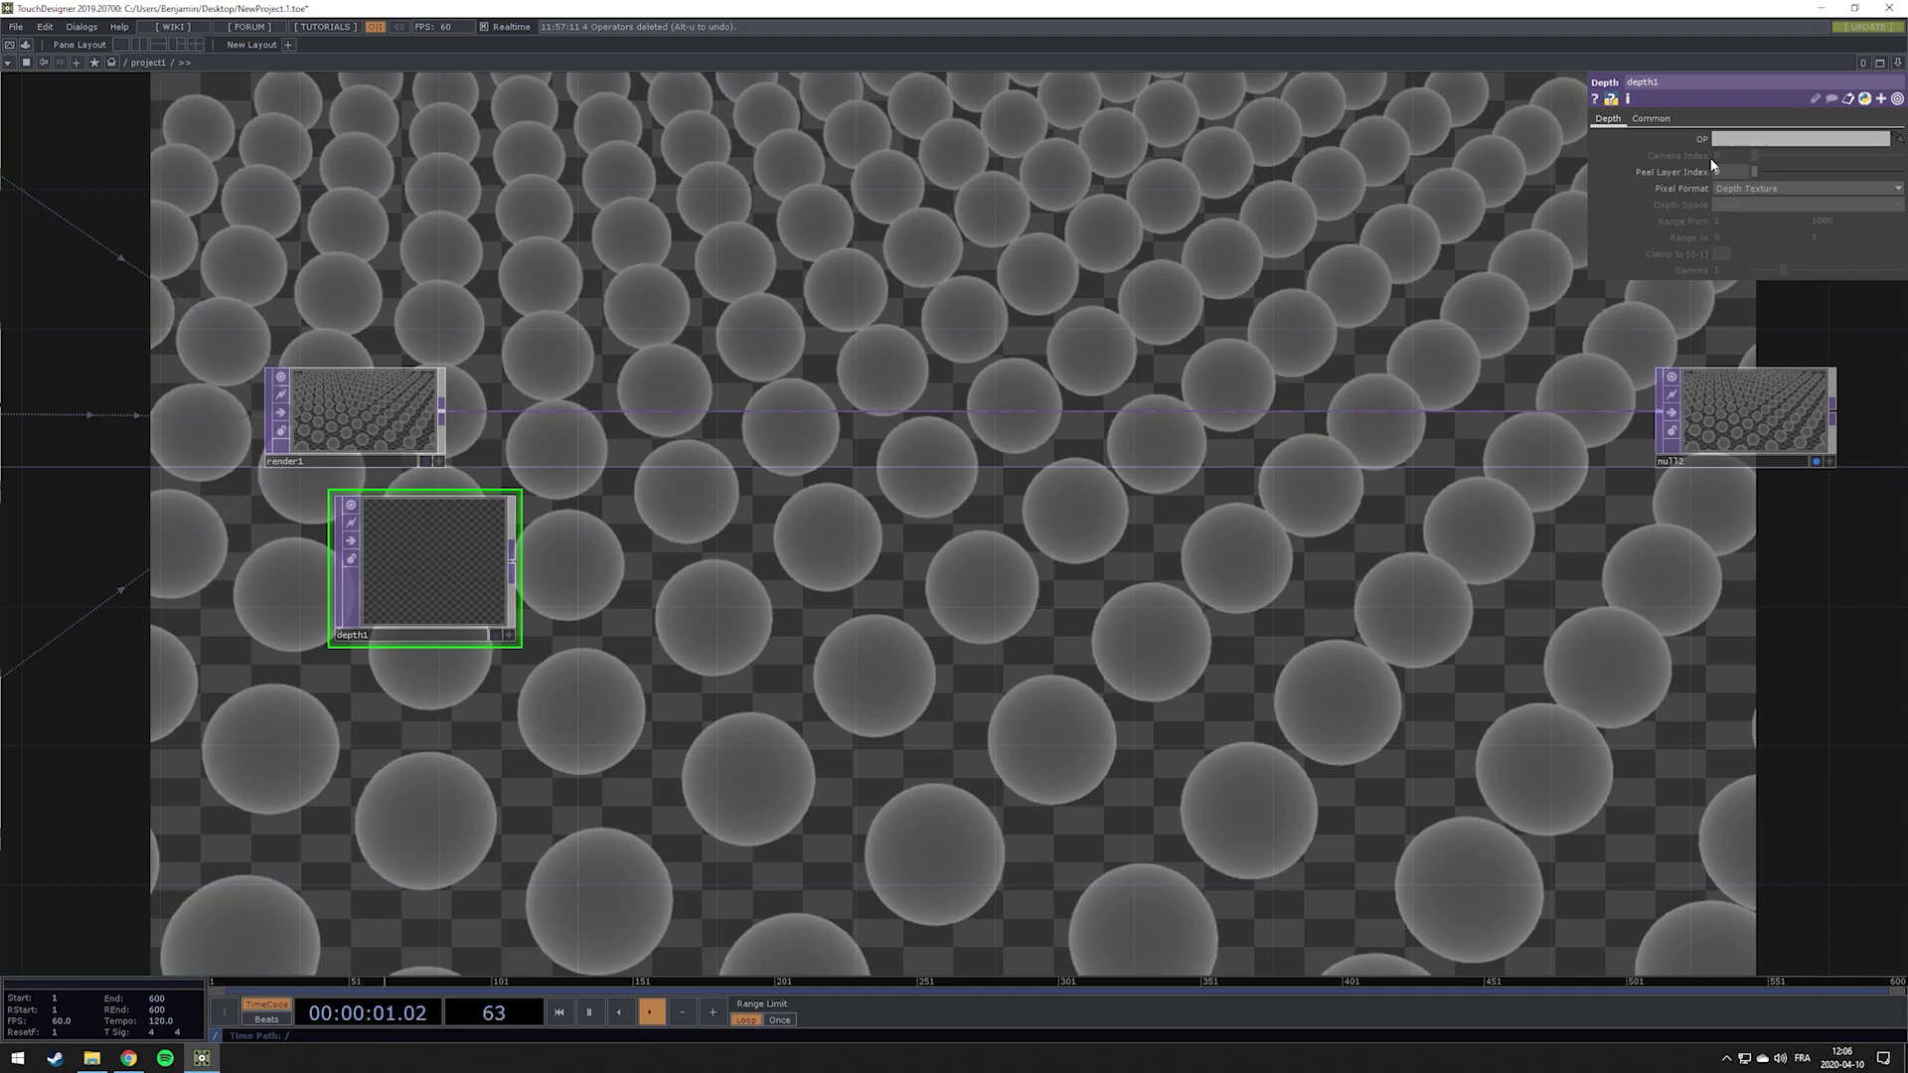
drag(608, 328, 853, 414)
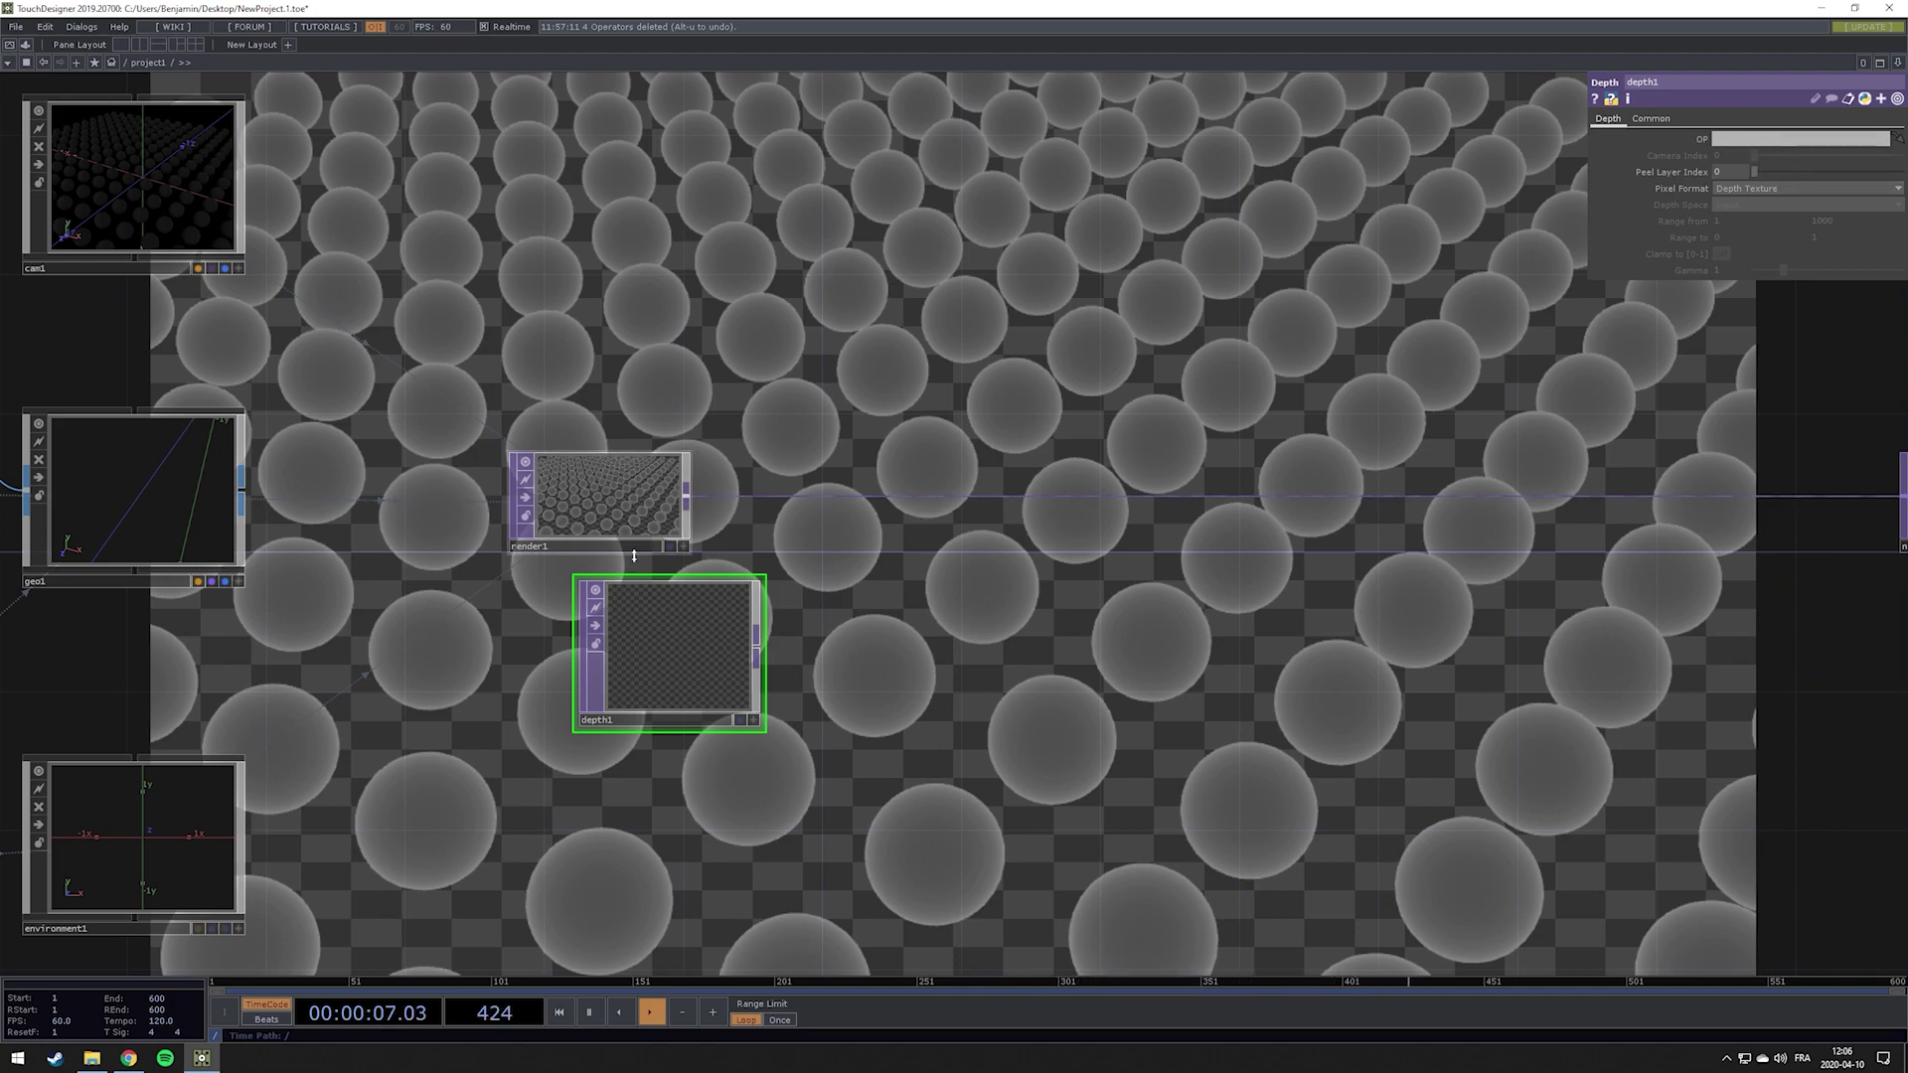
drag(587, 505, 665, 648)
Move the Depth TOP slightly farther below the render node
scroll(664, 652, up, 5)
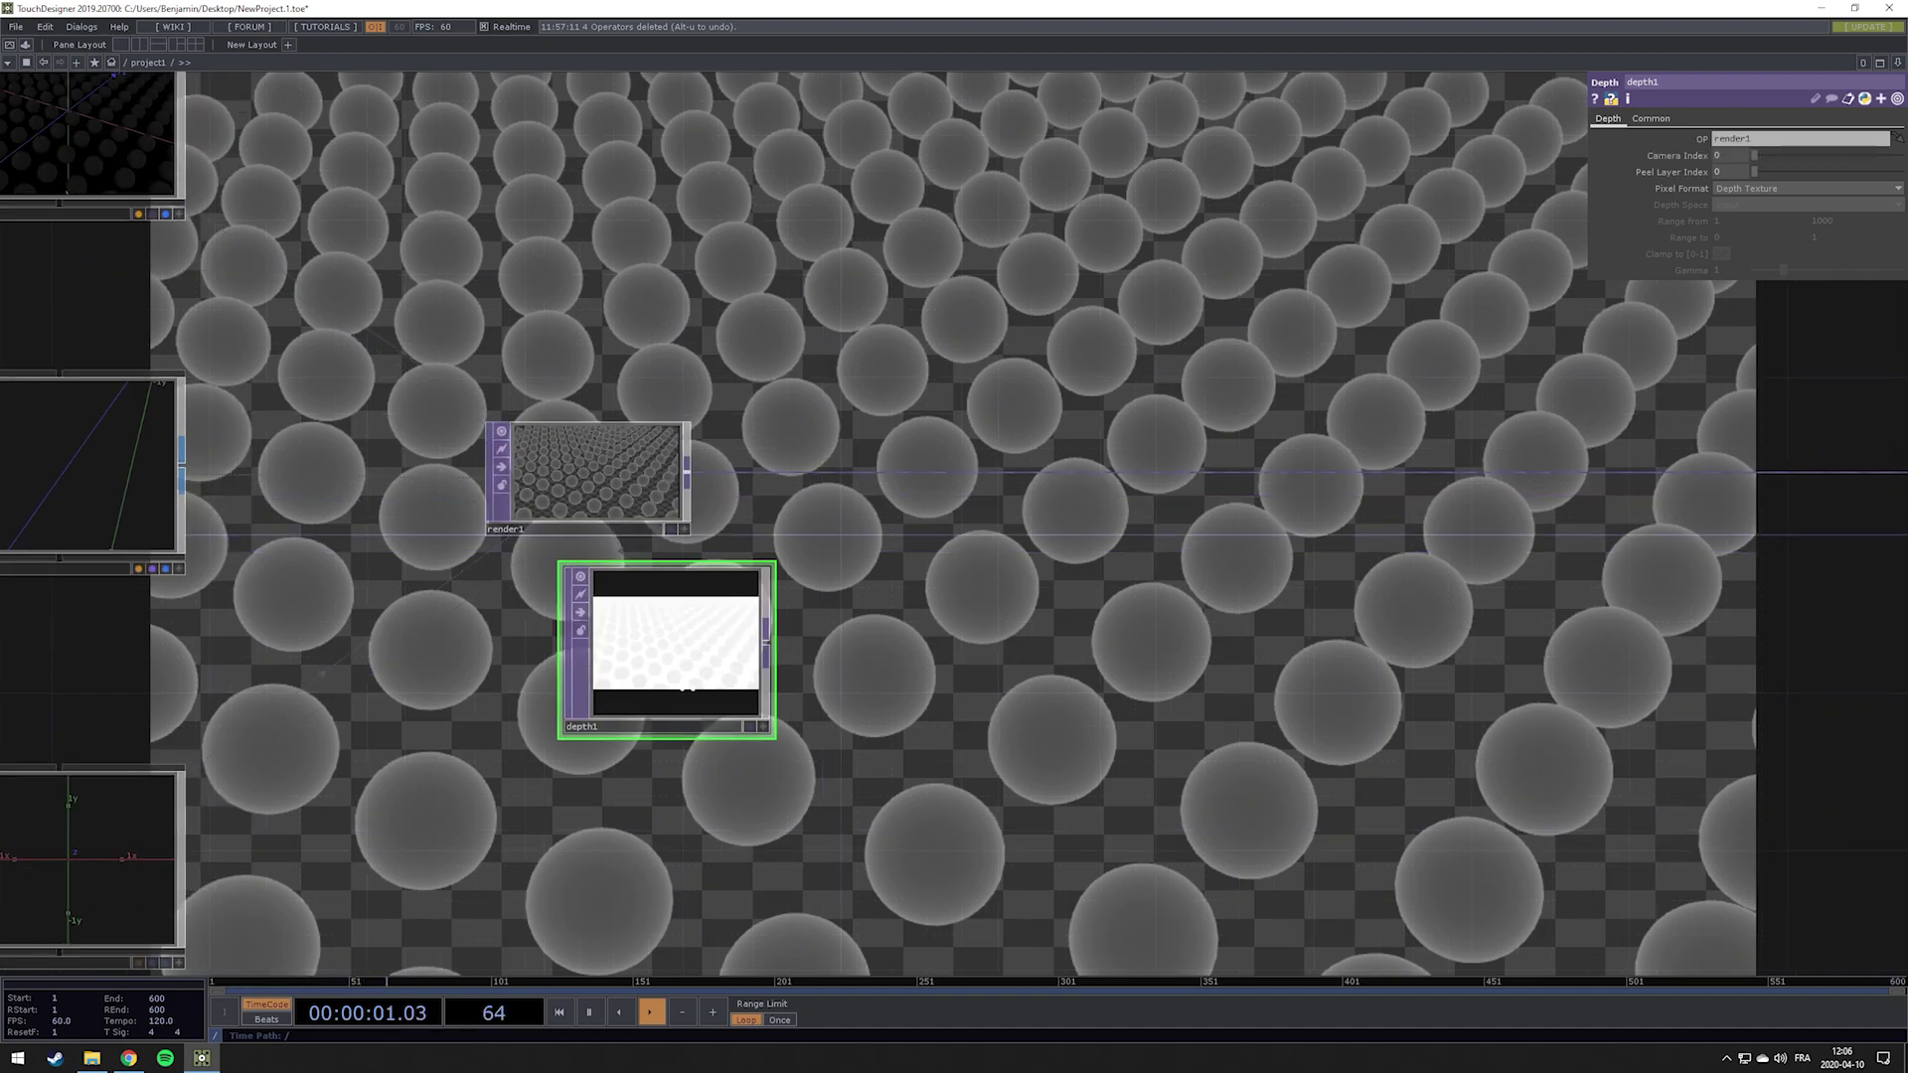
scroll(664, 652, down, 3)
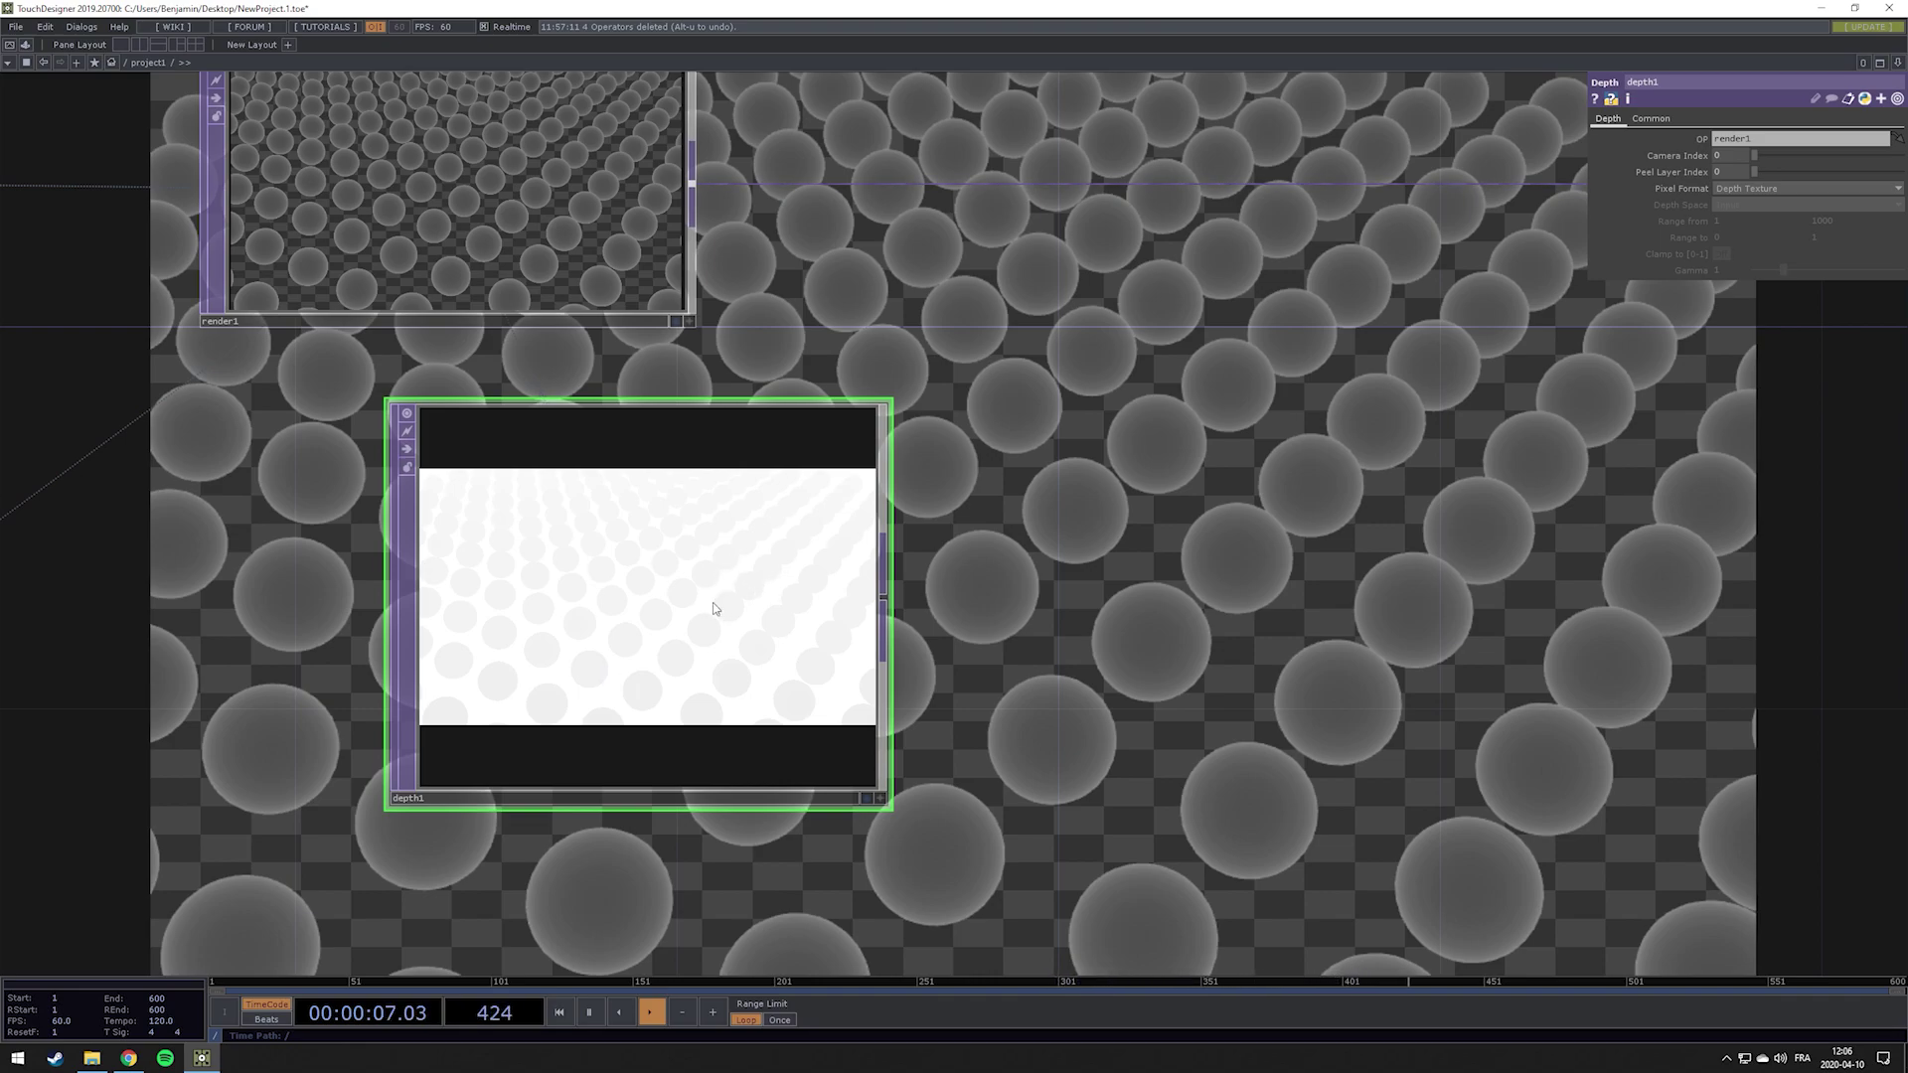
scroll(563, 539, down, 3)
scroll(564, 539, up, 3)
scroll(584, 546, down, 3)
scroll(630, 523, up, 3)
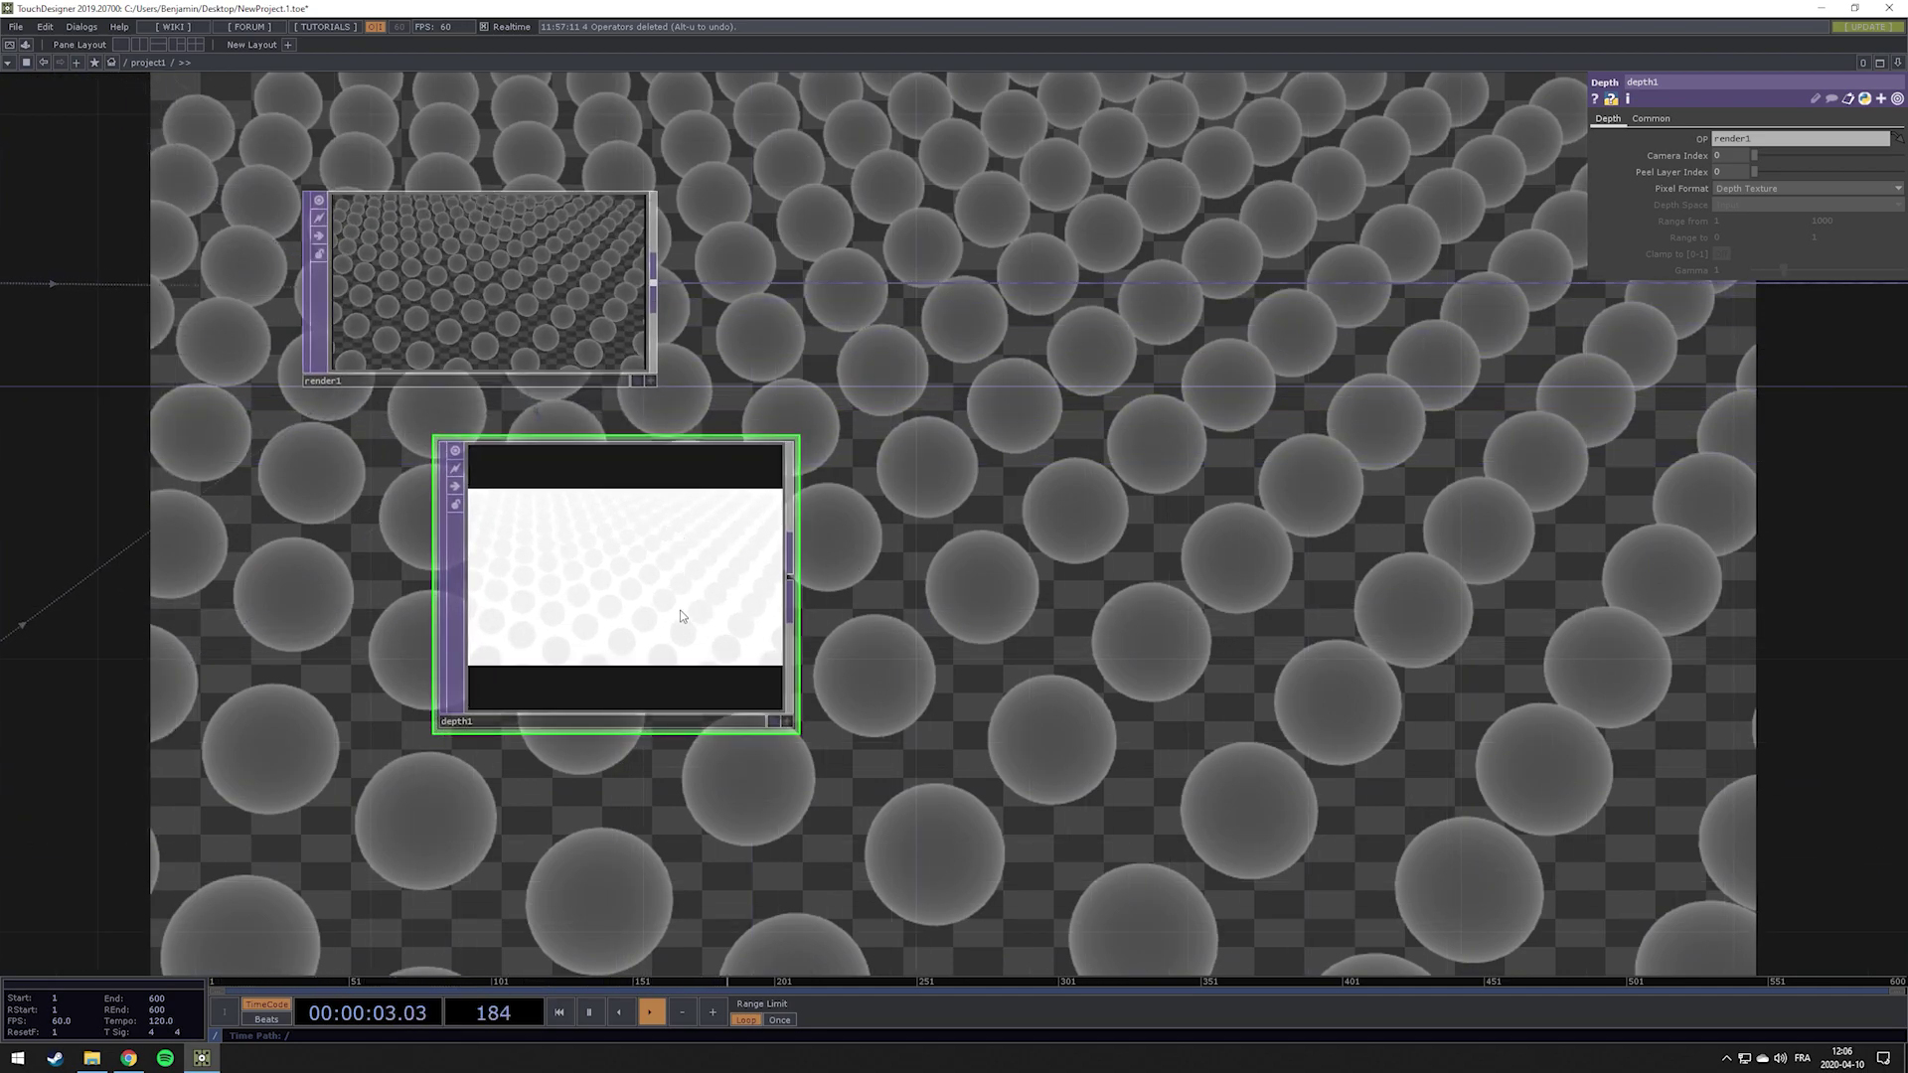
drag(681, 611, 681, 680)
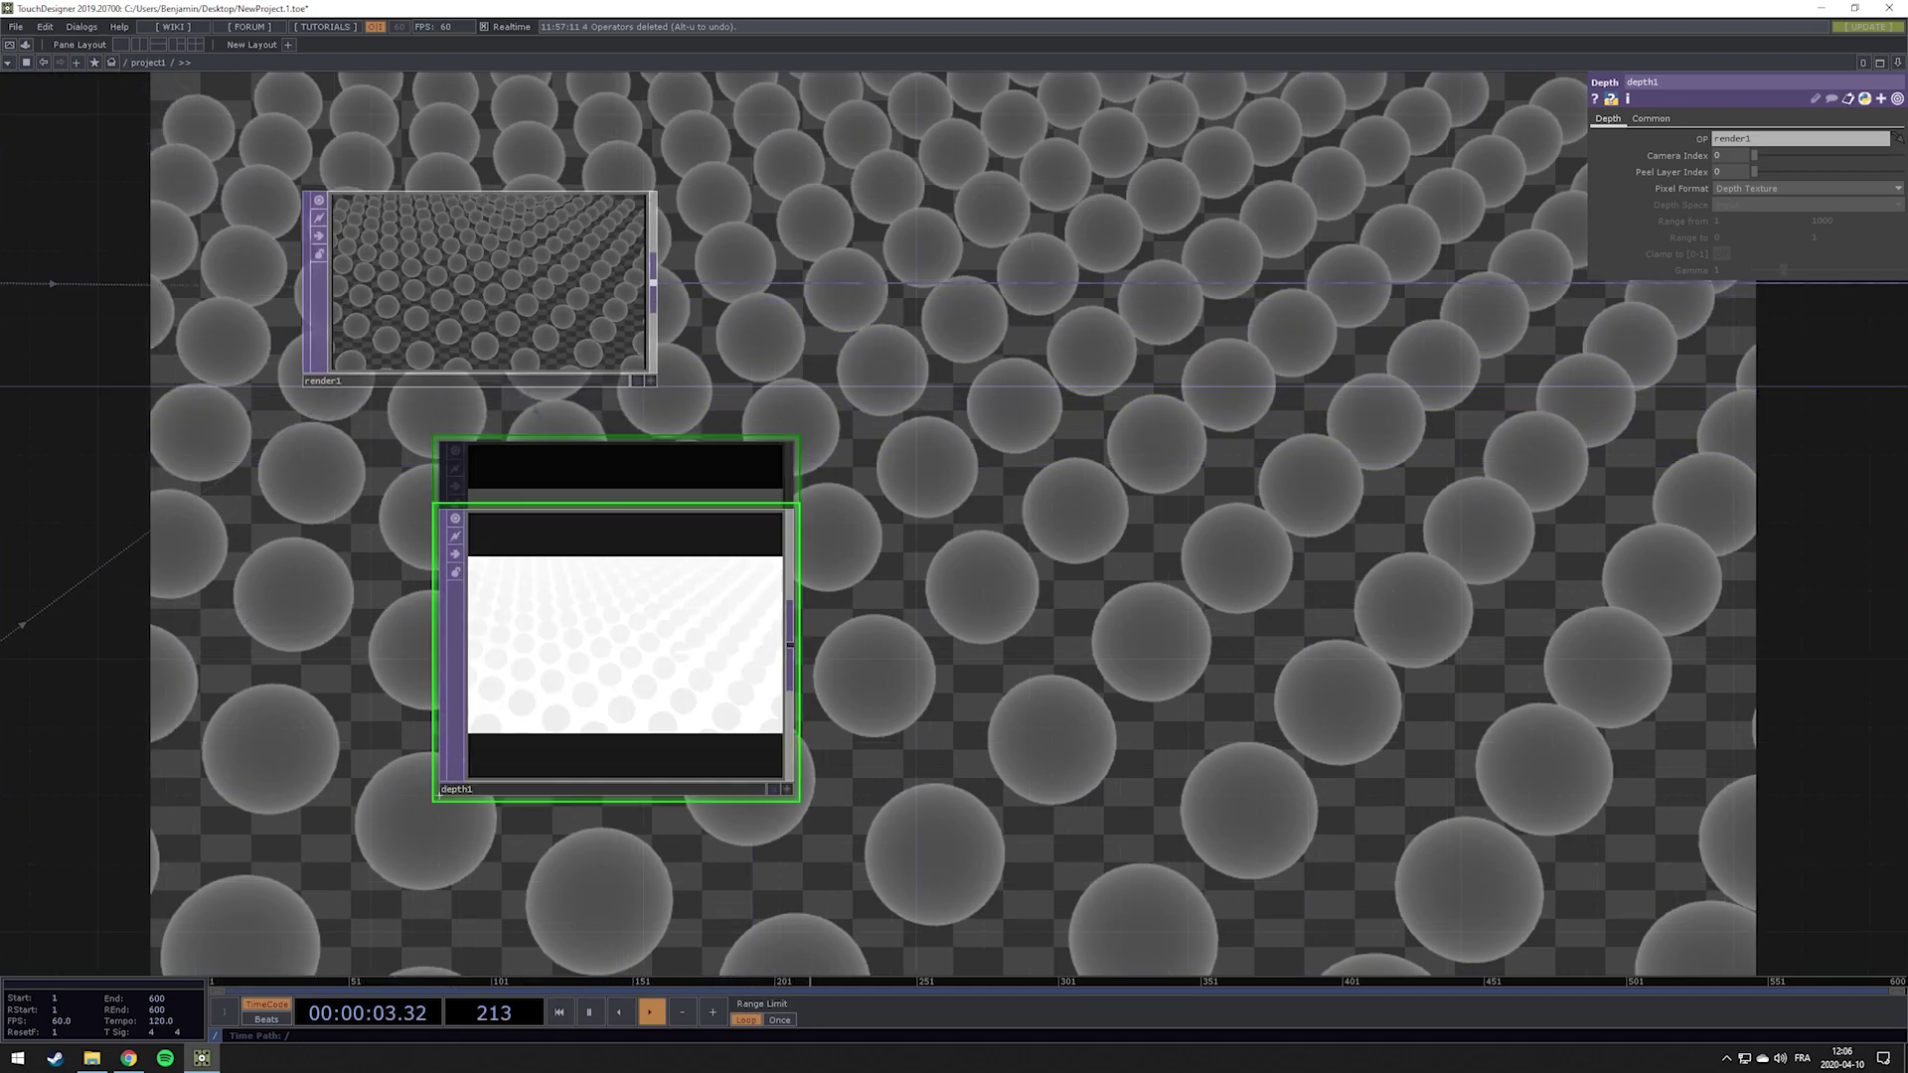
Set the Depth TOP's pixel format to 32-bit float (RGBA) and its depth space to Reranged from Camera Space
click(1764, 186)
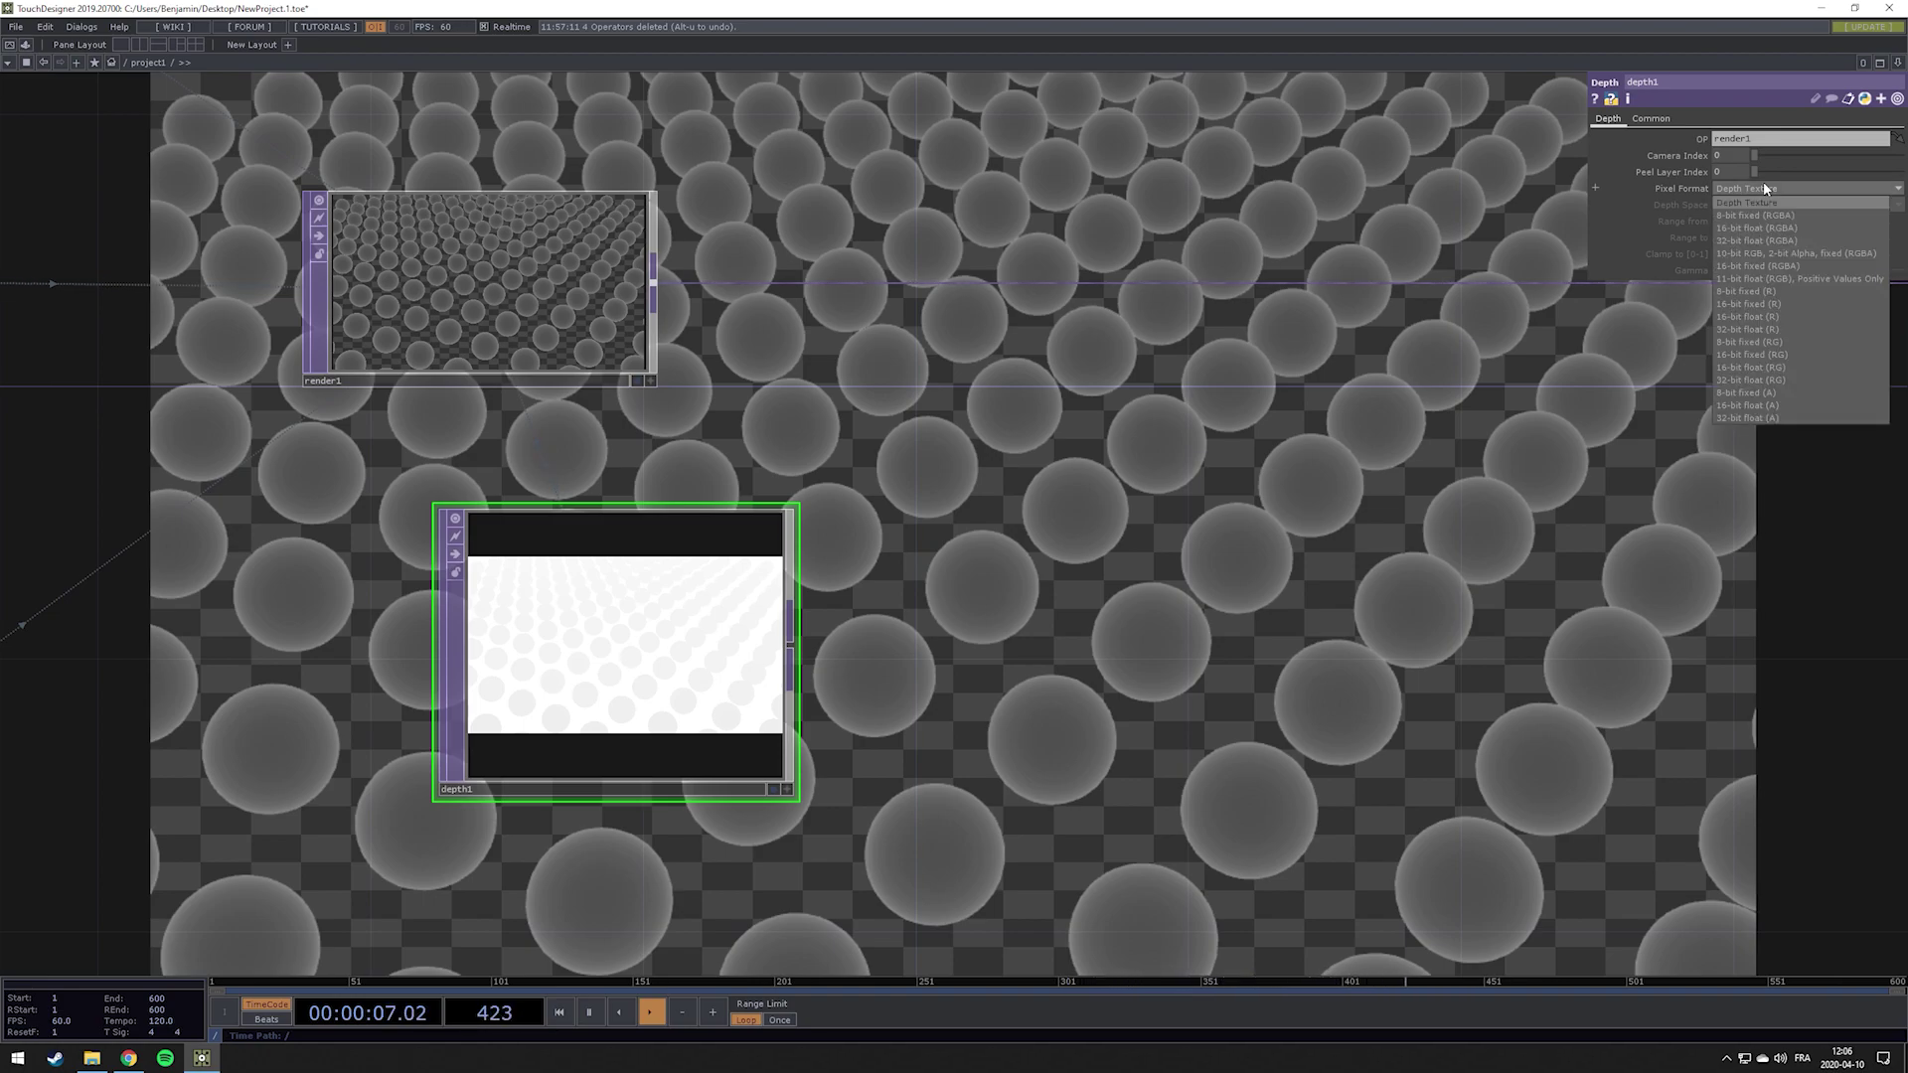
click(1775, 239)
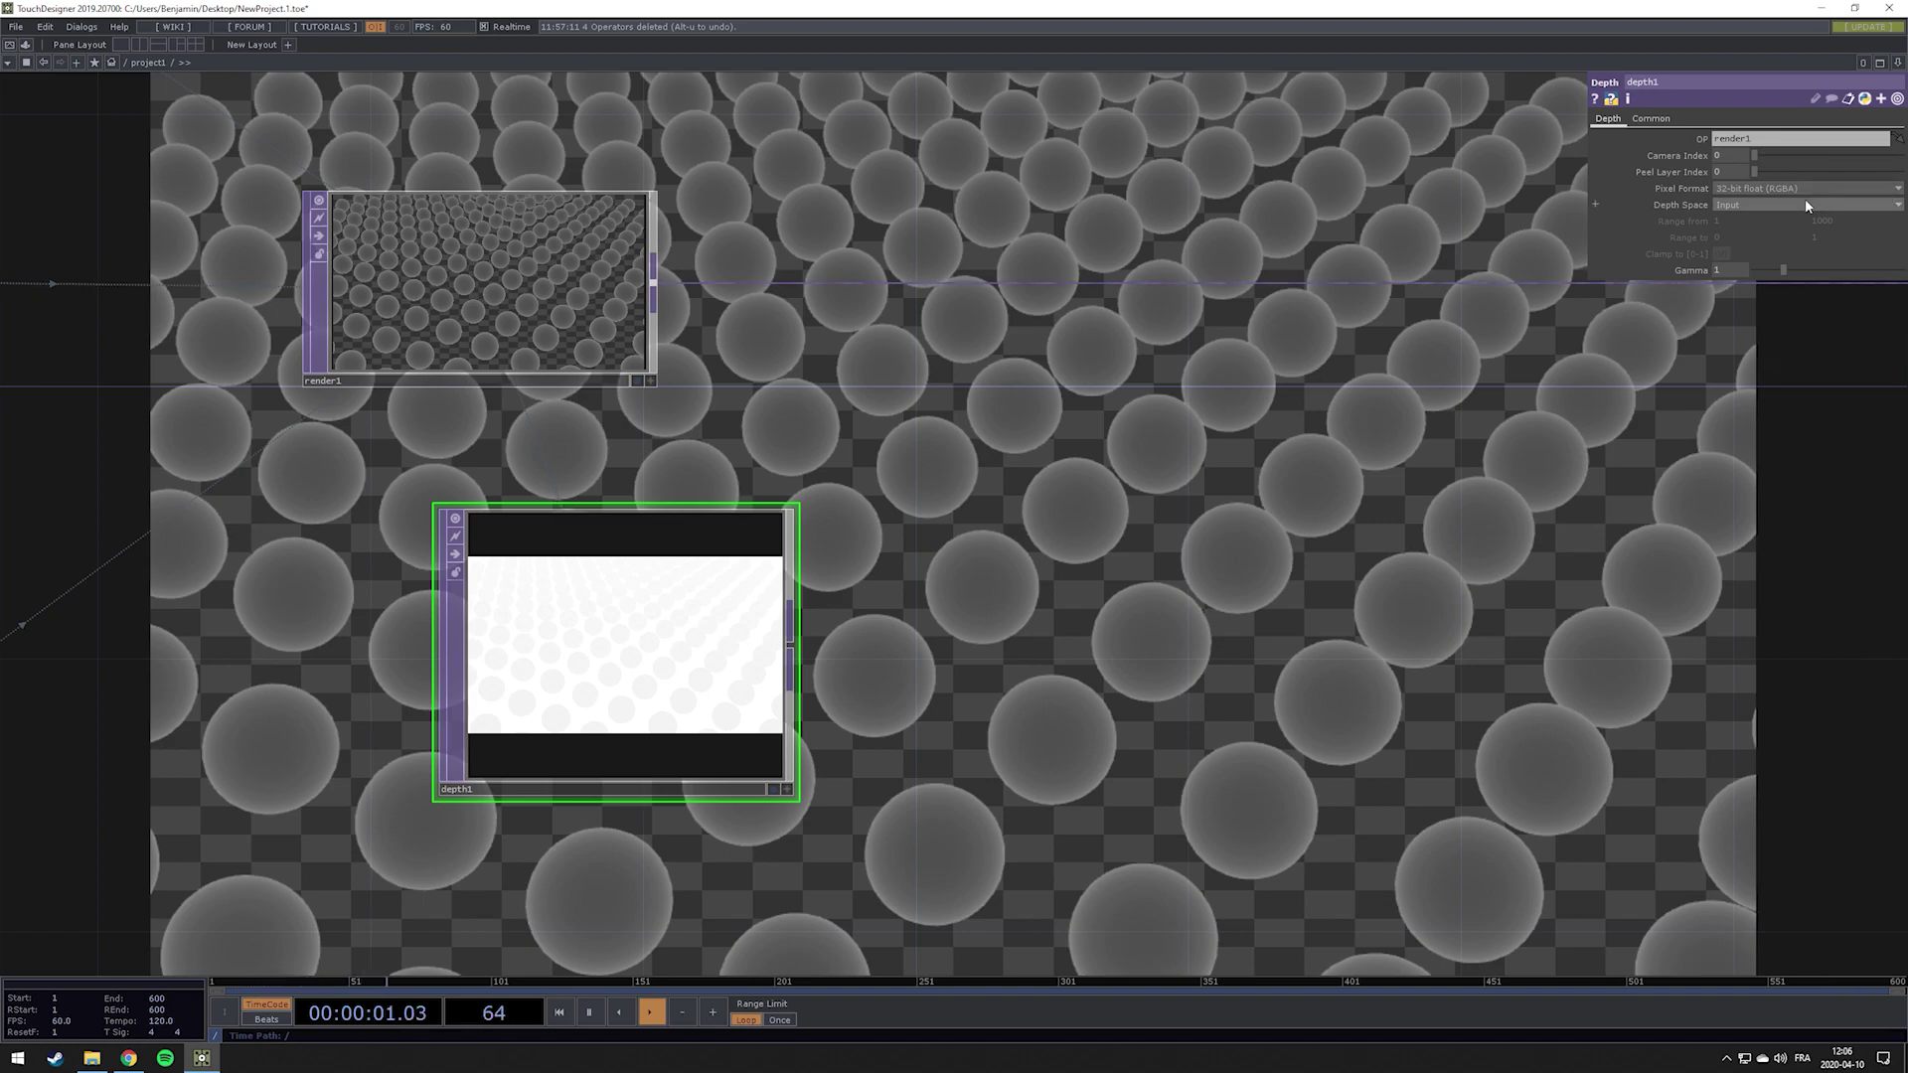
click(1756, 207)
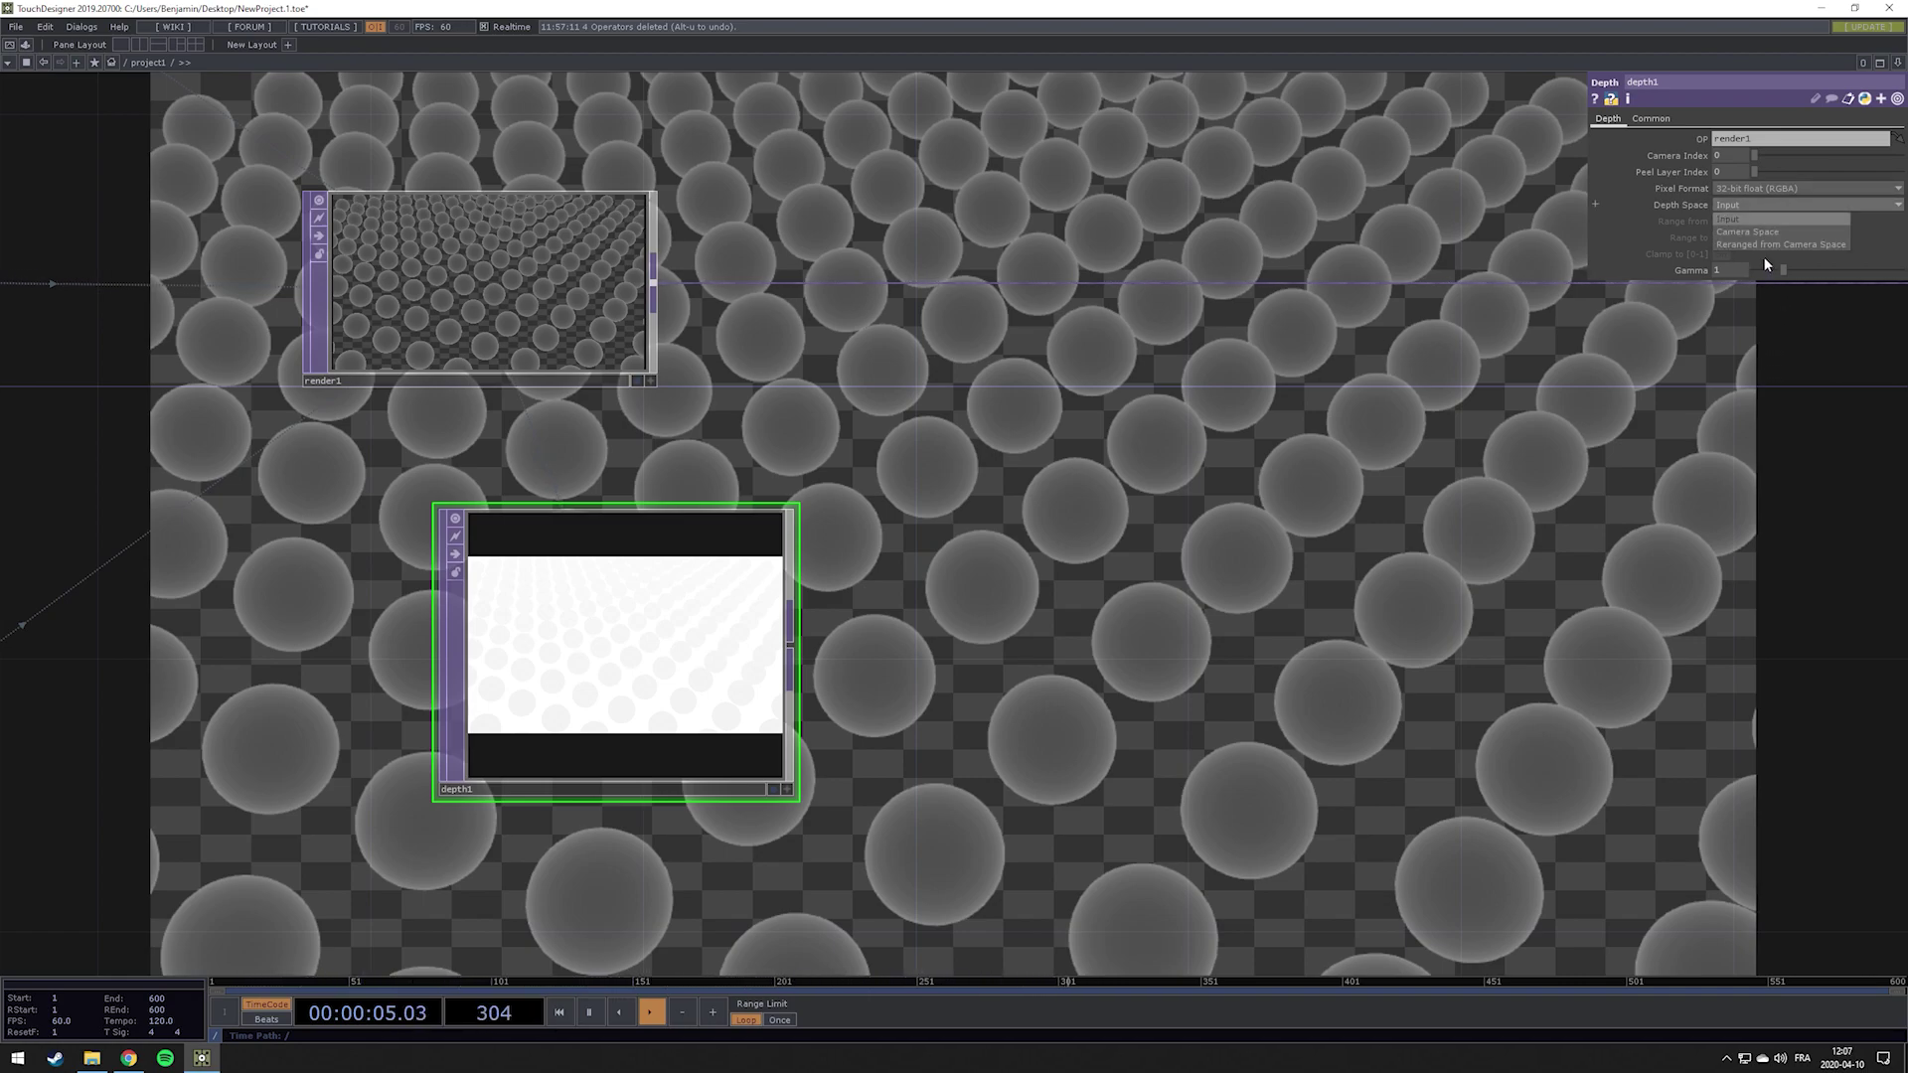
click(1762, 246)
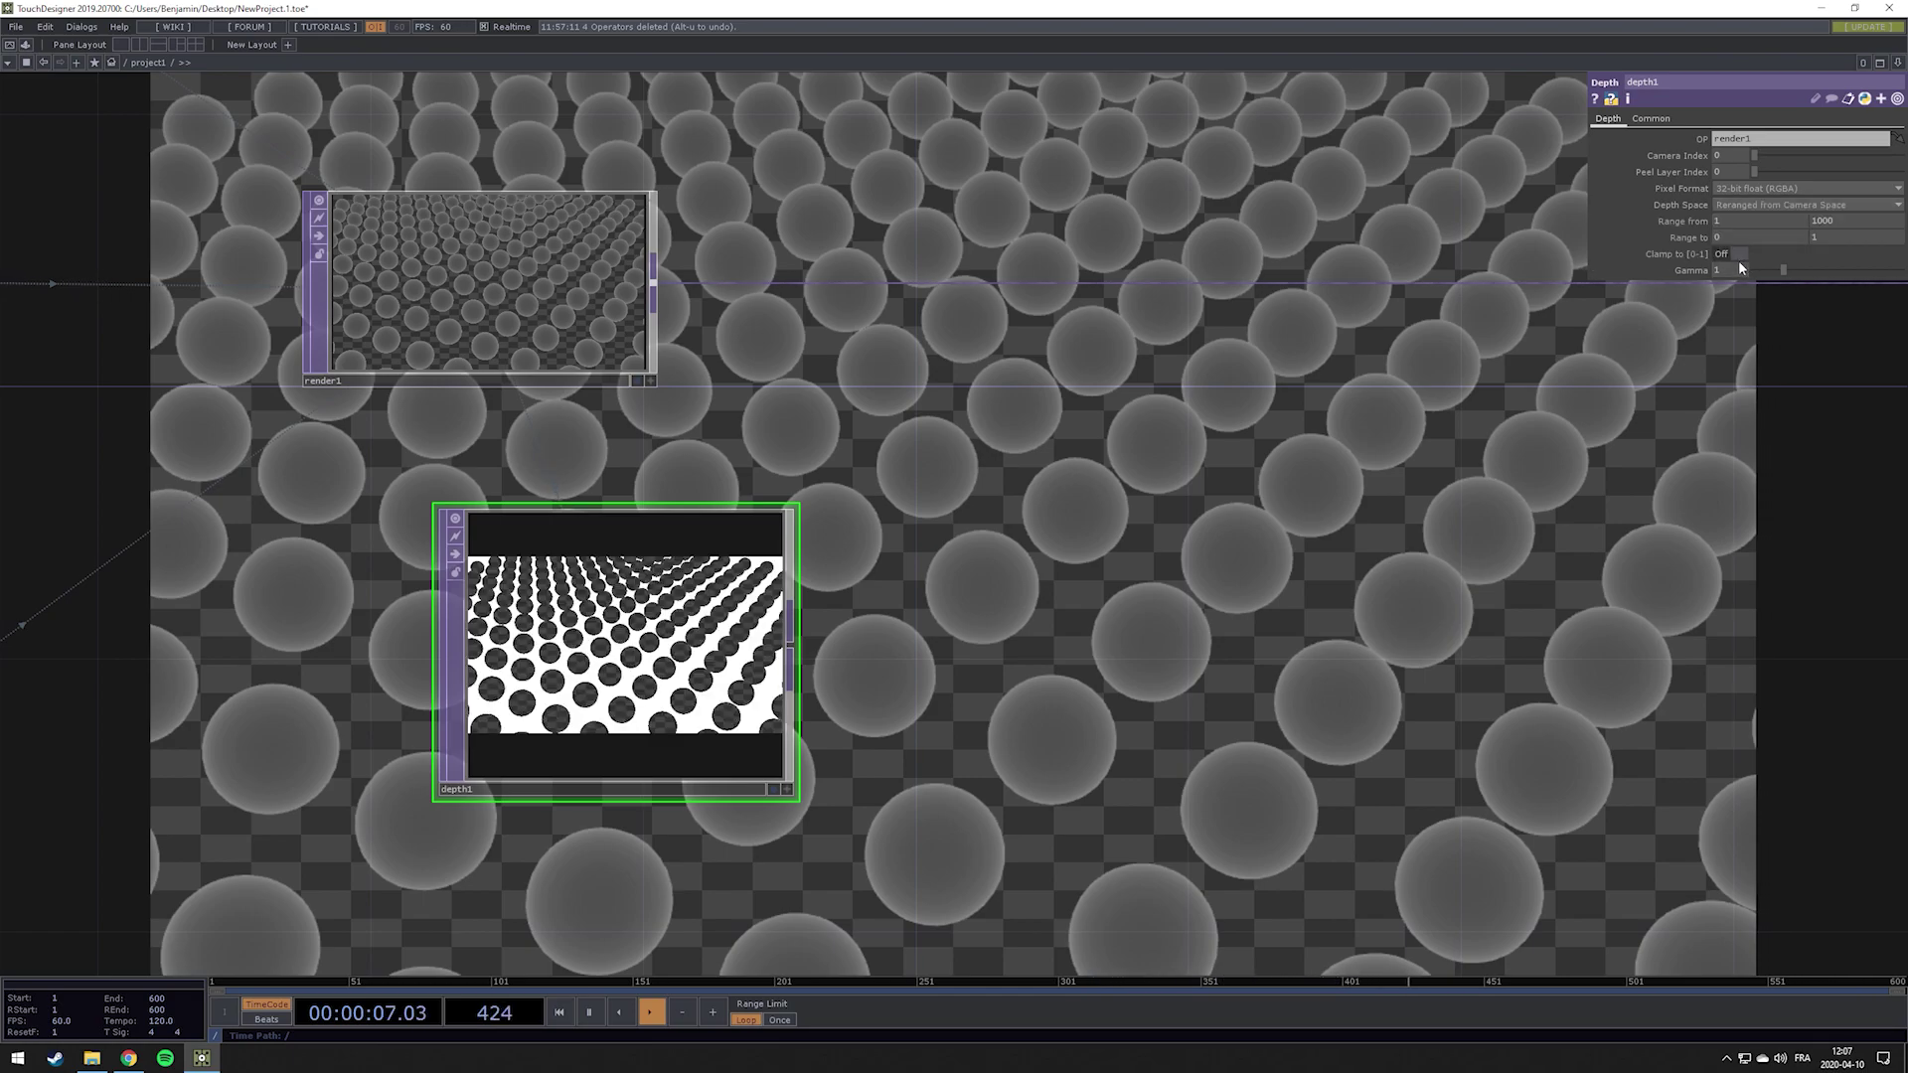
scroll(599, 702, up, 4)
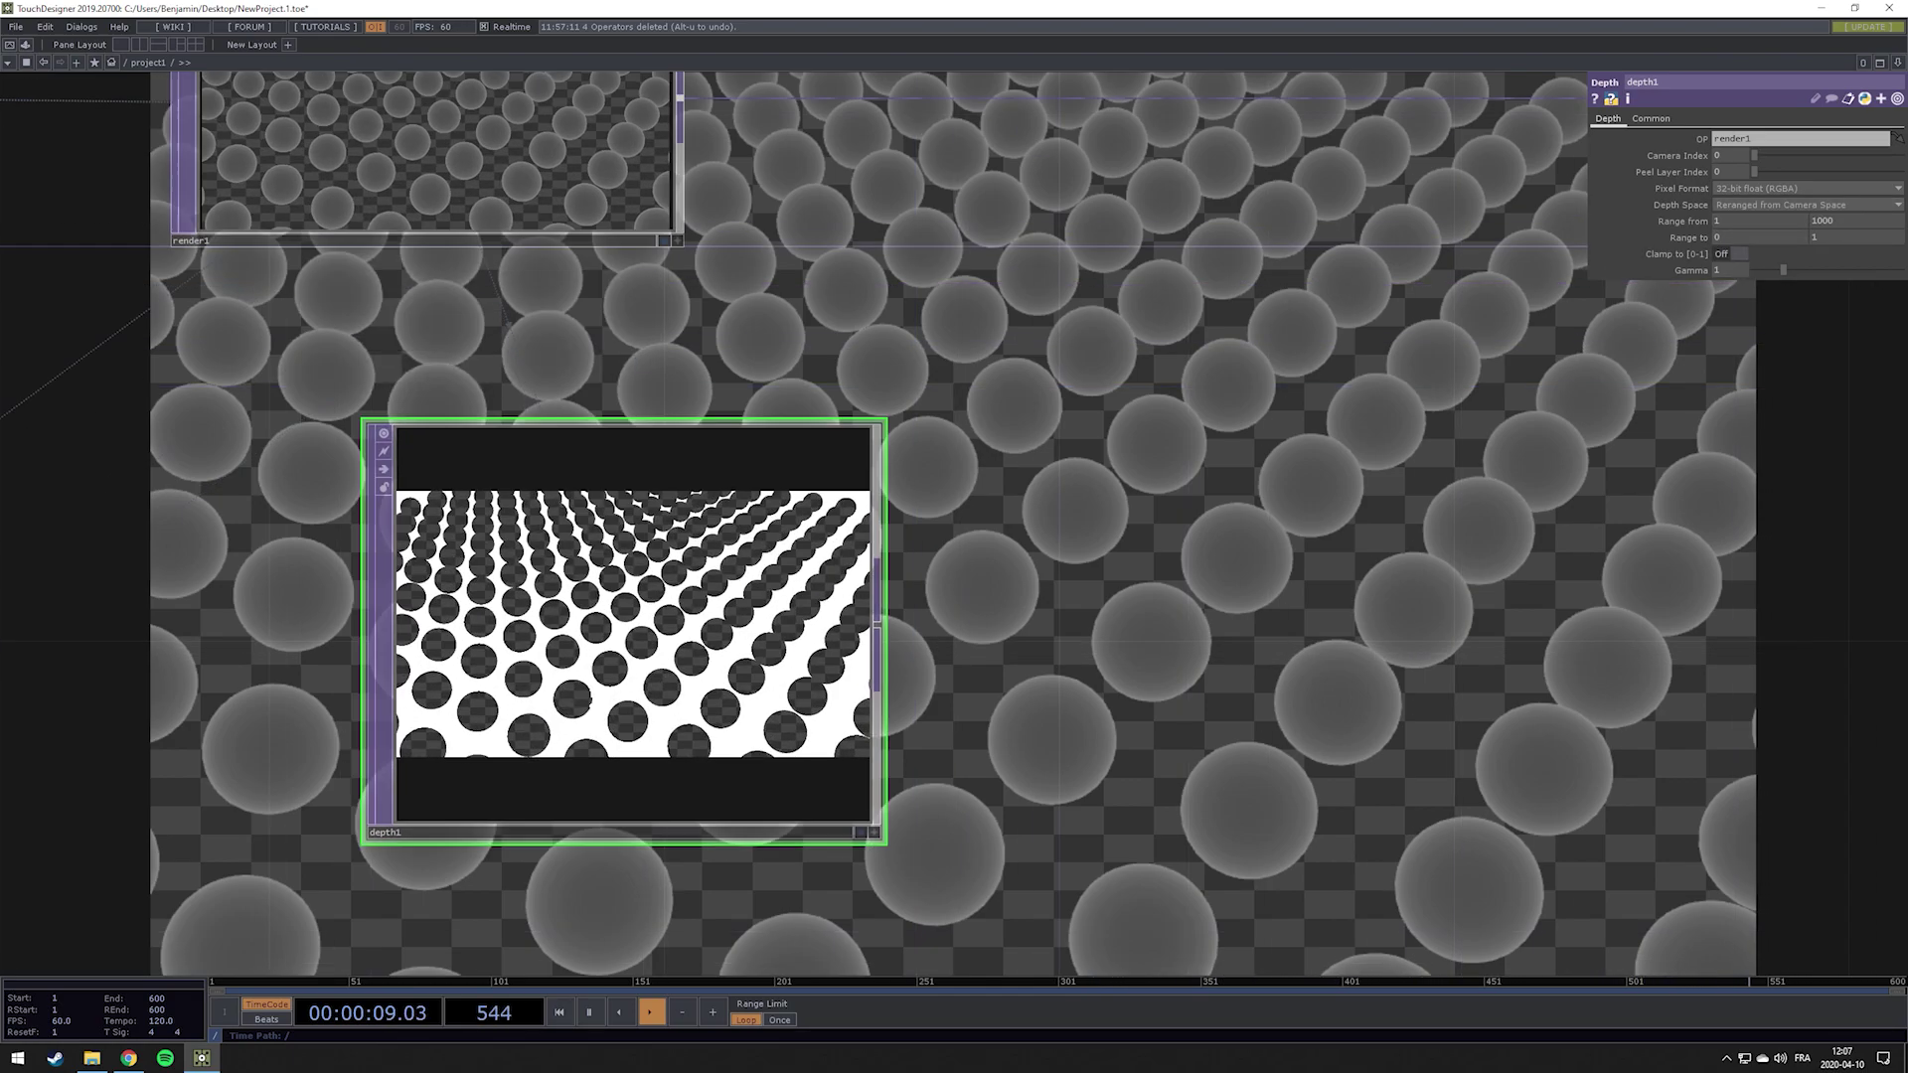
scroll(599, 702, down, 3)
scroll(603, 691, up, 4)
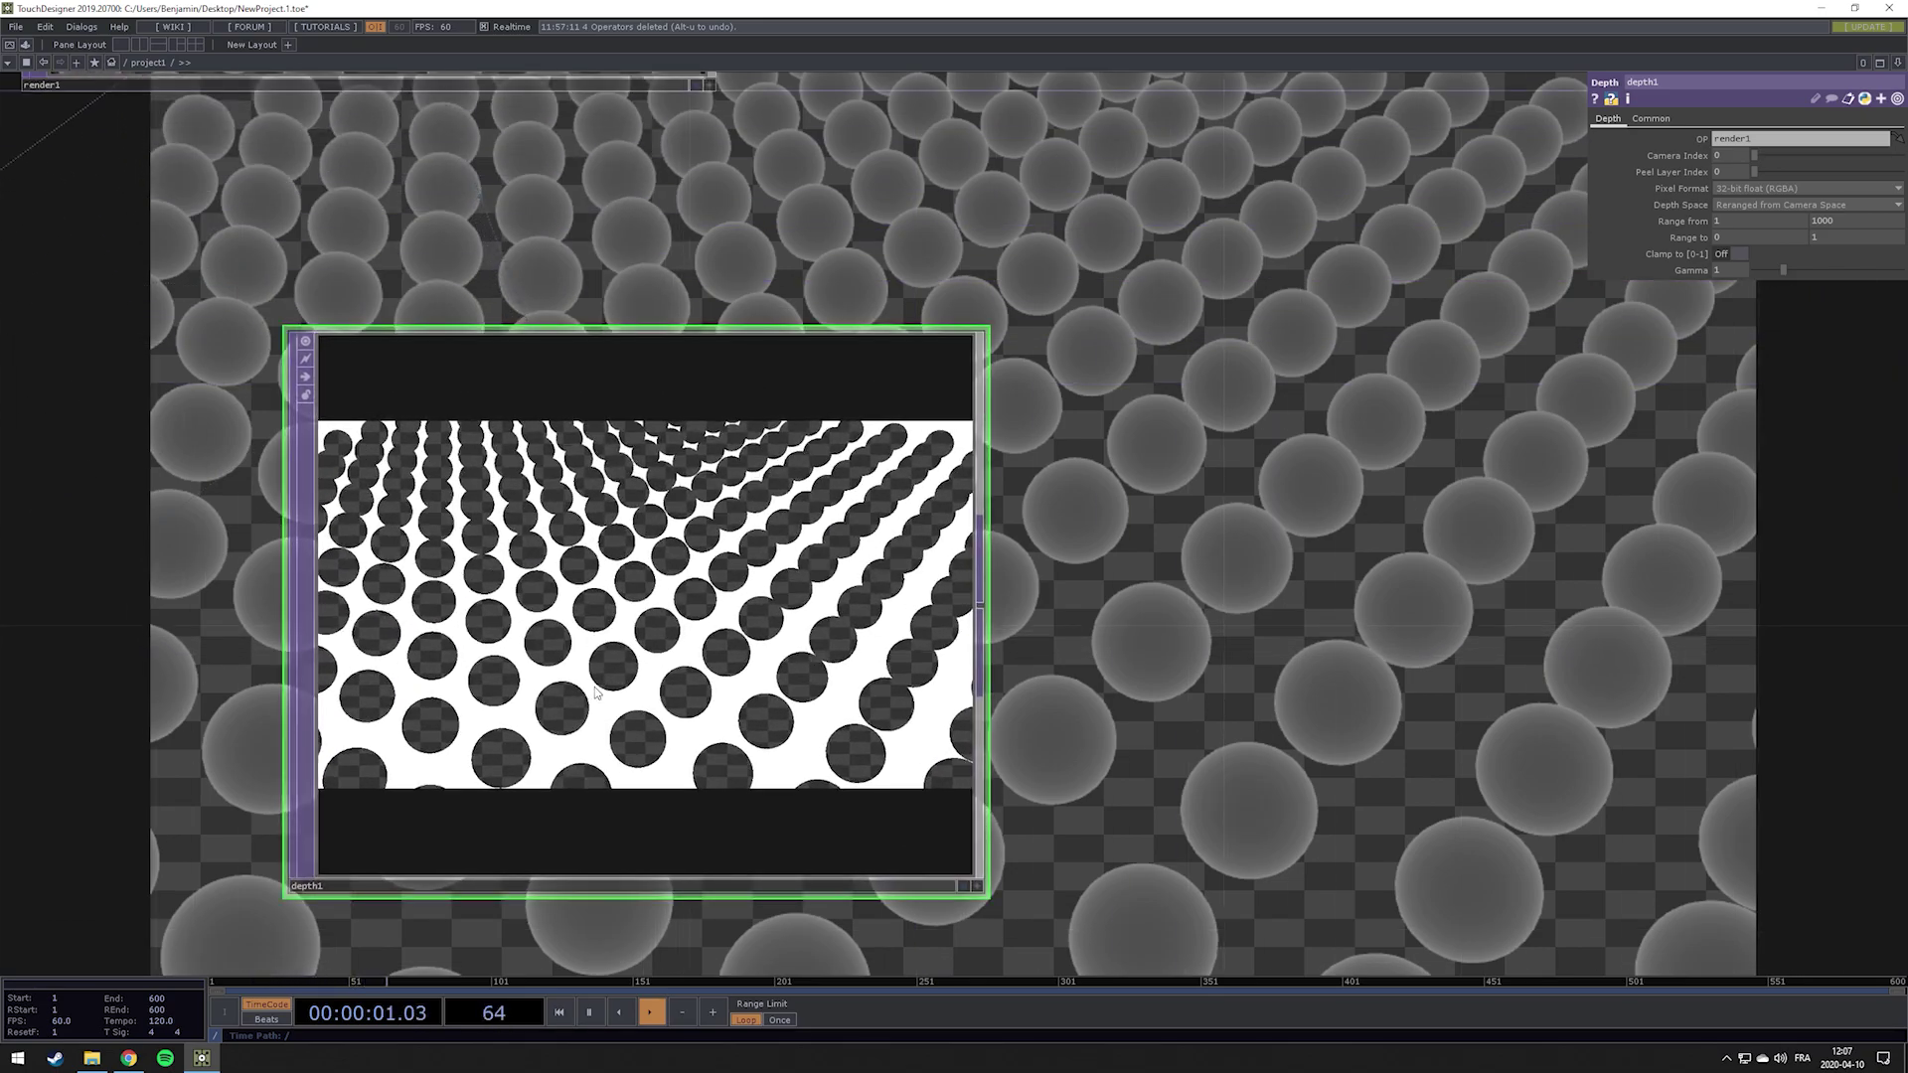
scroll(605, 682, down, 3)
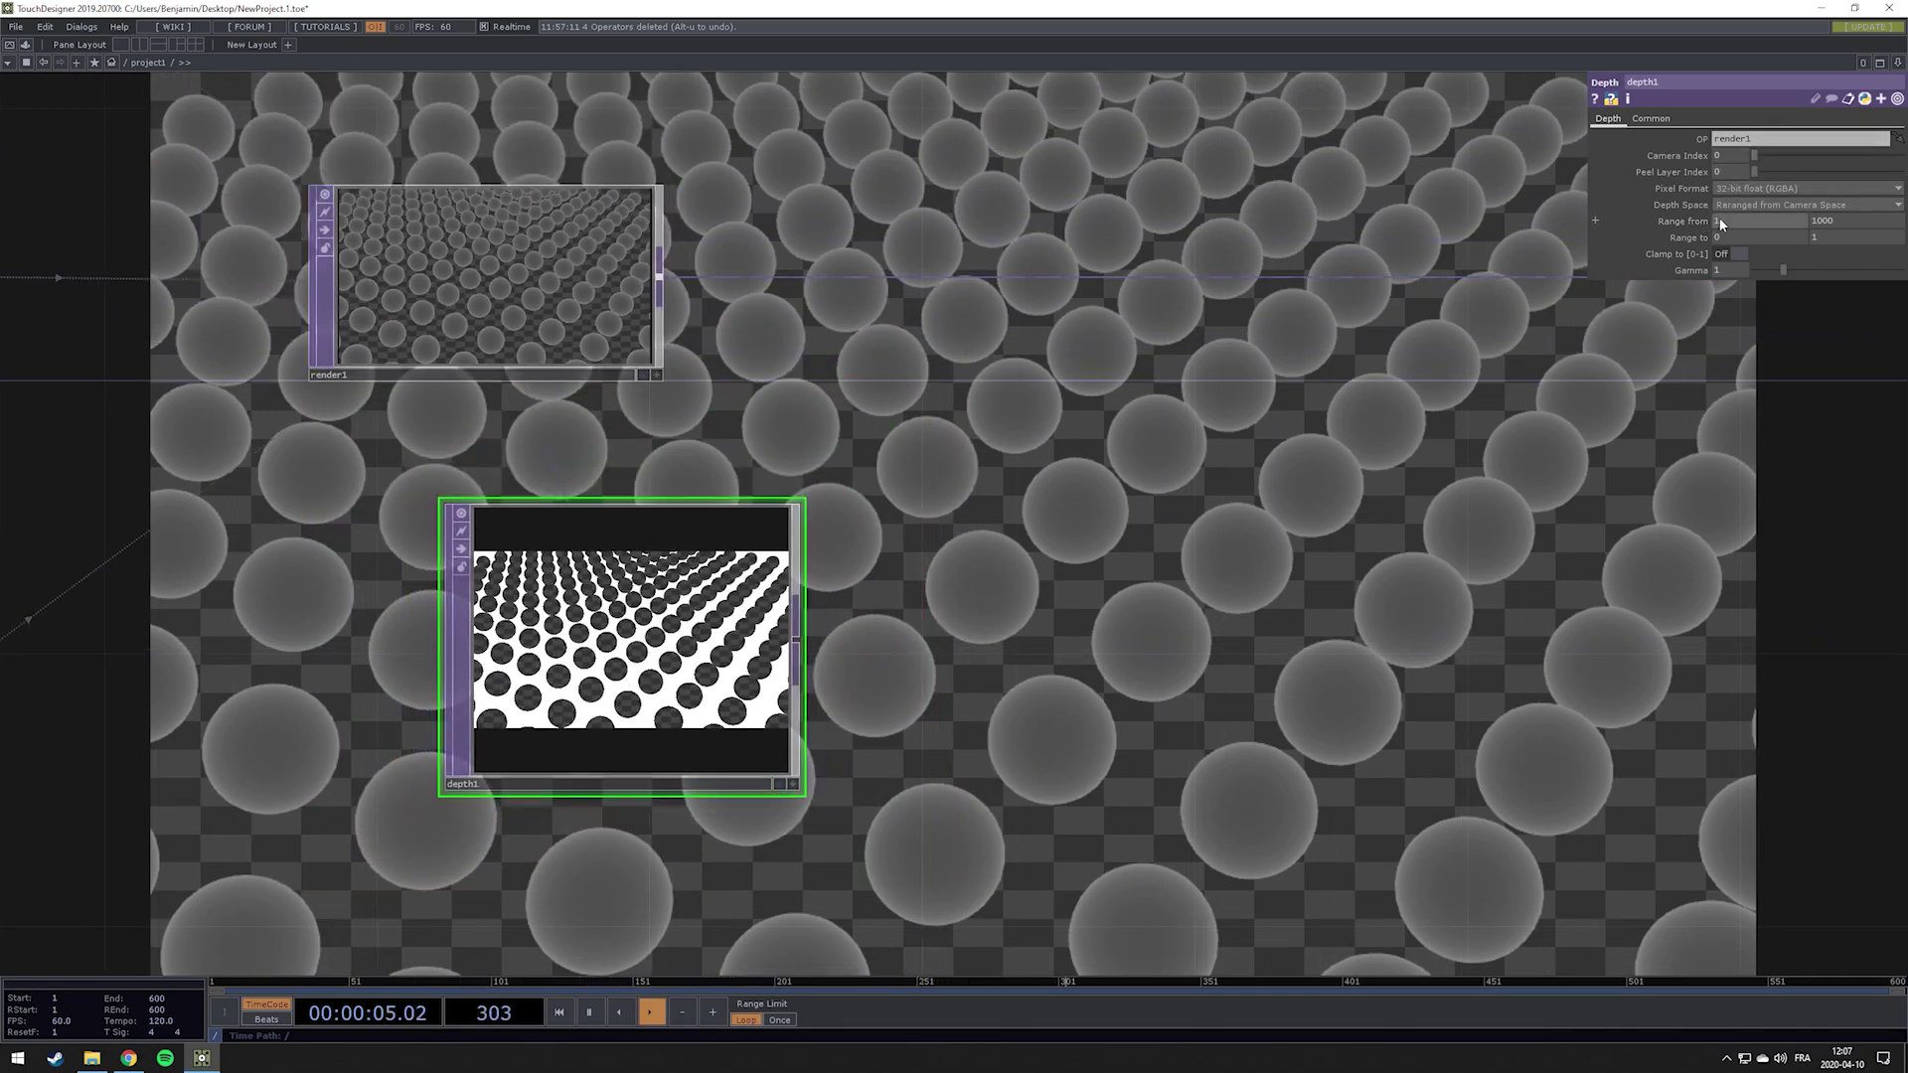
Set the upper limit of the Depth TOP's Range From to 10
text(1)
key(Return)
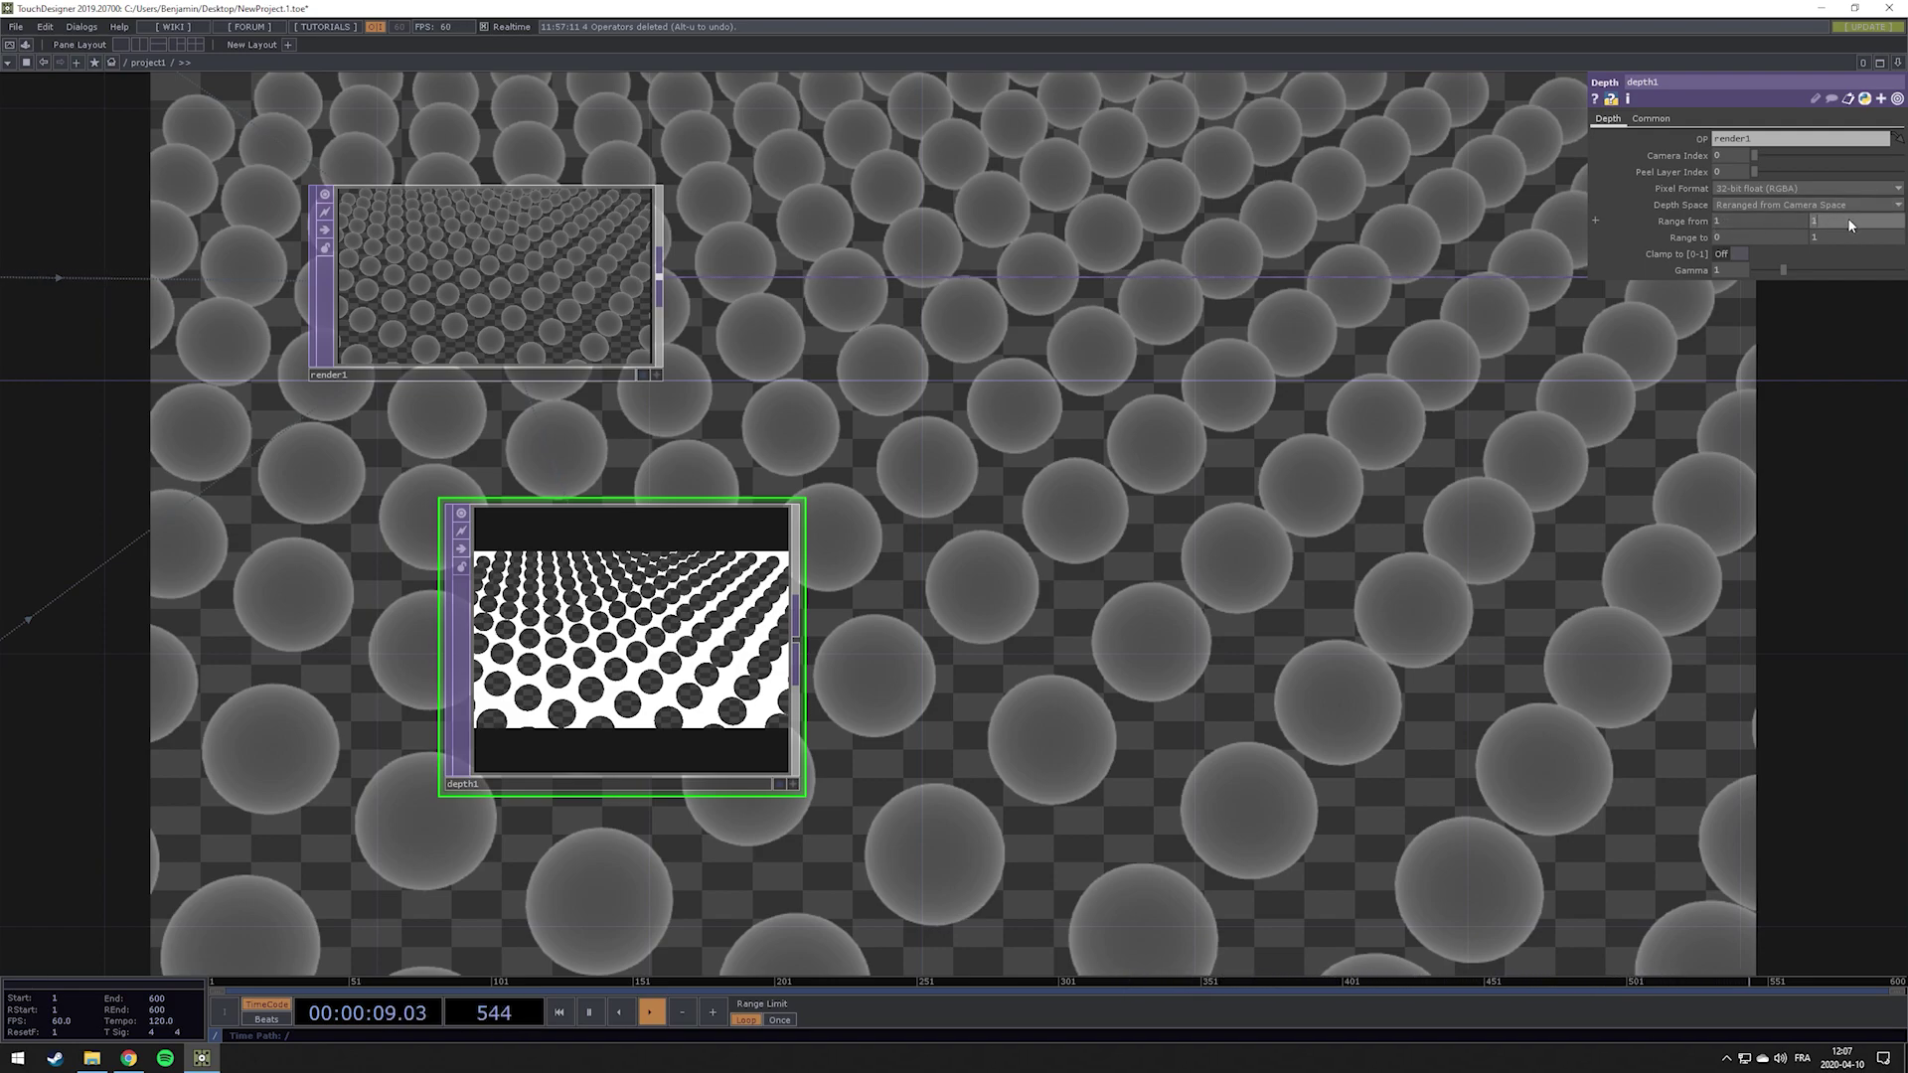
text(0)
scroll(684, 750, up, 4)
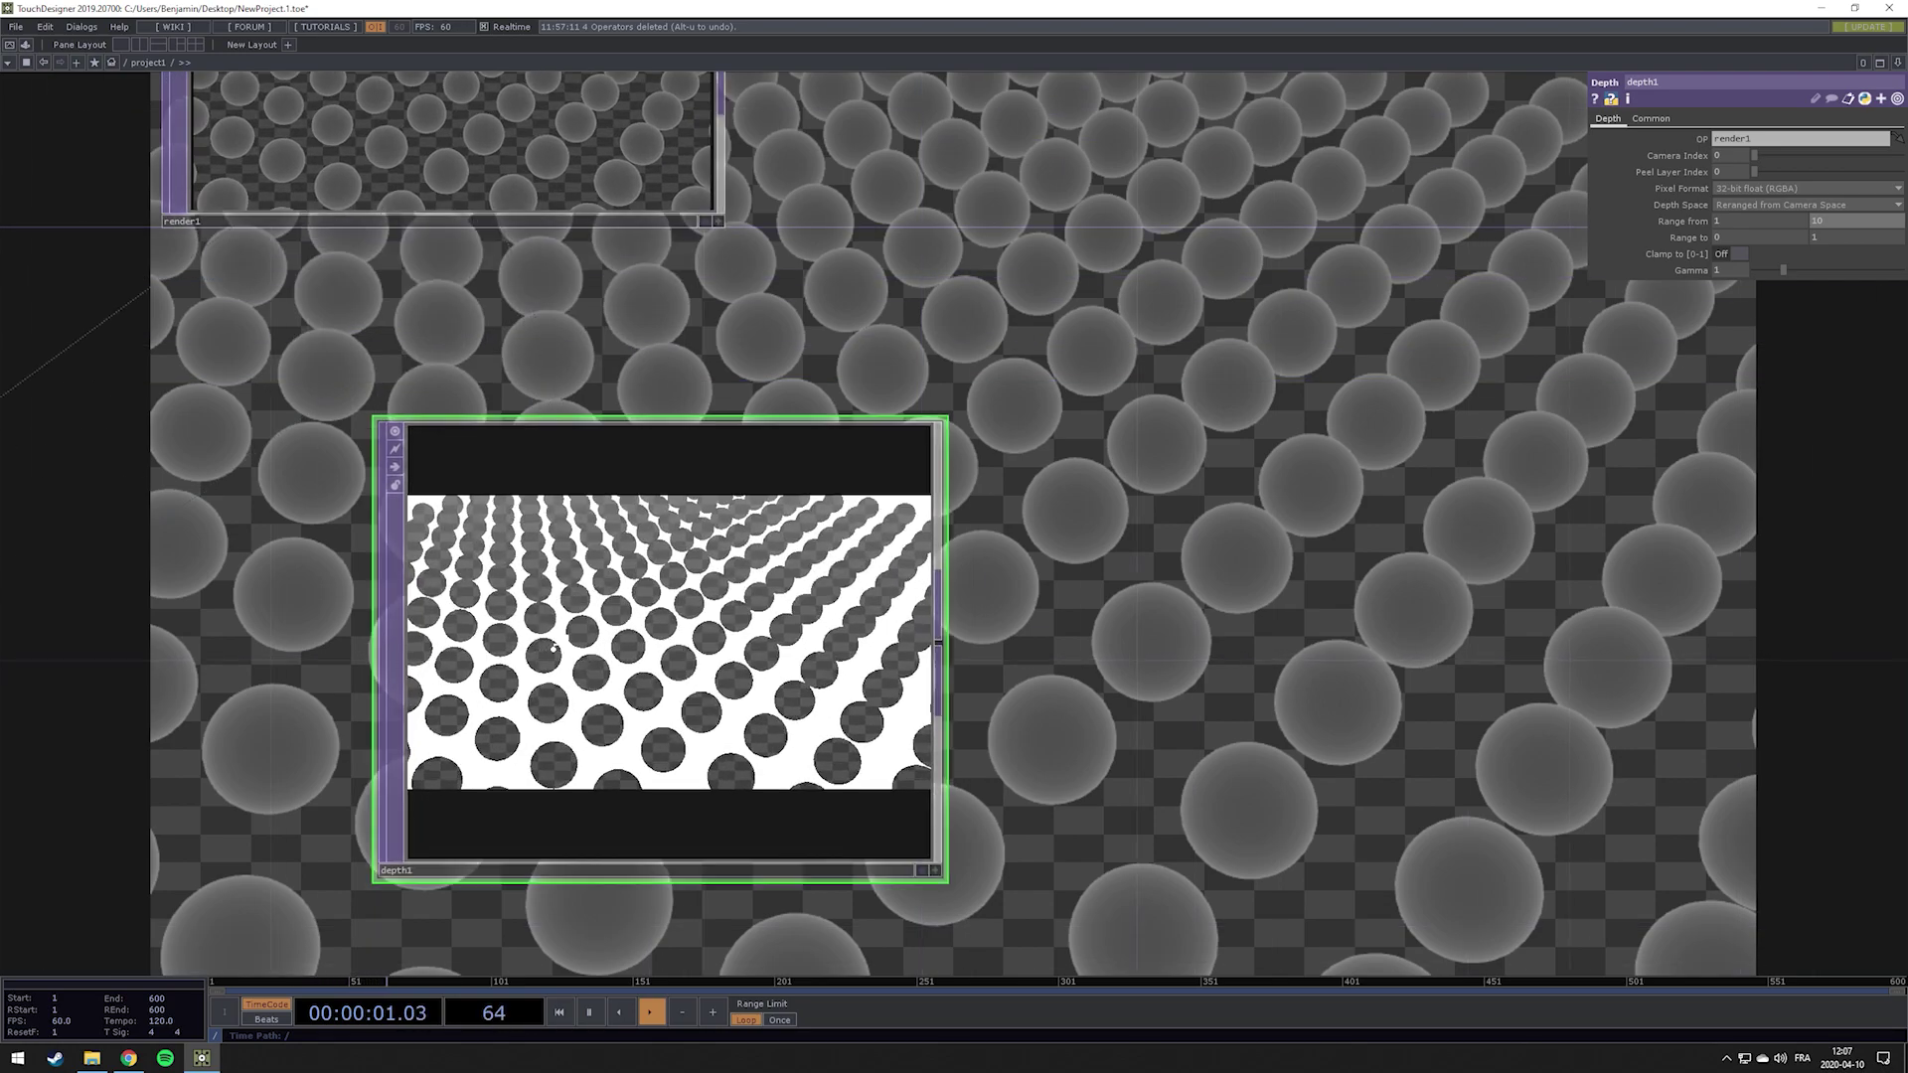
scroll(684, 750, down, 2)
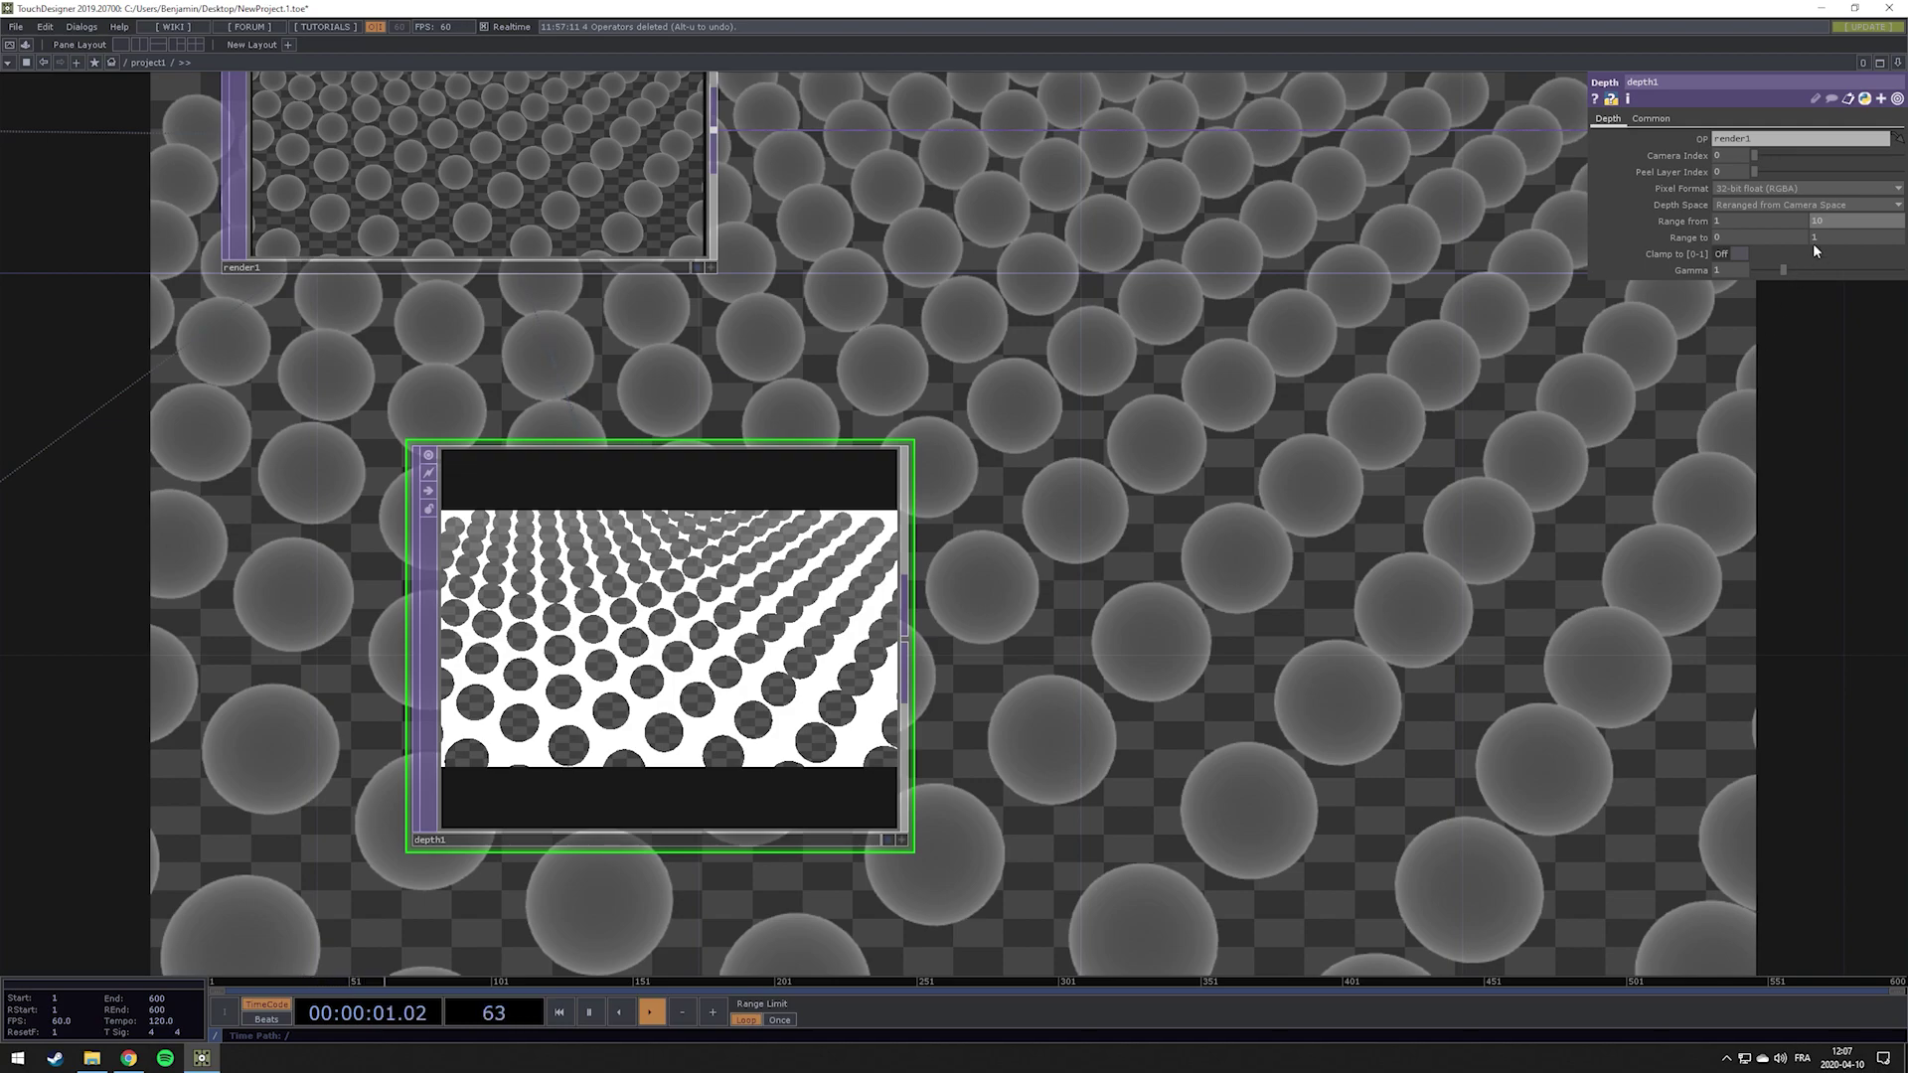
Lower the upper limit of the Depth TOP's Range From to 2.5 so the distant spheres fade to white
middle_drag(1831, 223, 1830, 199)
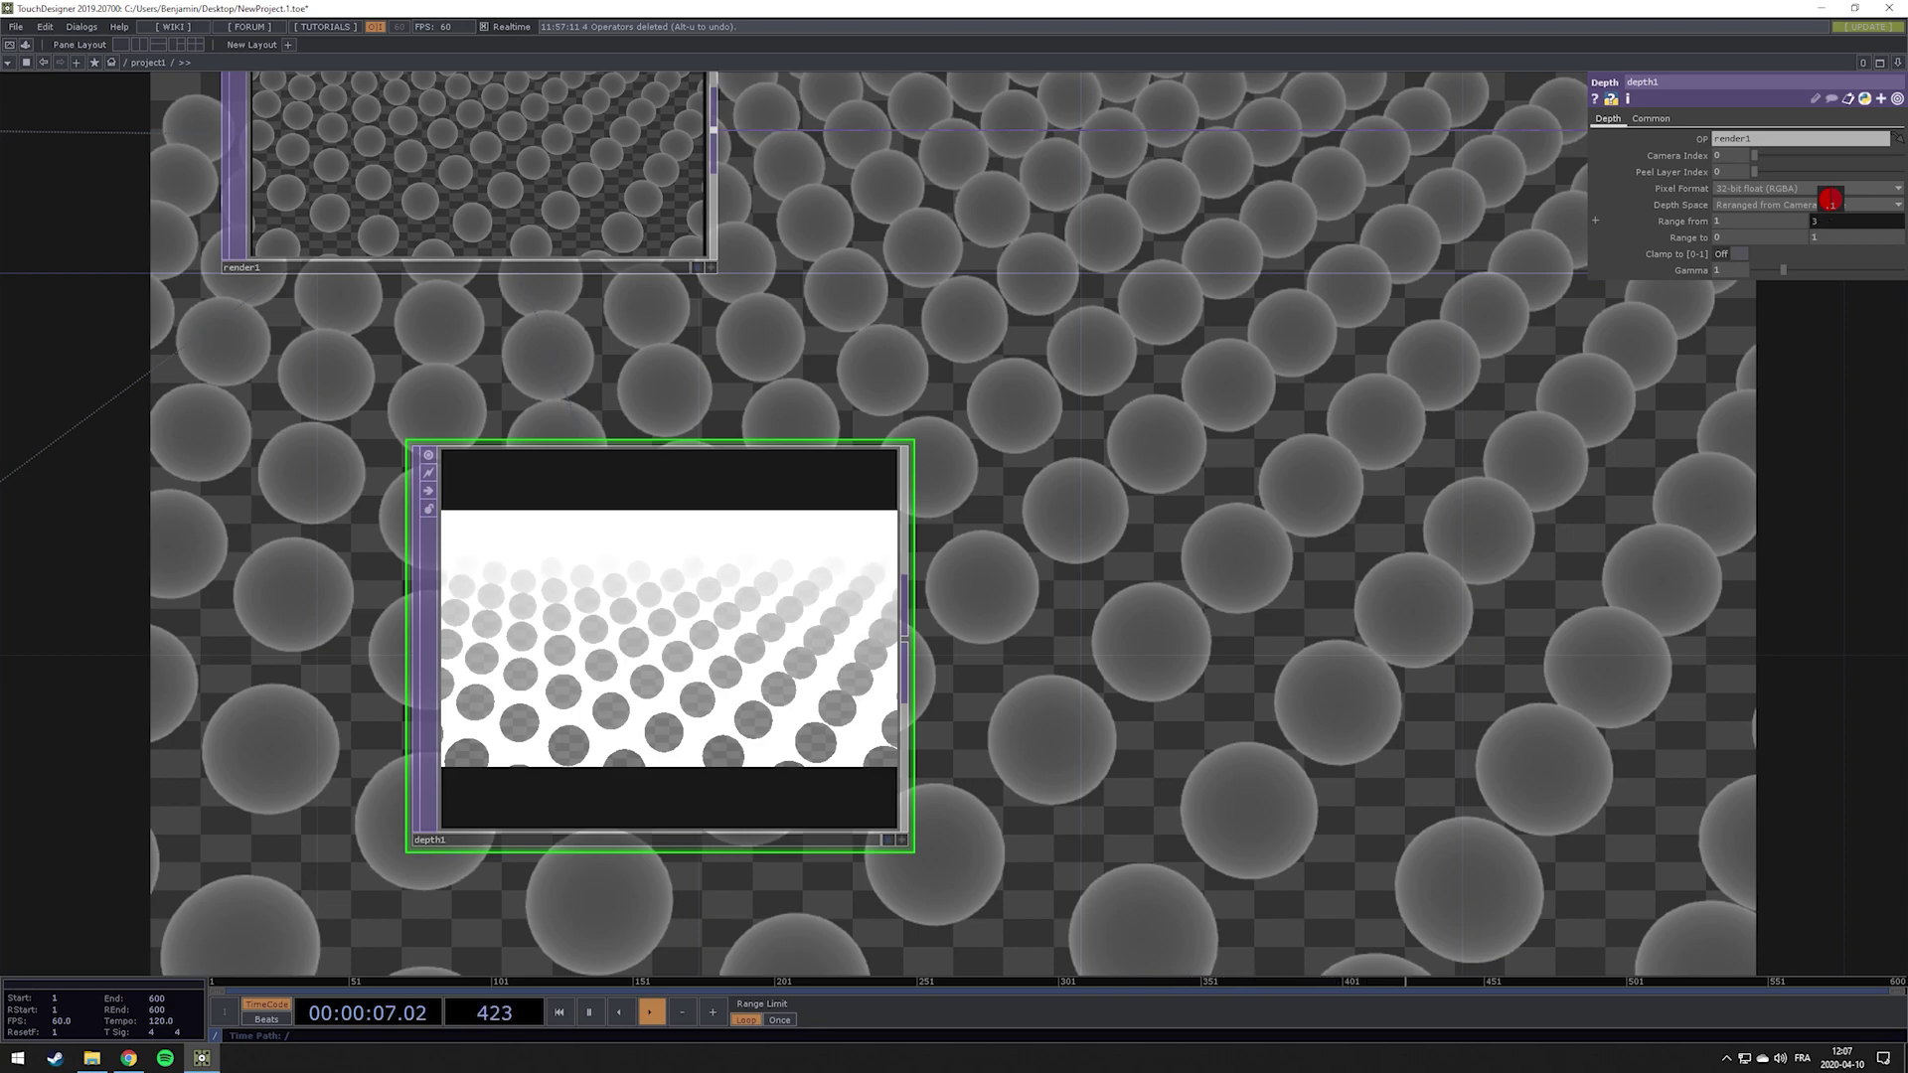
middle_drag(1830, 199, 1830, 199)
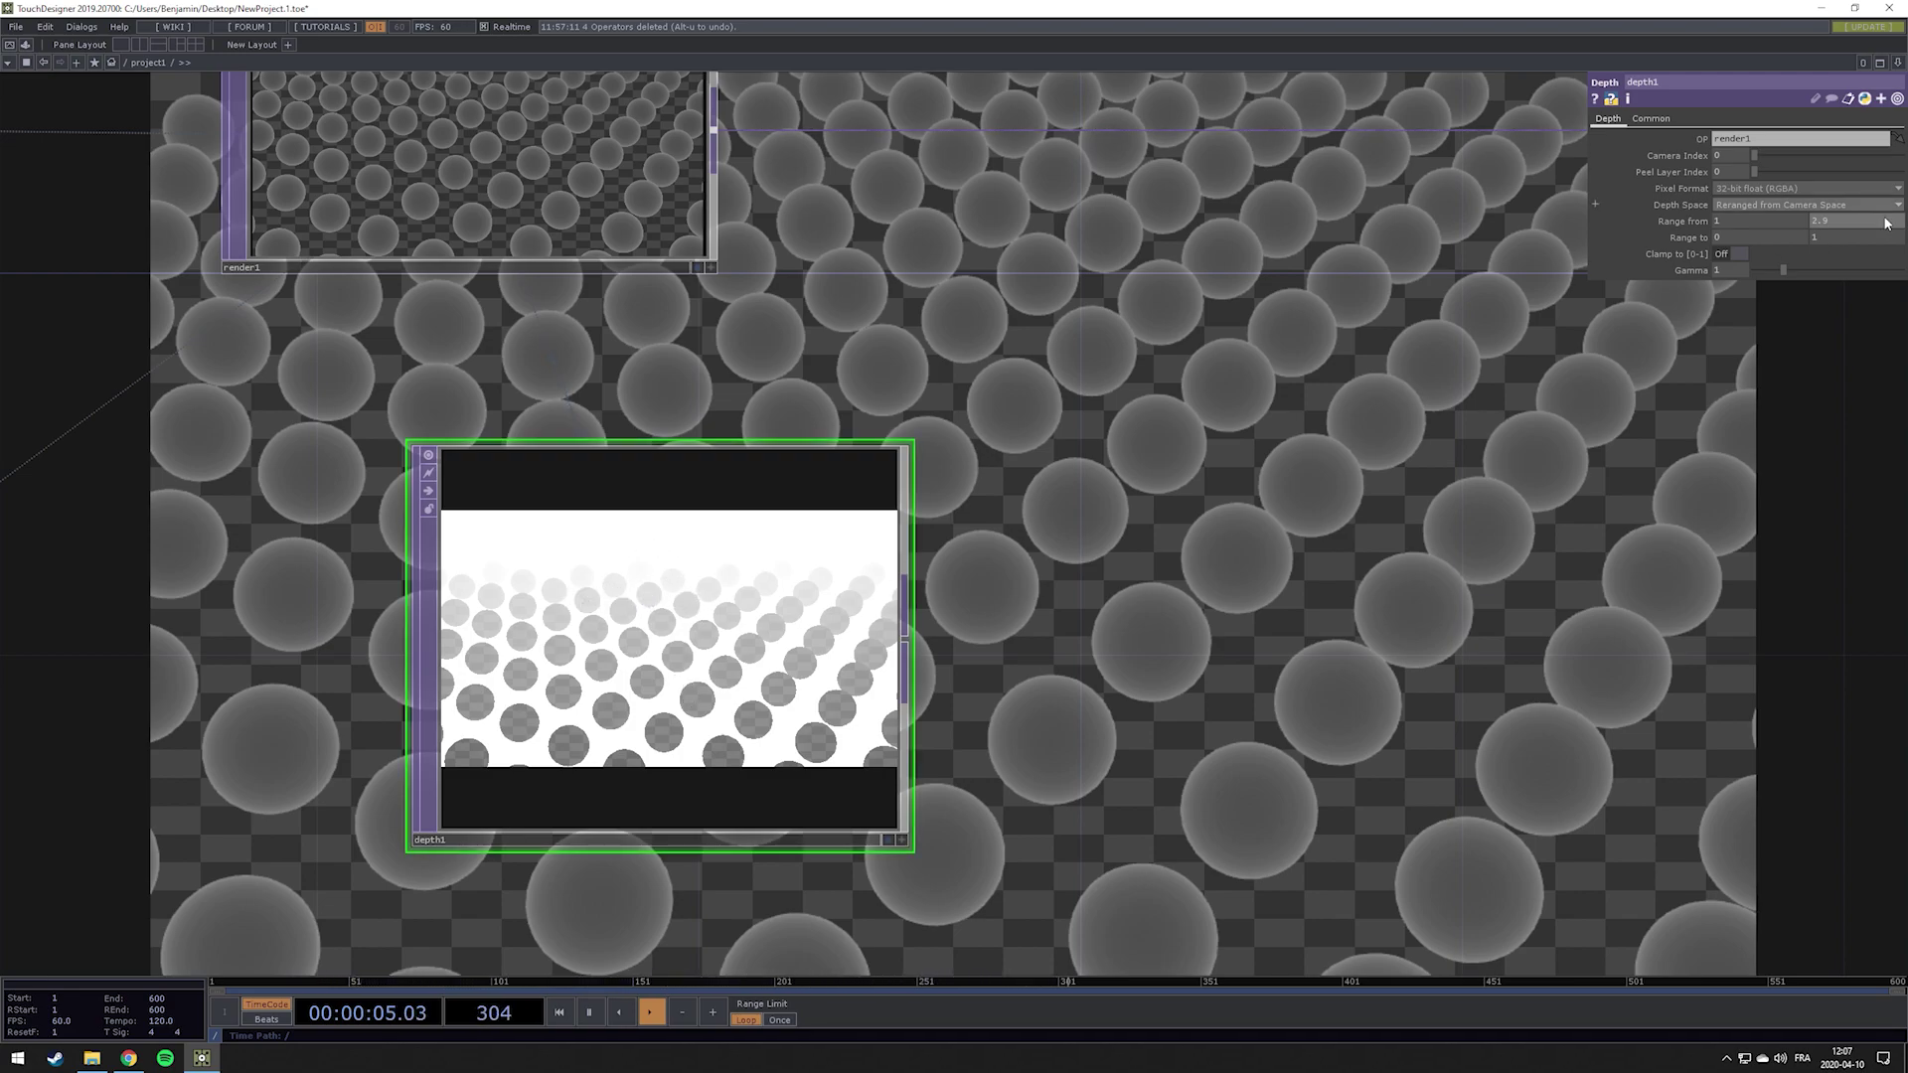
middle_drag(1839, 218, 1835, 205)
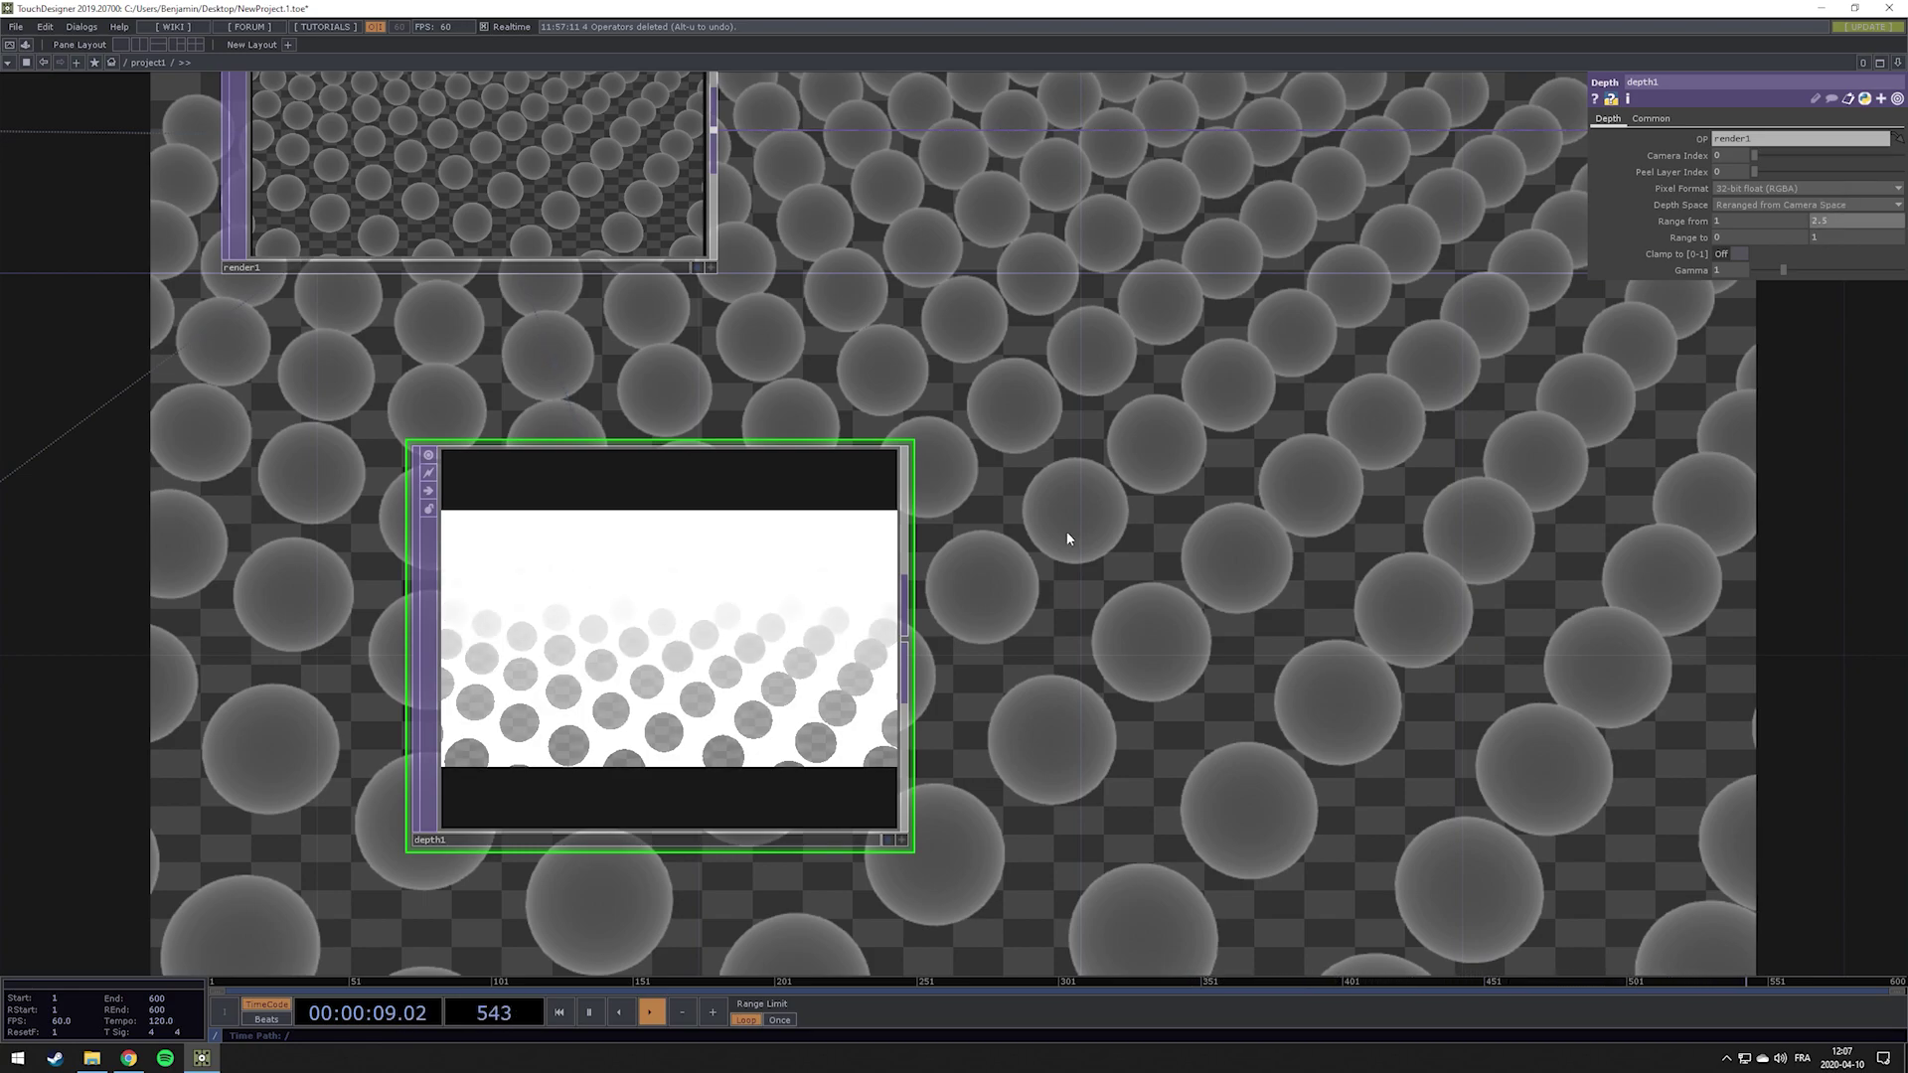
scroll(785, 636, down, 3)
scroll(686, 686, up, 4)
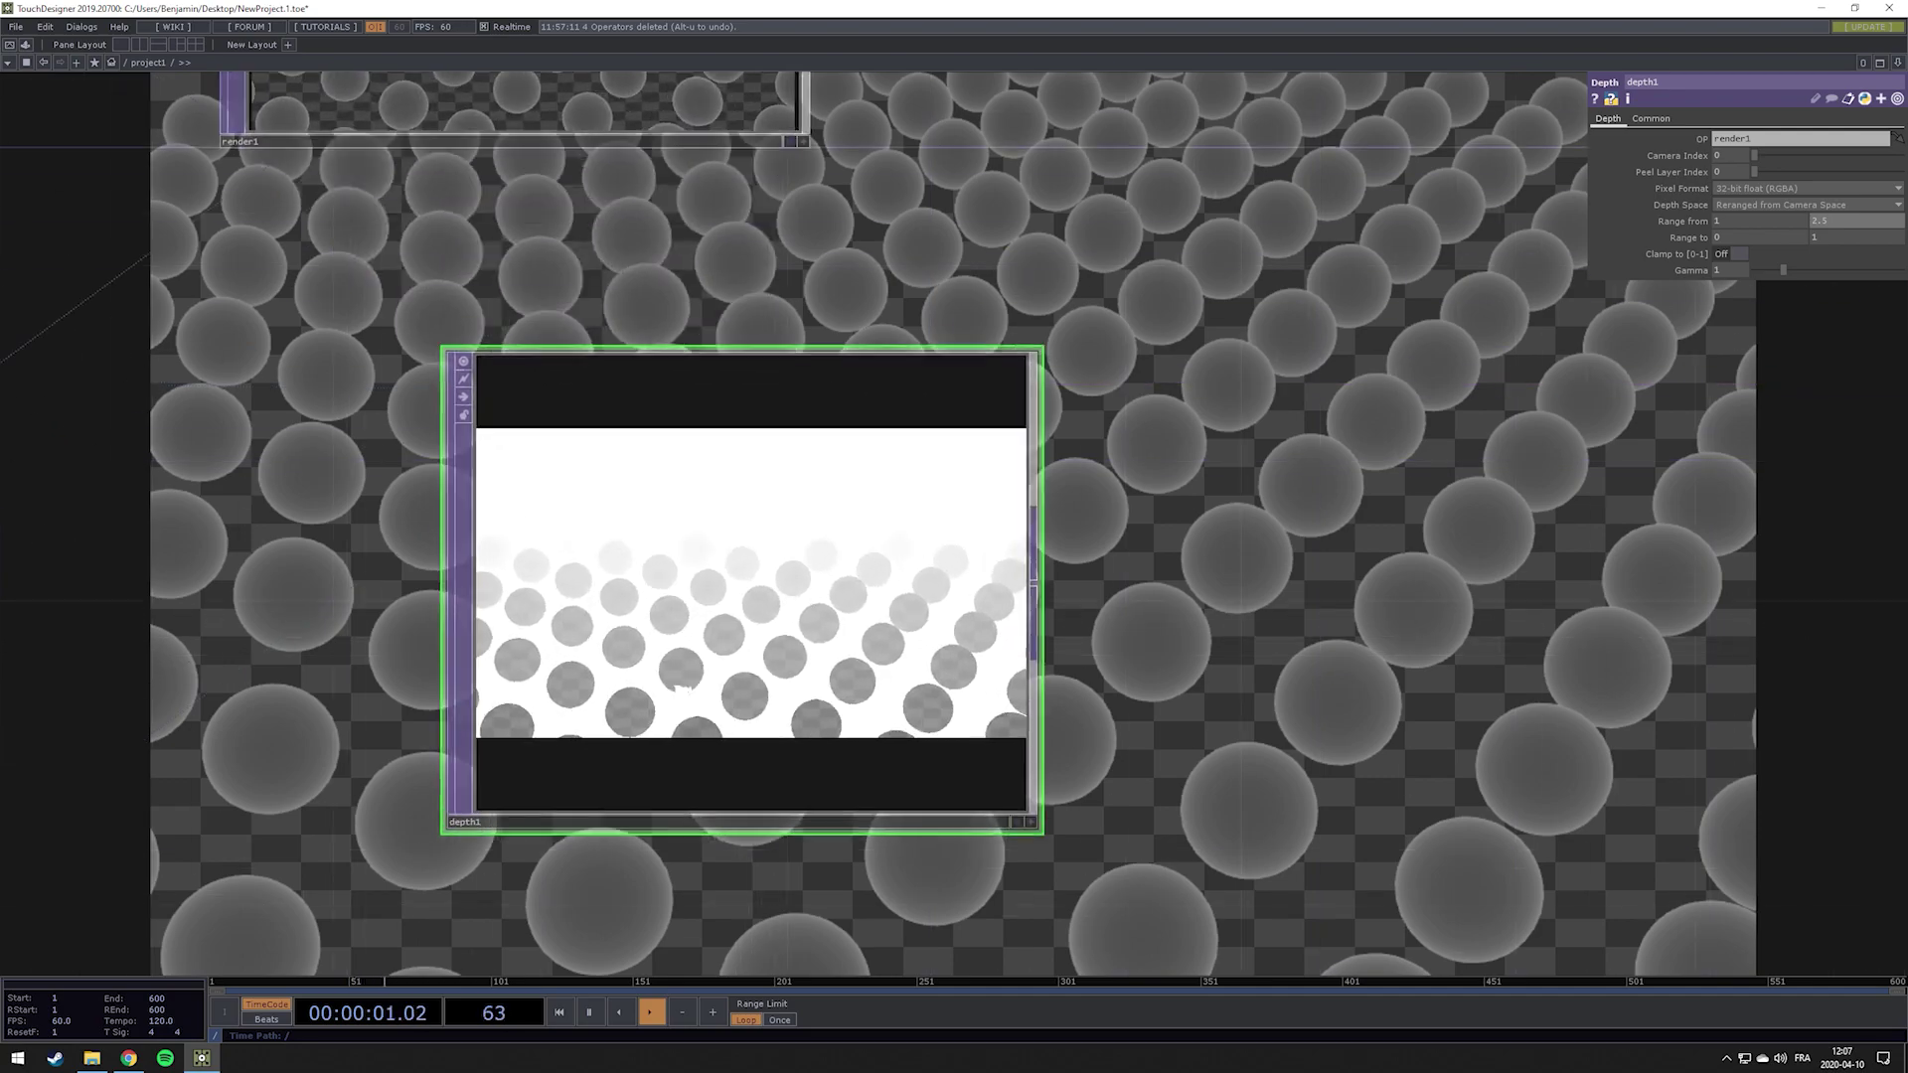
scroll(679, 688, up, 1)
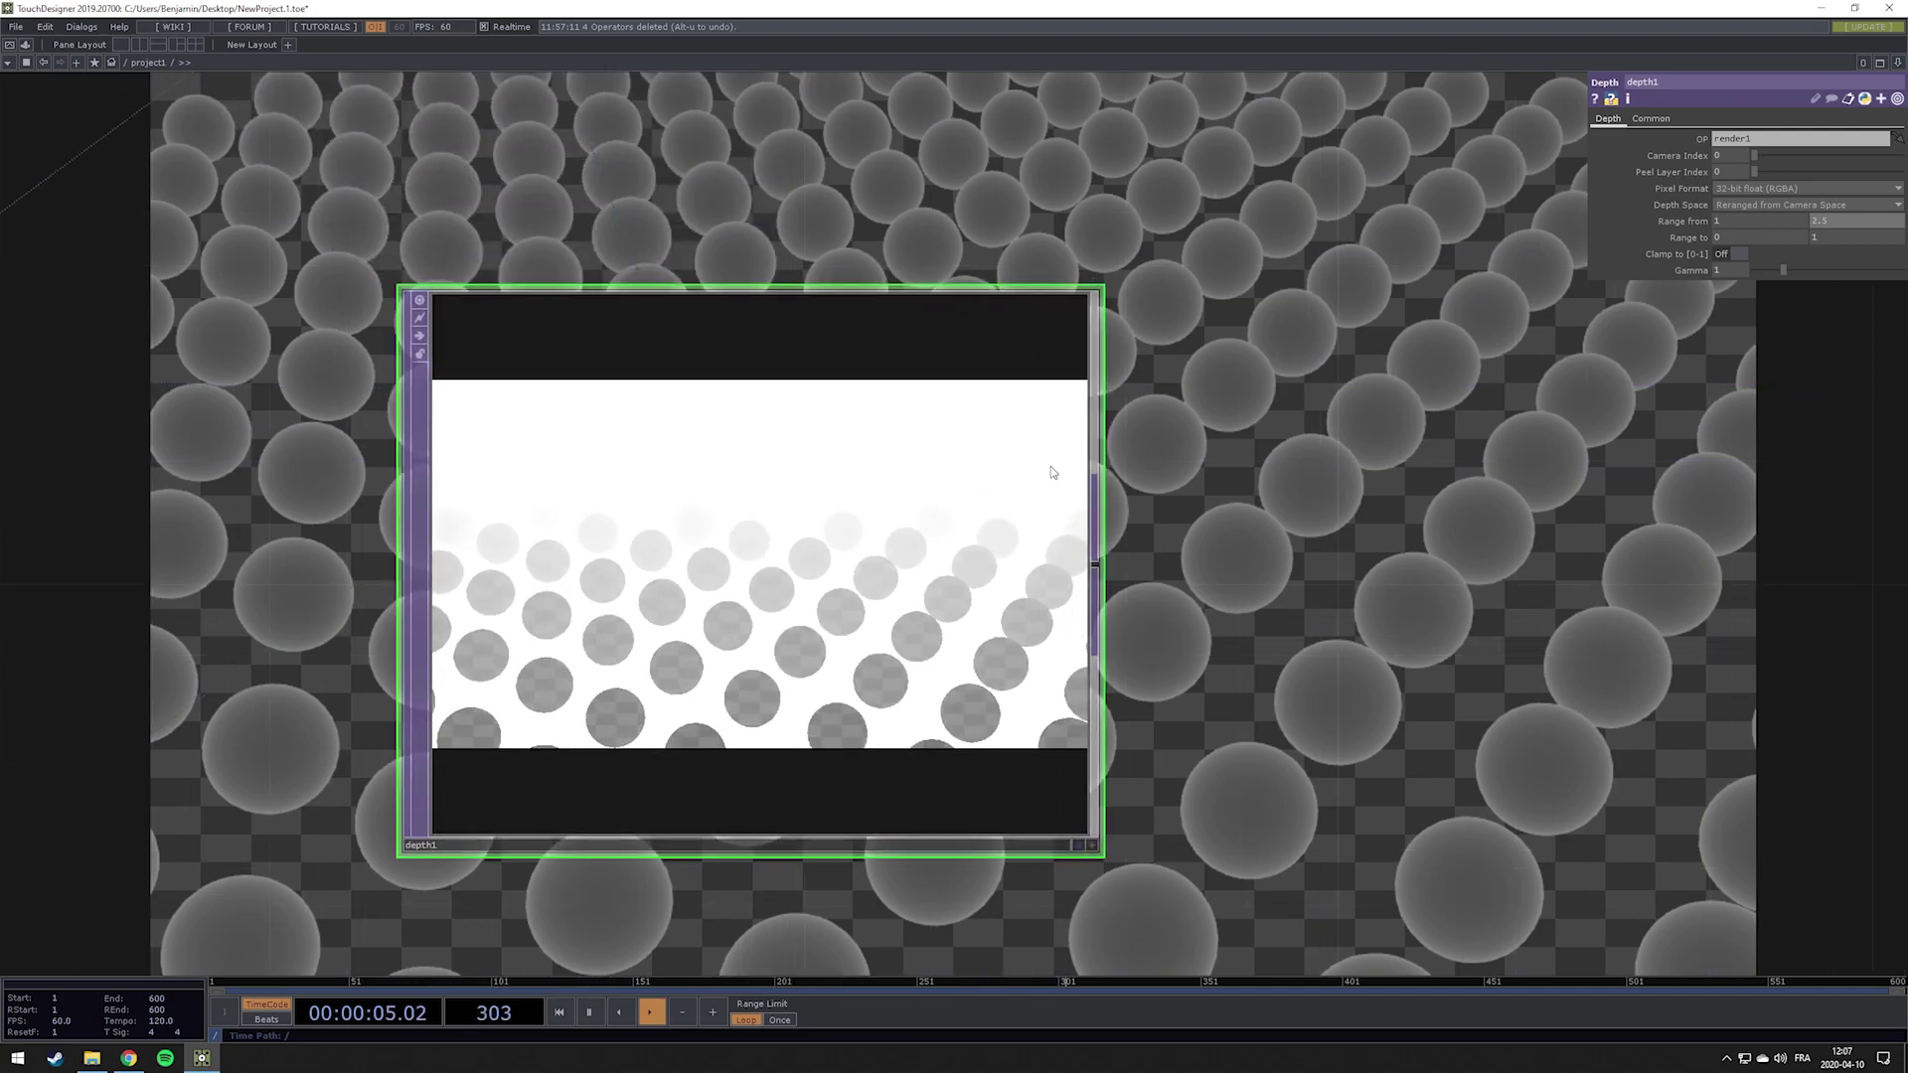
scroll(1093, 545, down, 3)
drag(1400, 545, 929, 568)
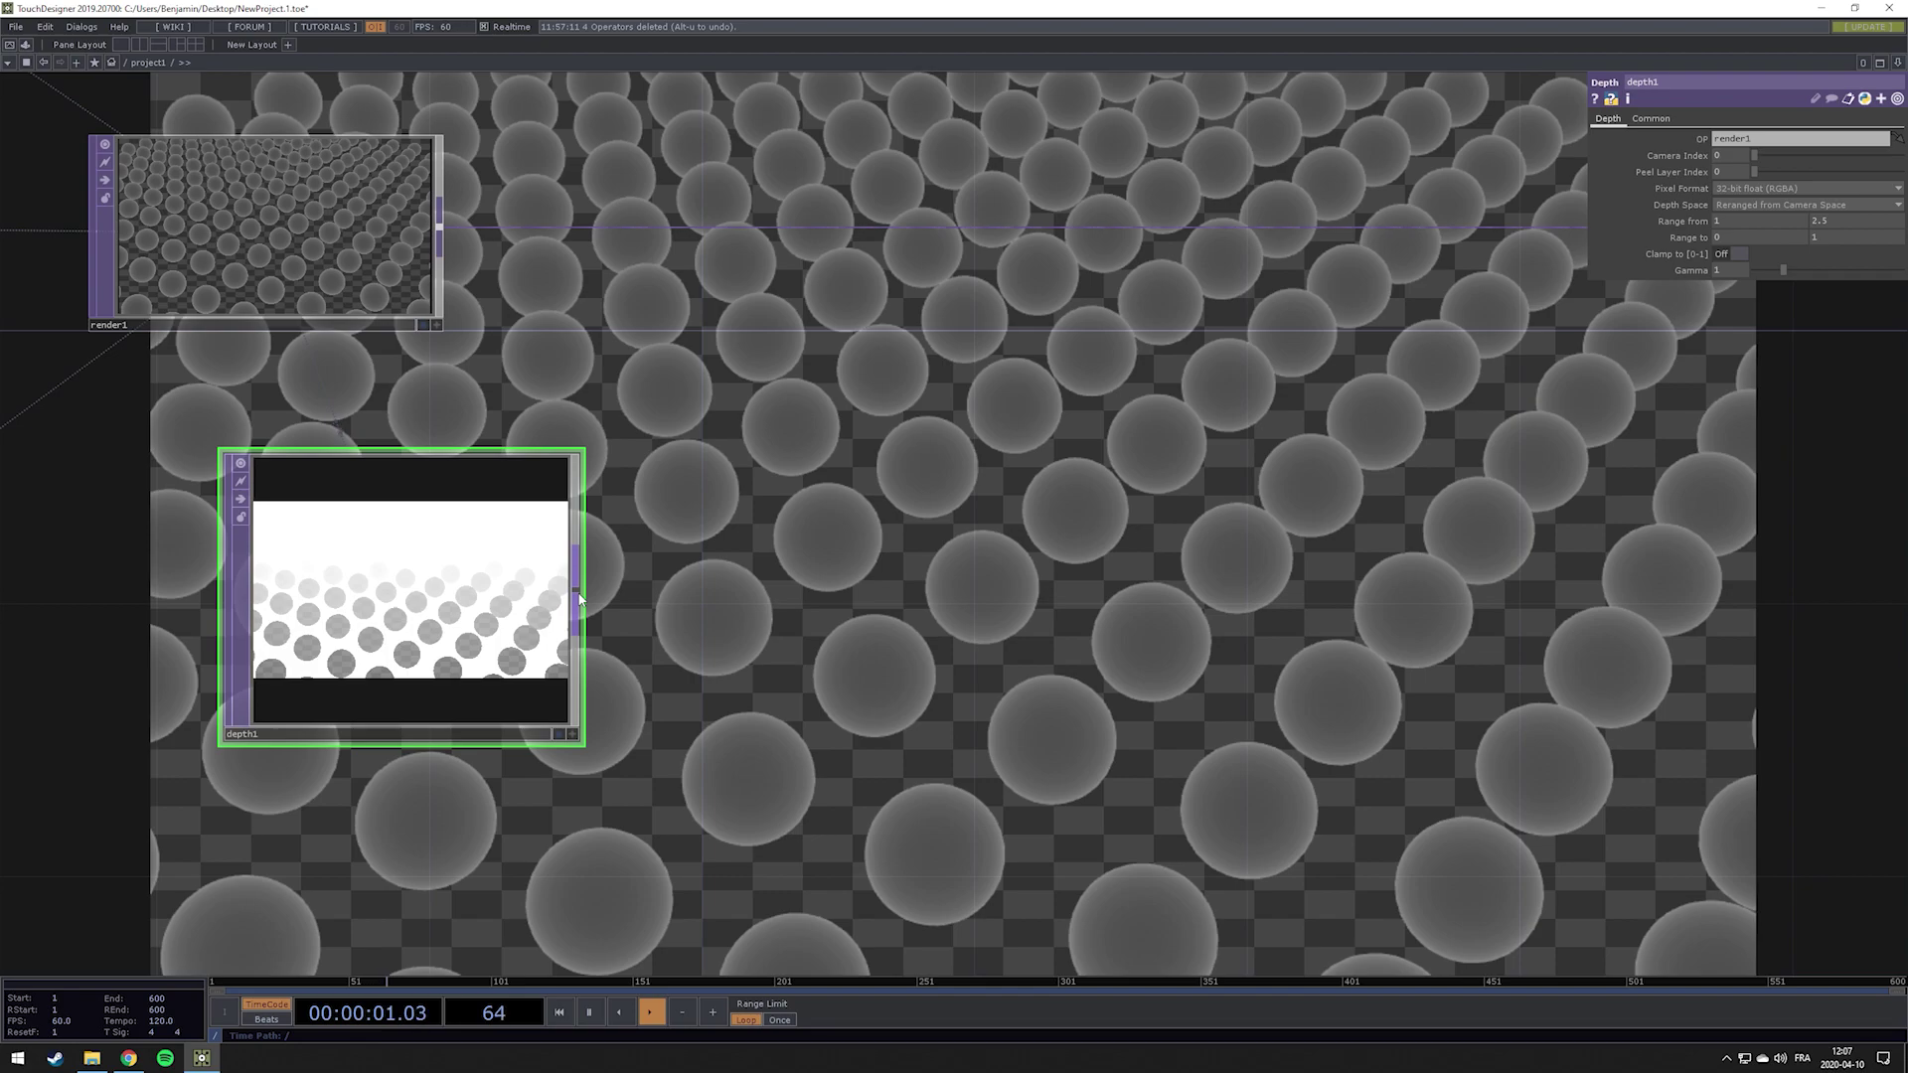
drag(902, 491, 850, 527)
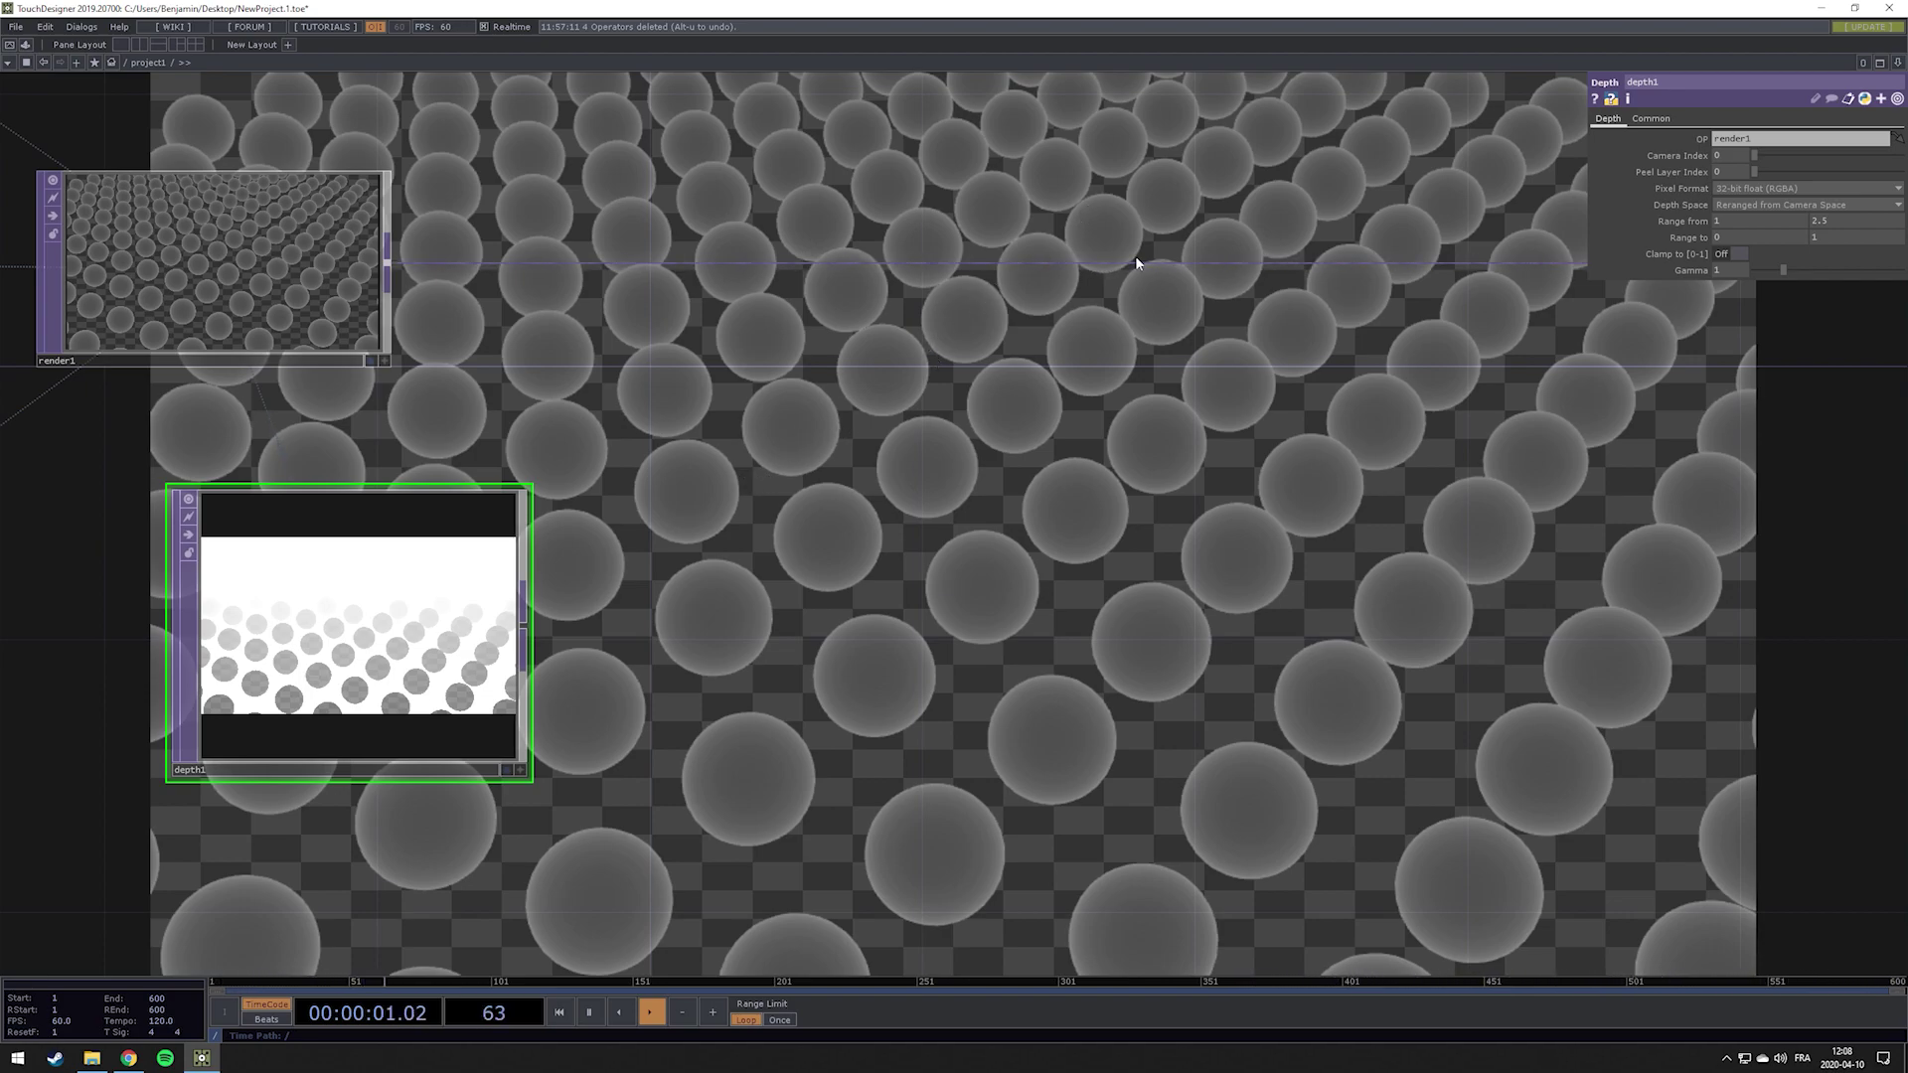
Insert a Luma Blur TOP on the connection leaving render1 and feed depth1 into its second input
right_click(1161, 264)
click(1198, 243)
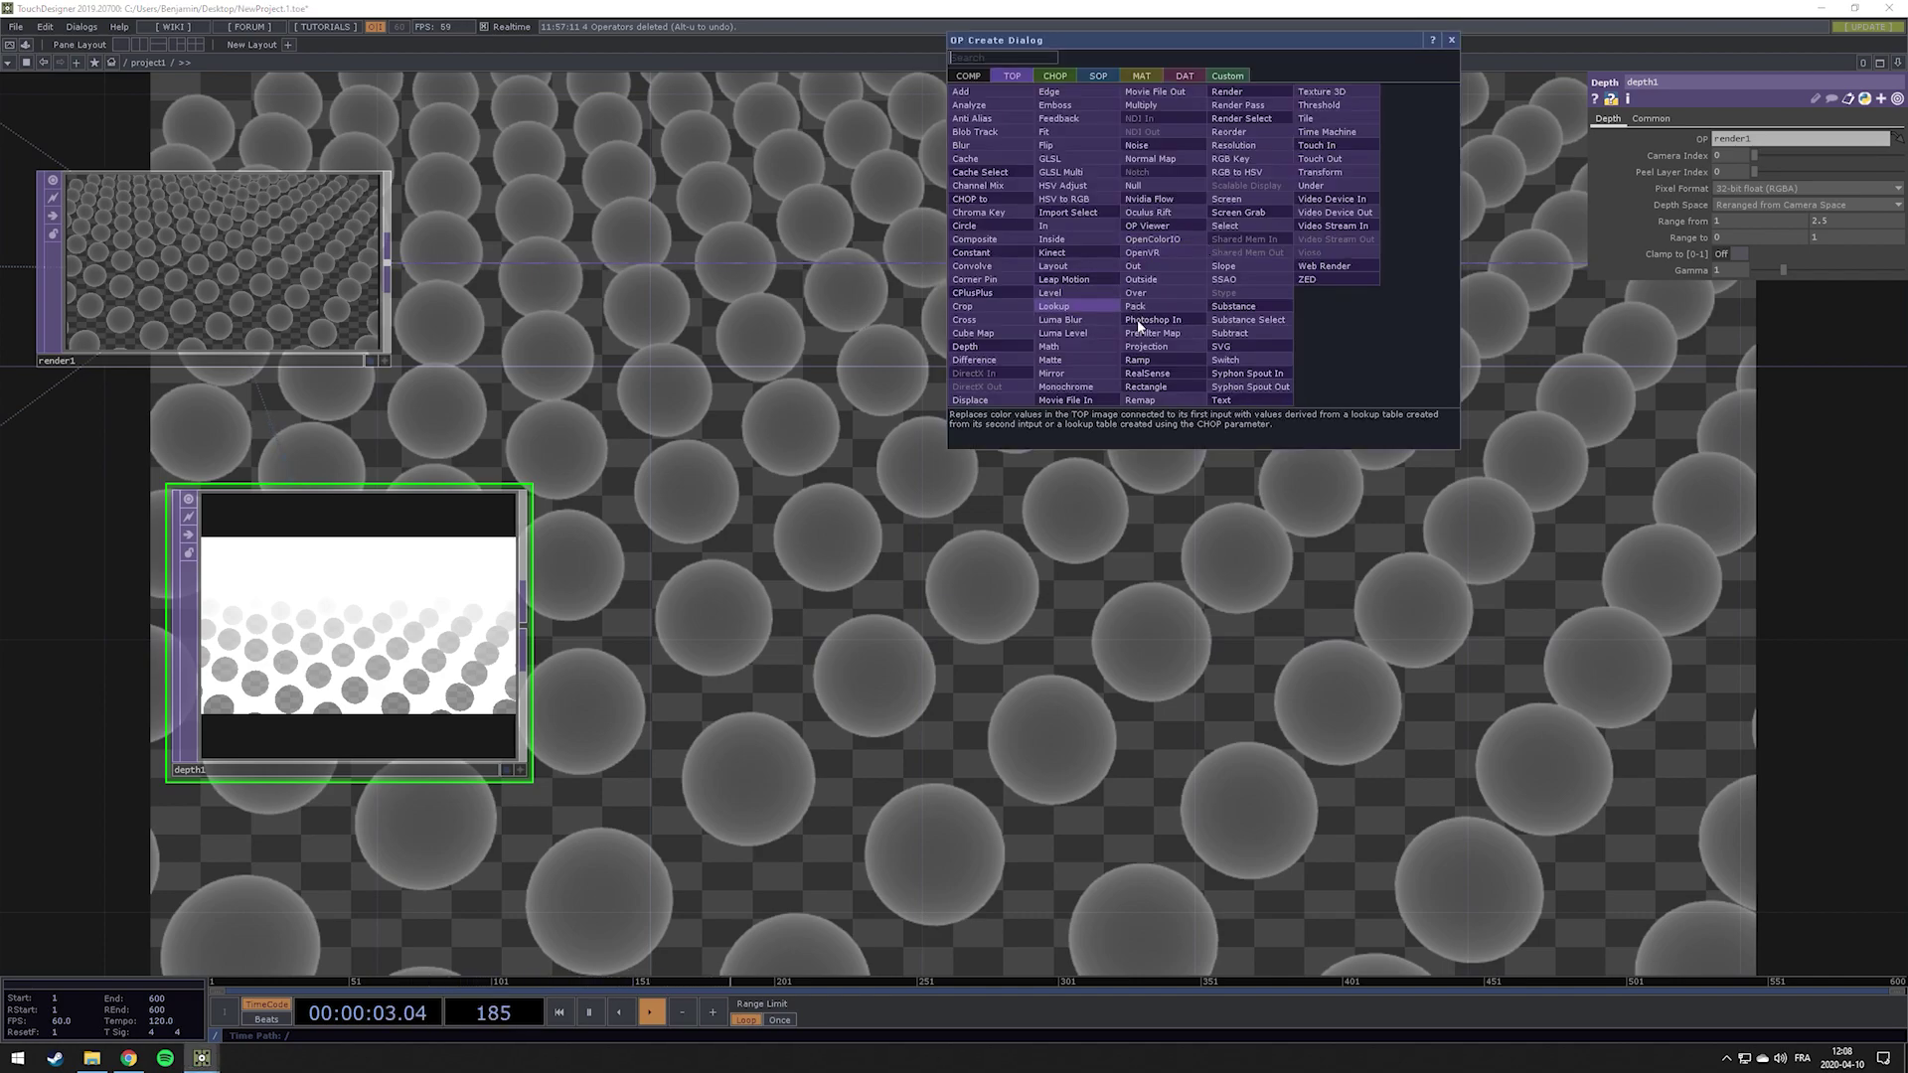
click(1060, 319)
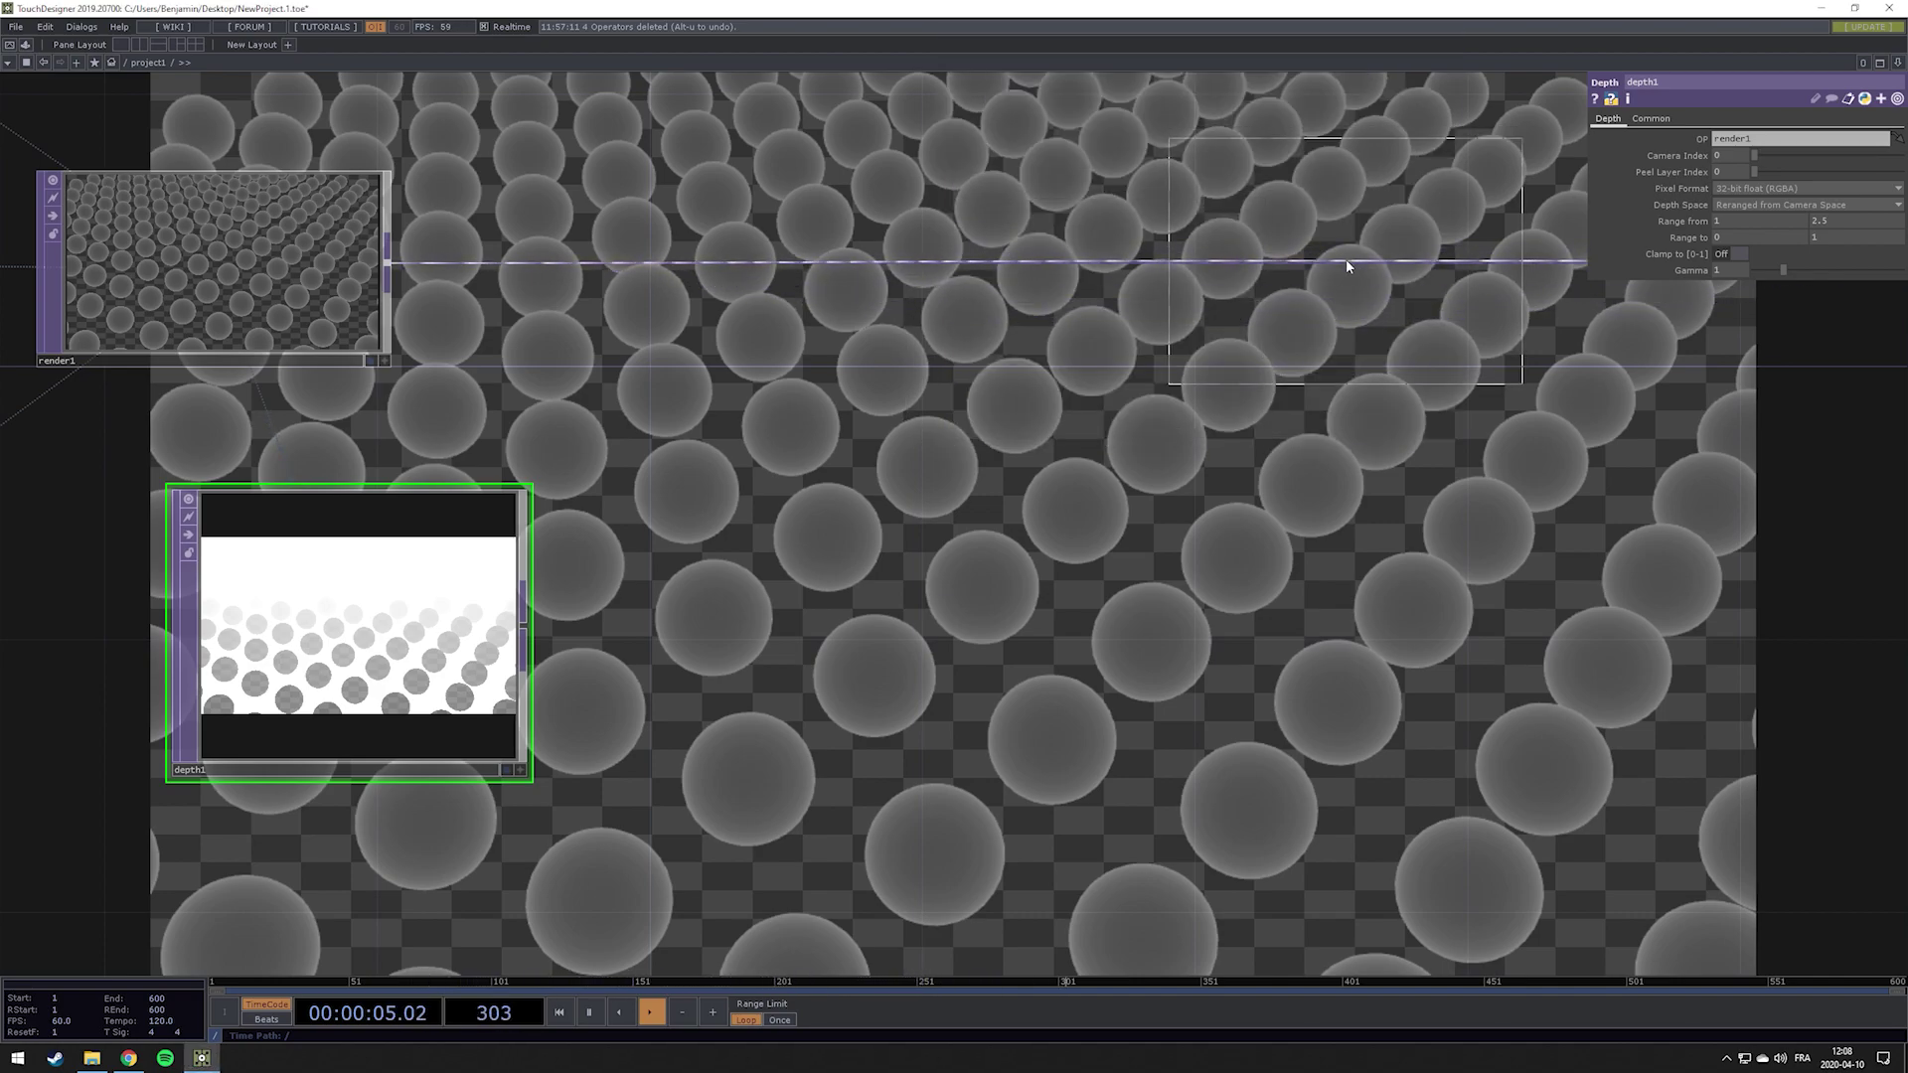
click(1346, 259)
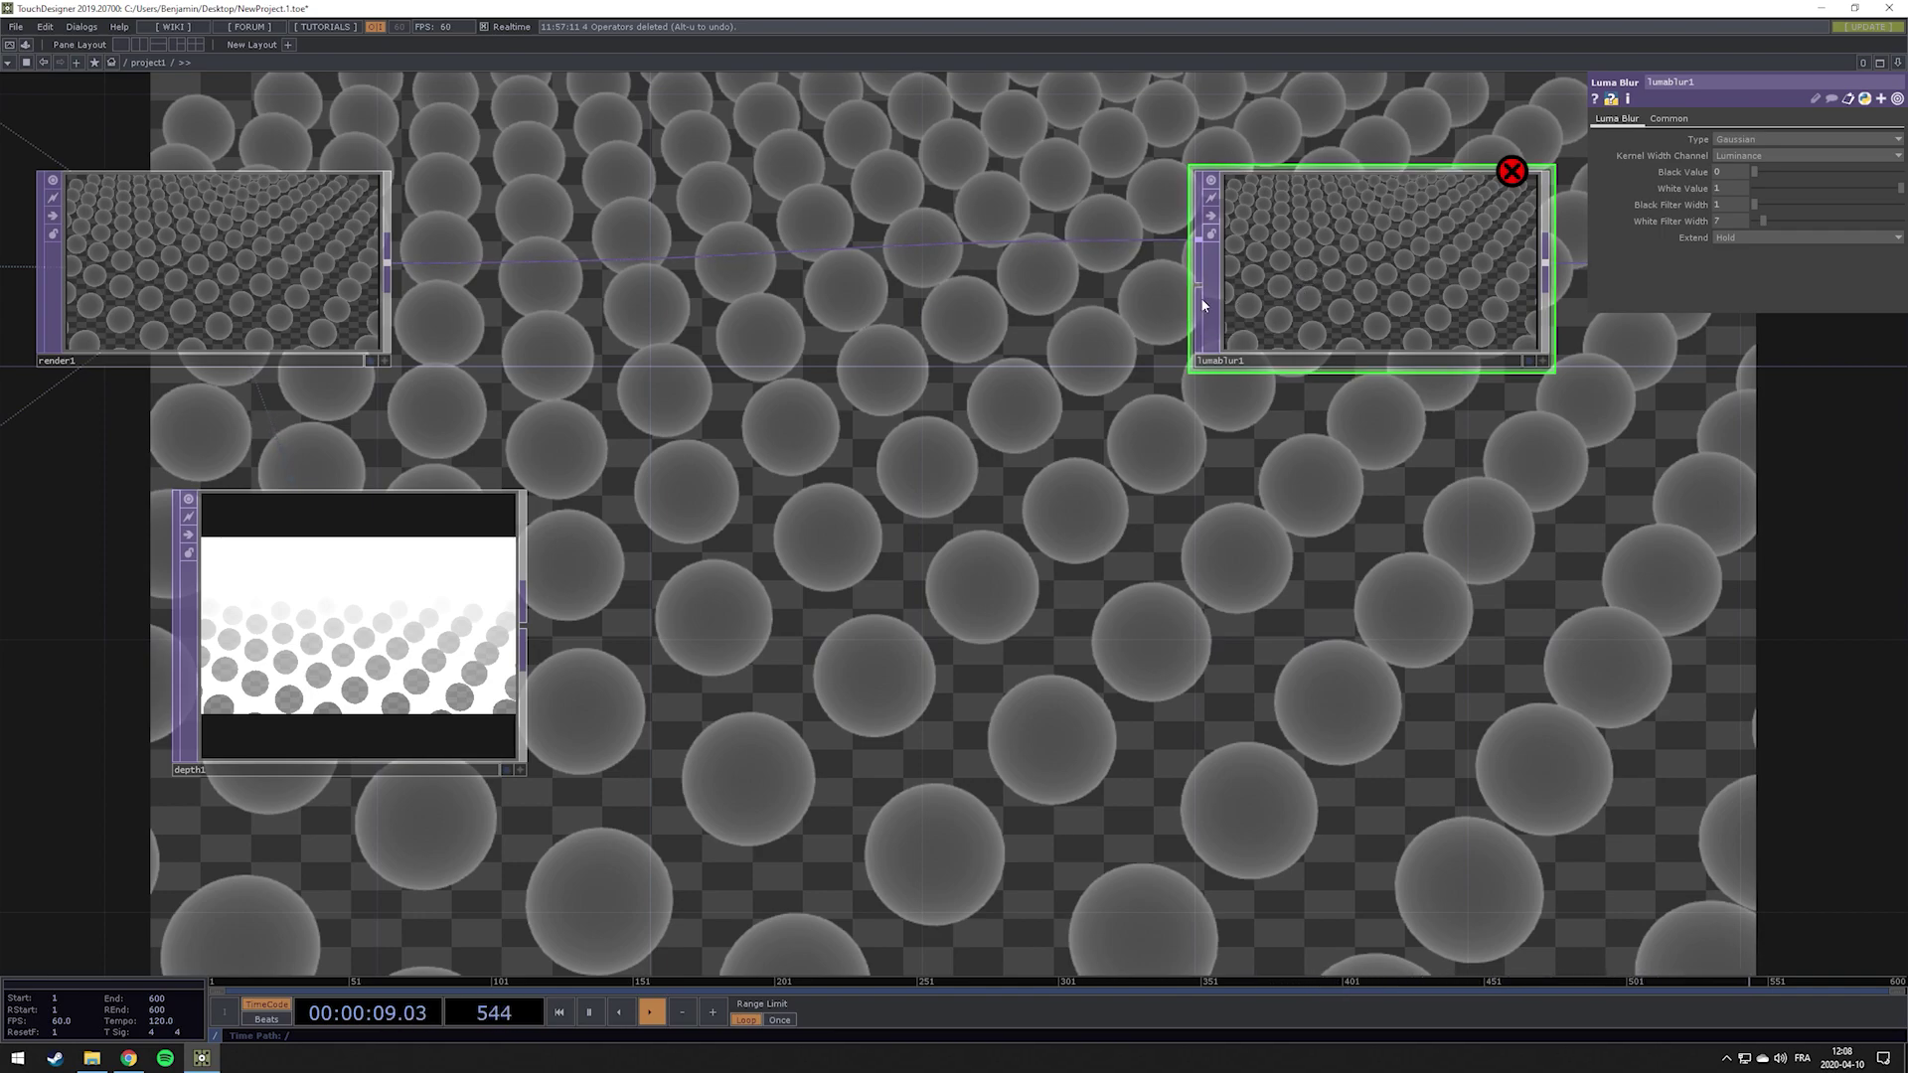
click(523, 627)
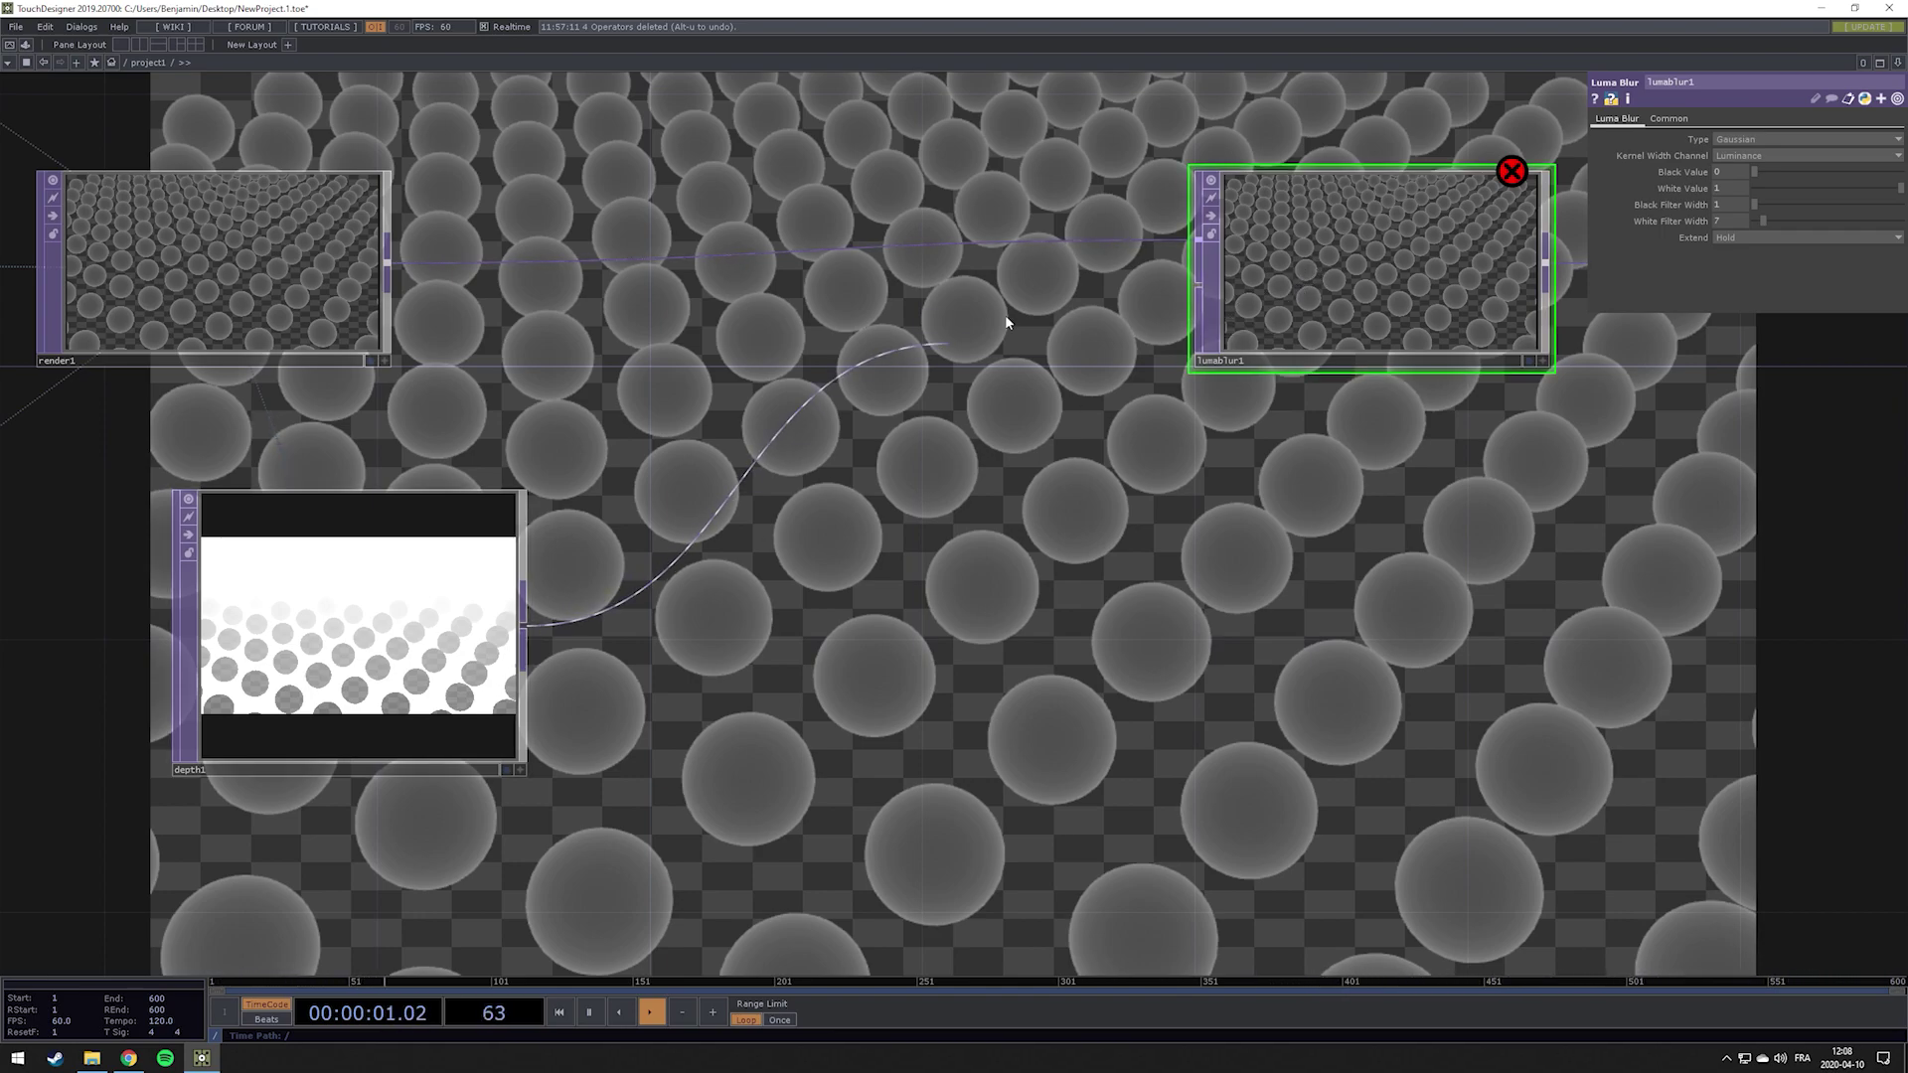
click(1199, 283)
Set the Luma Blur TOP's White Filter Width to 19
drag(944, 504, 529, 554)
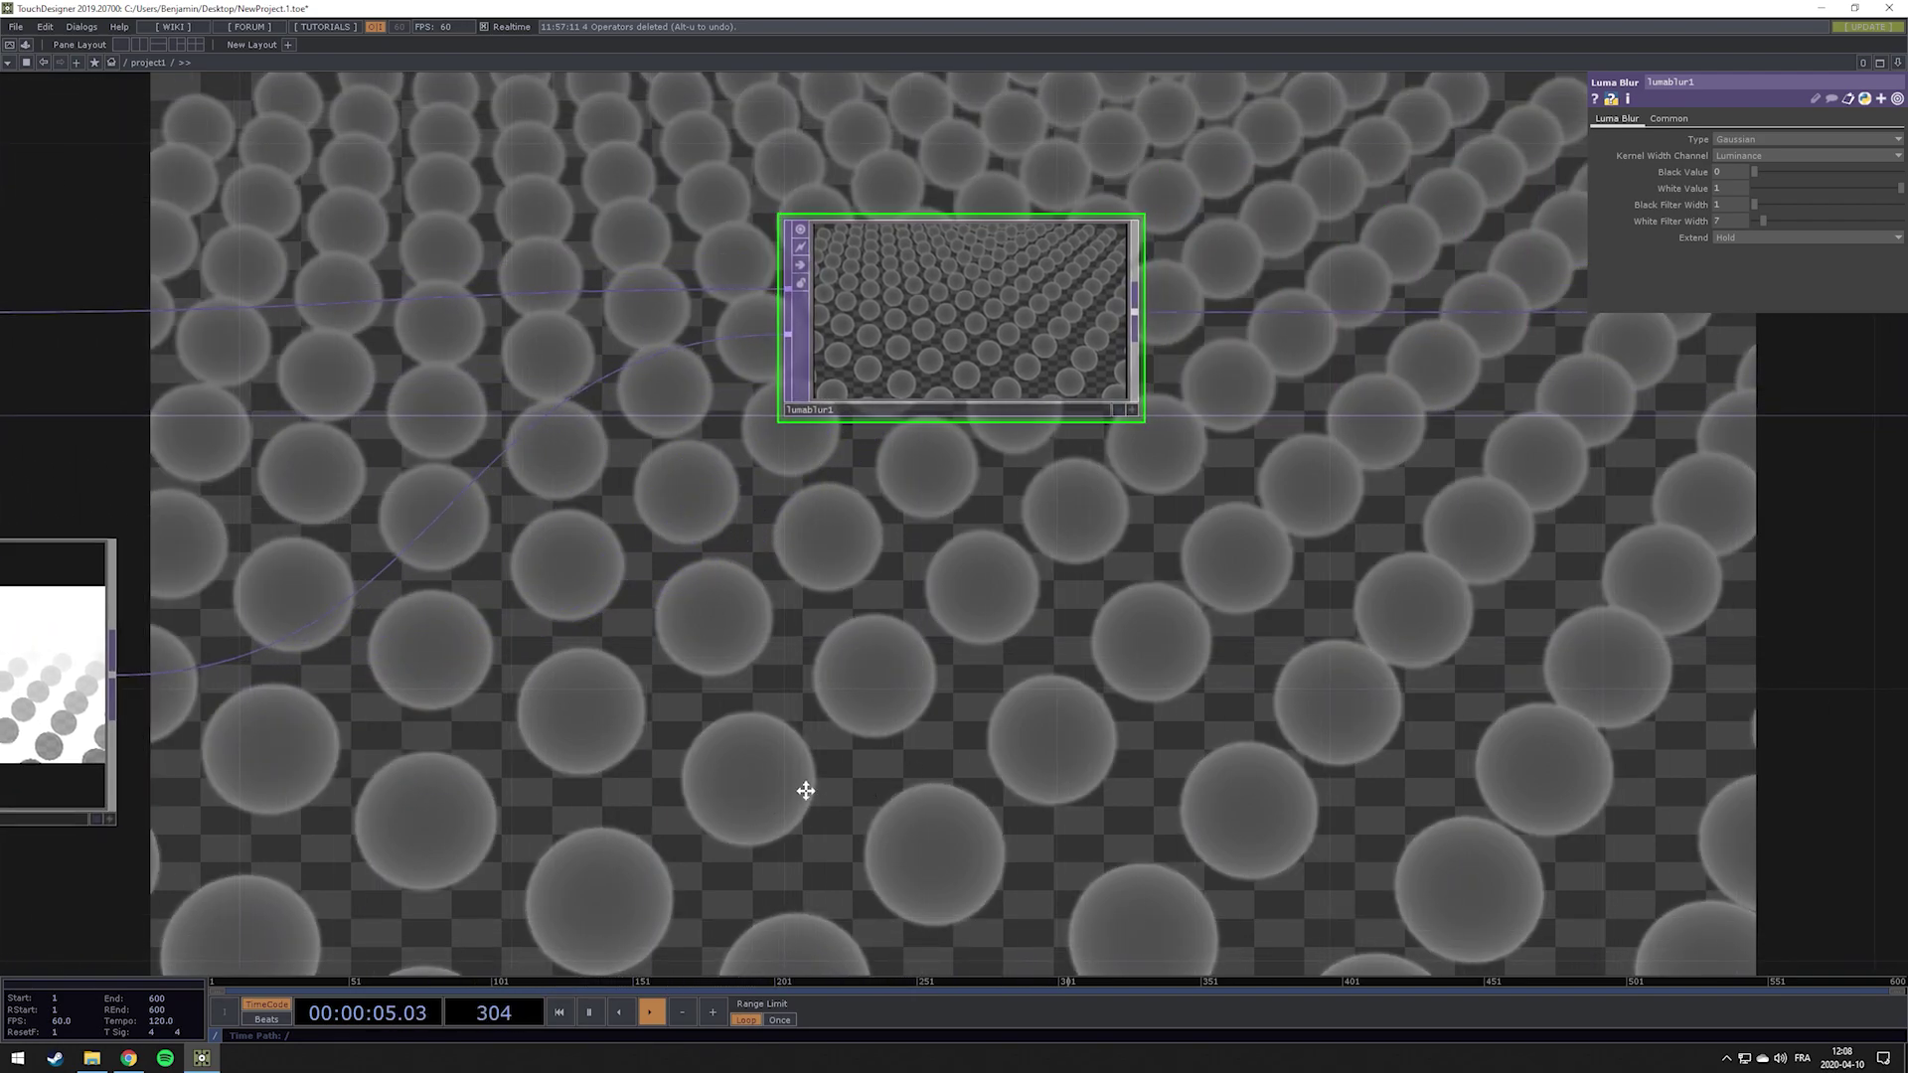
drag(801, 789, 878, 778)
drag(998, 645, 873, 689)
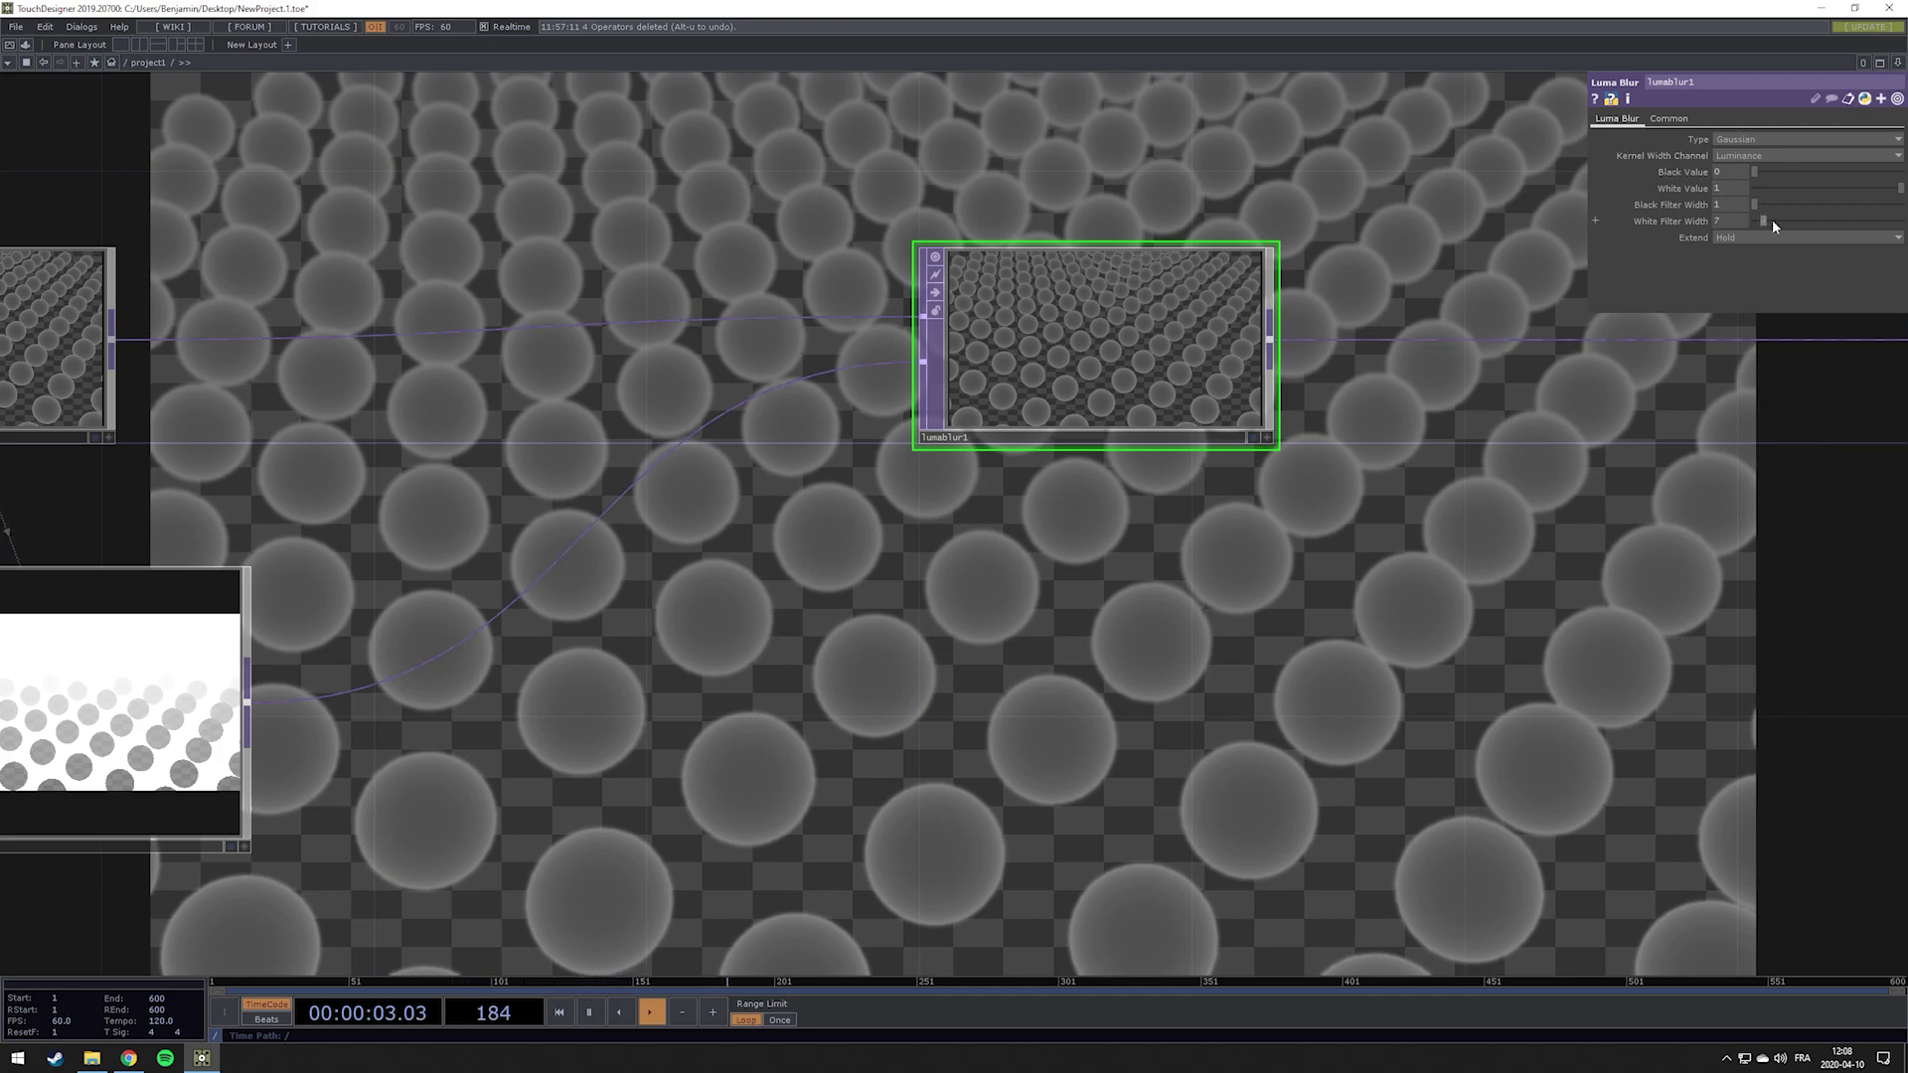
drag(1763, 225, 1781, 221)
drag(1265, 565, 1114, 546)
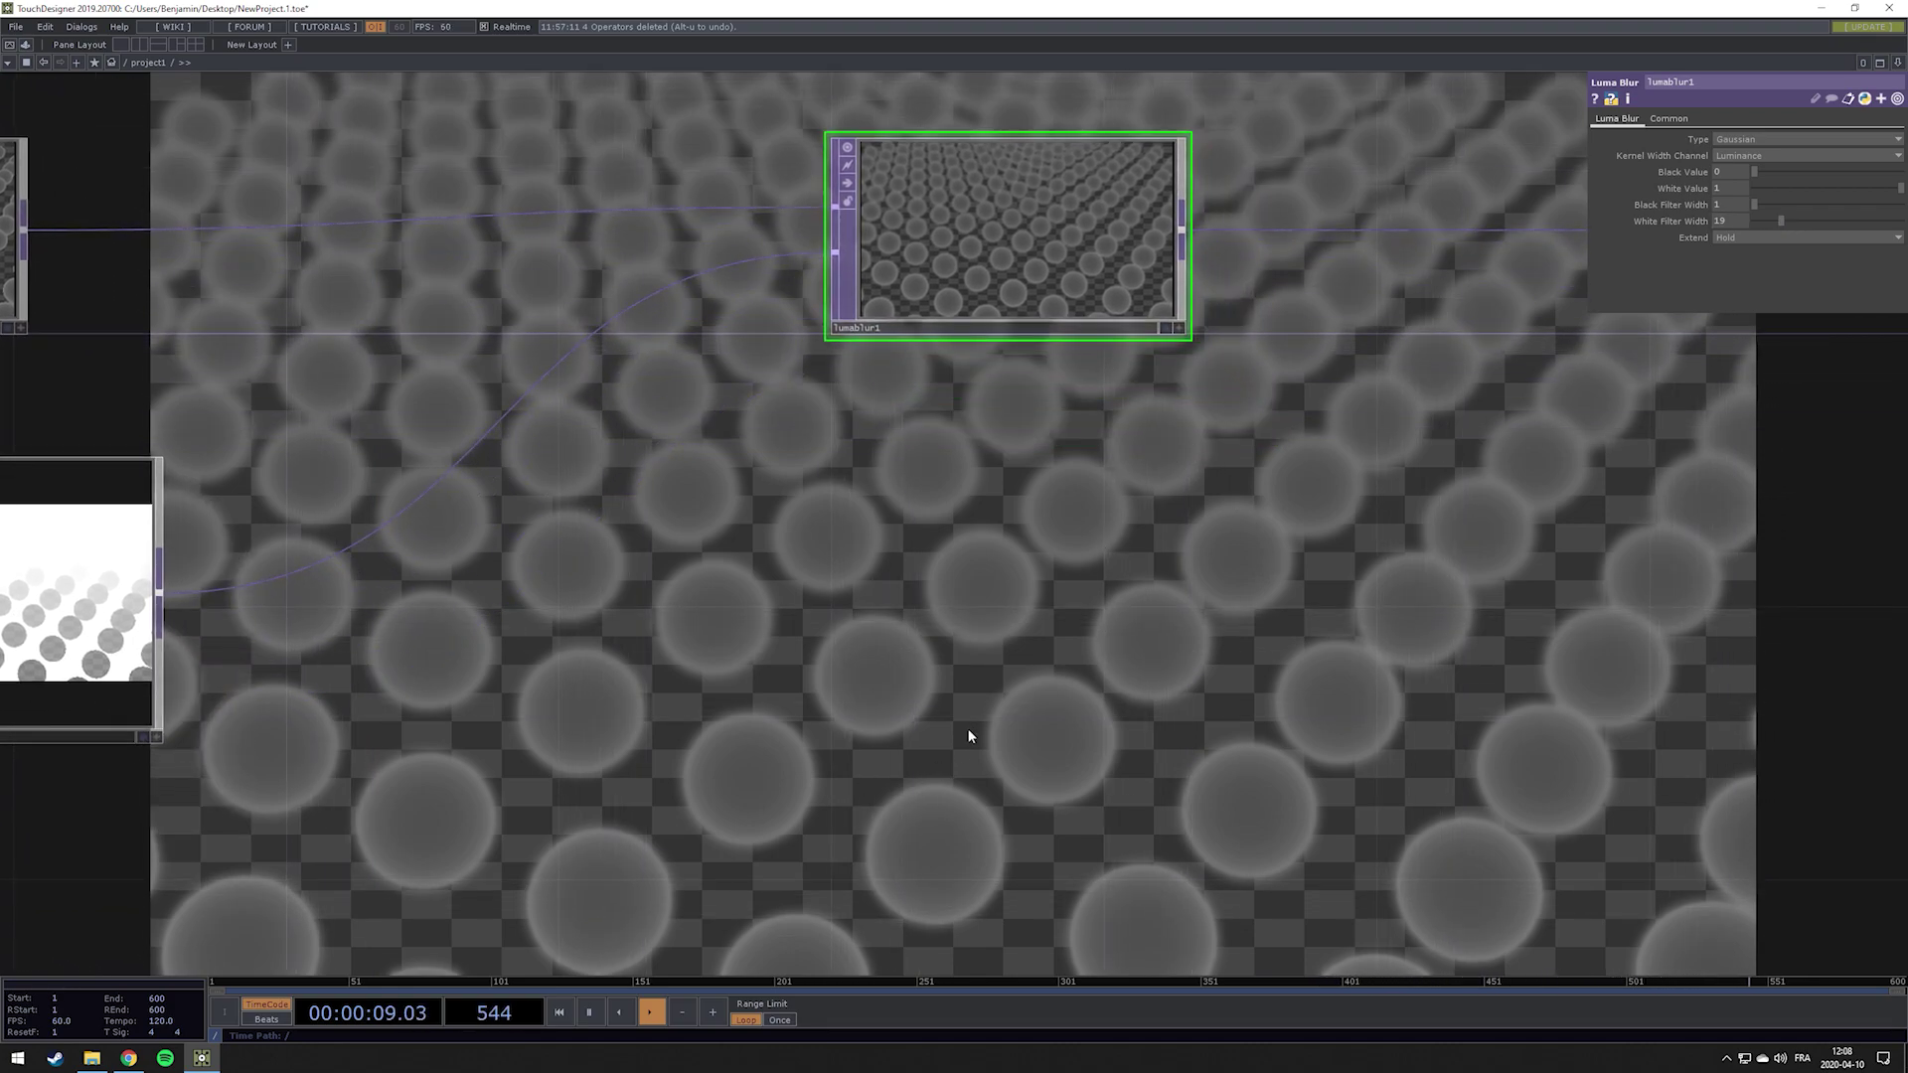
Raise the upper limit of the Depth TOP's Range From to 3.1
key(h)
click(642, 537)
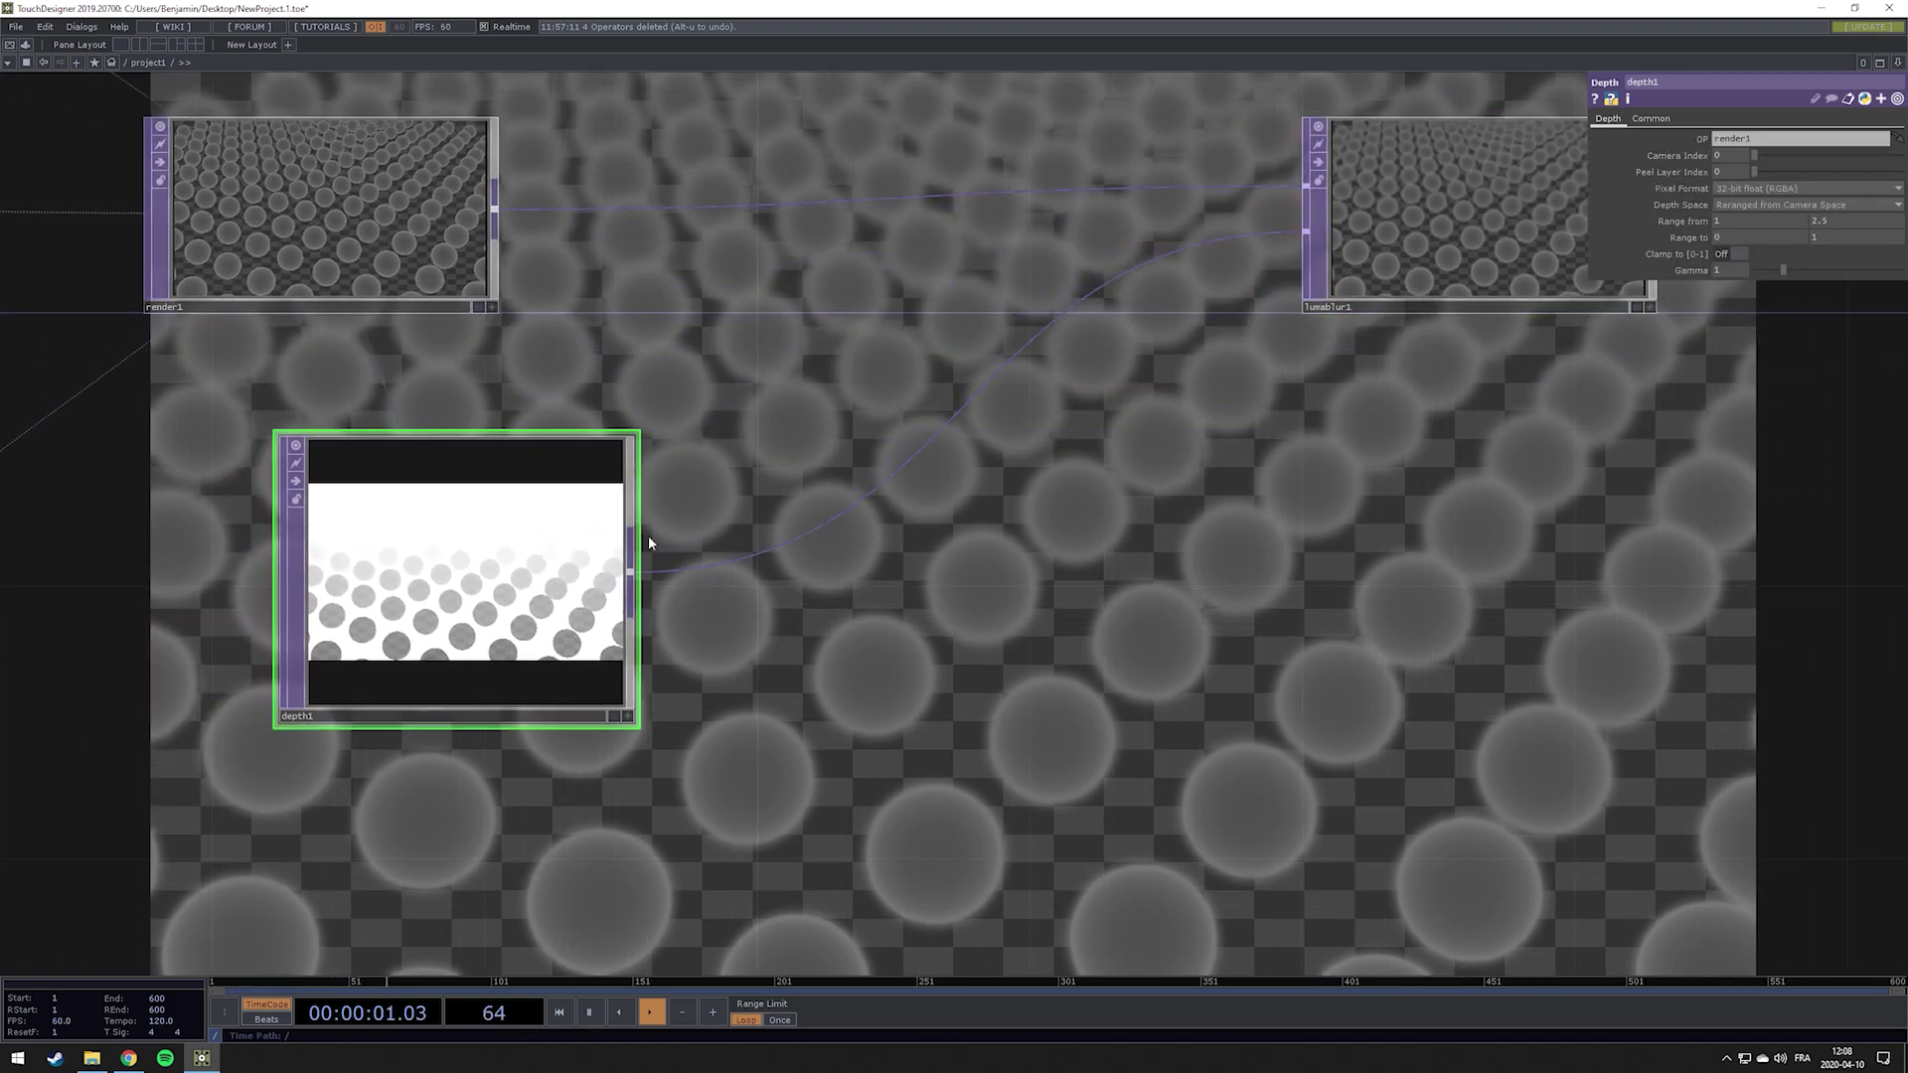
mouse_move(1844, 216)
middle_down()
mouse_move(1848, 195)
mouse_move(1839, 221)
middle_up()
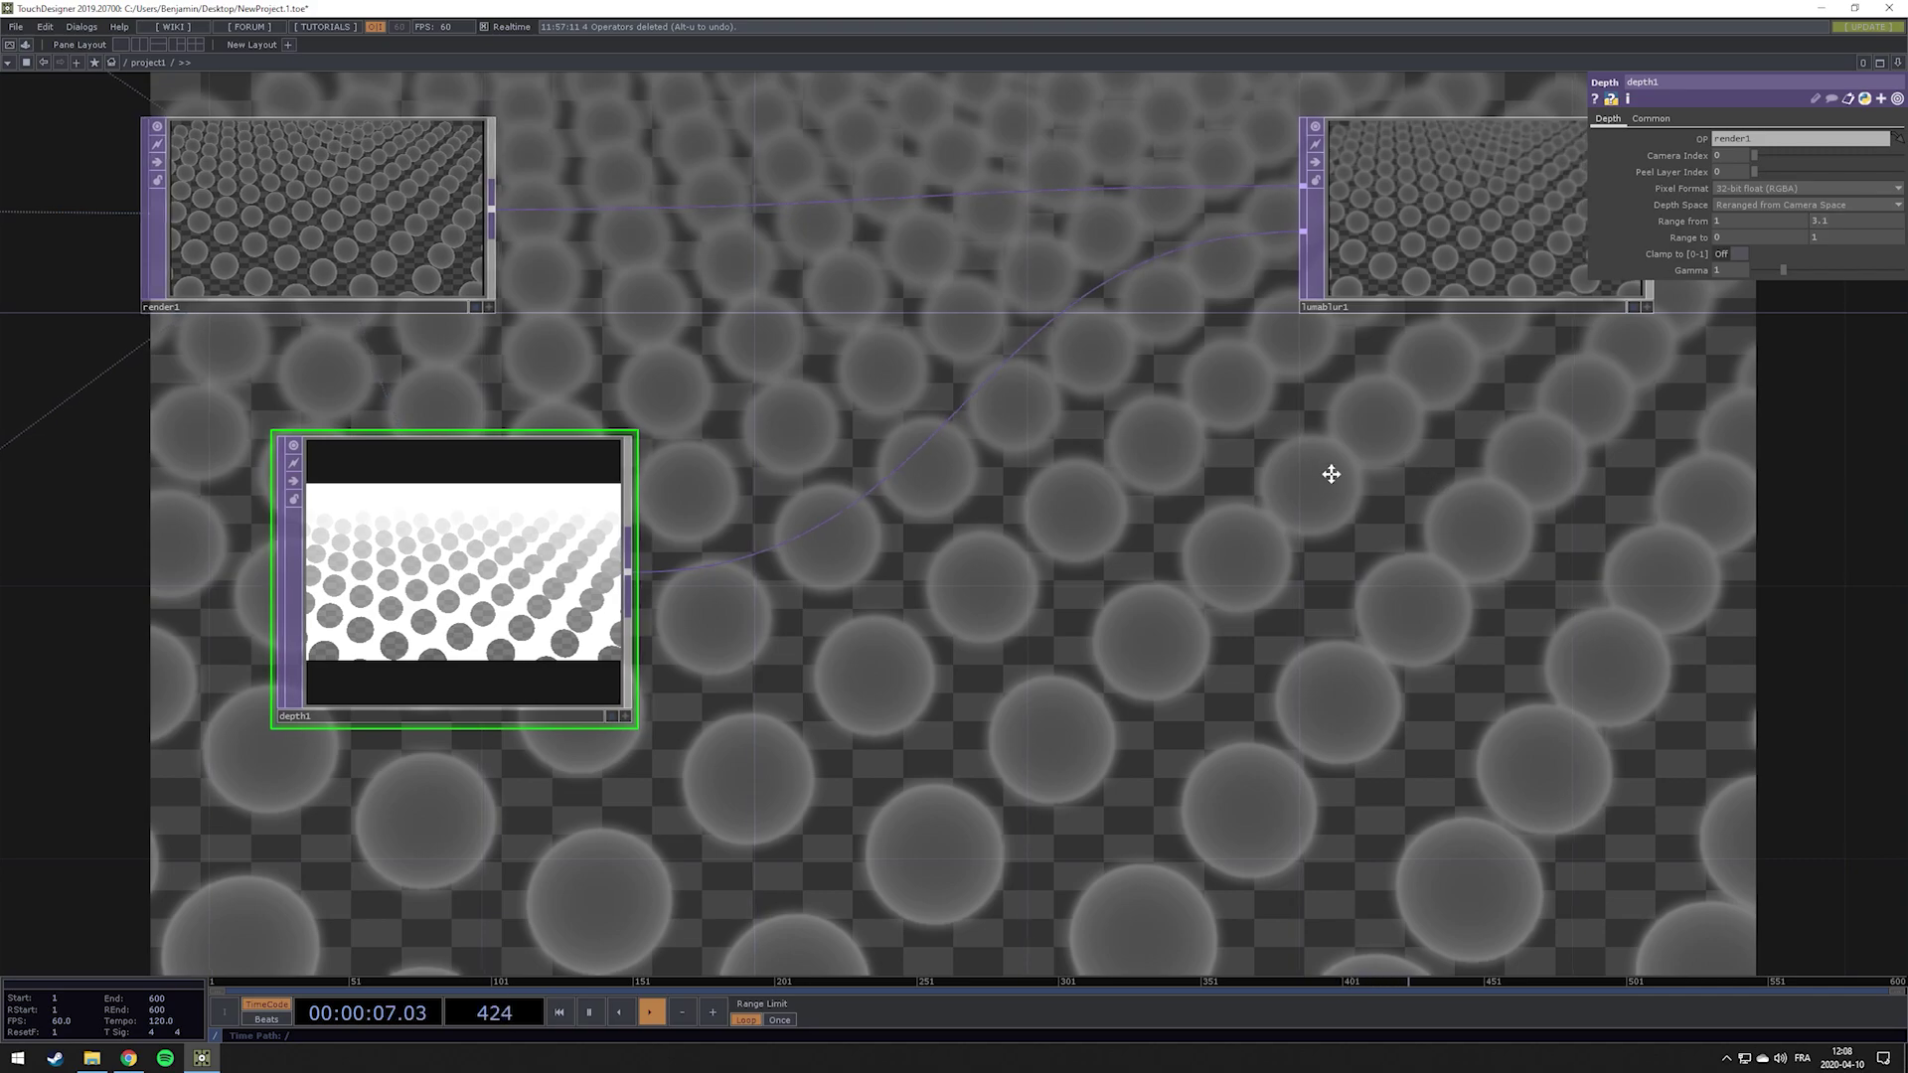
drag(1355, 468, 1128, 515)
drag(916, 652, 639, 838)
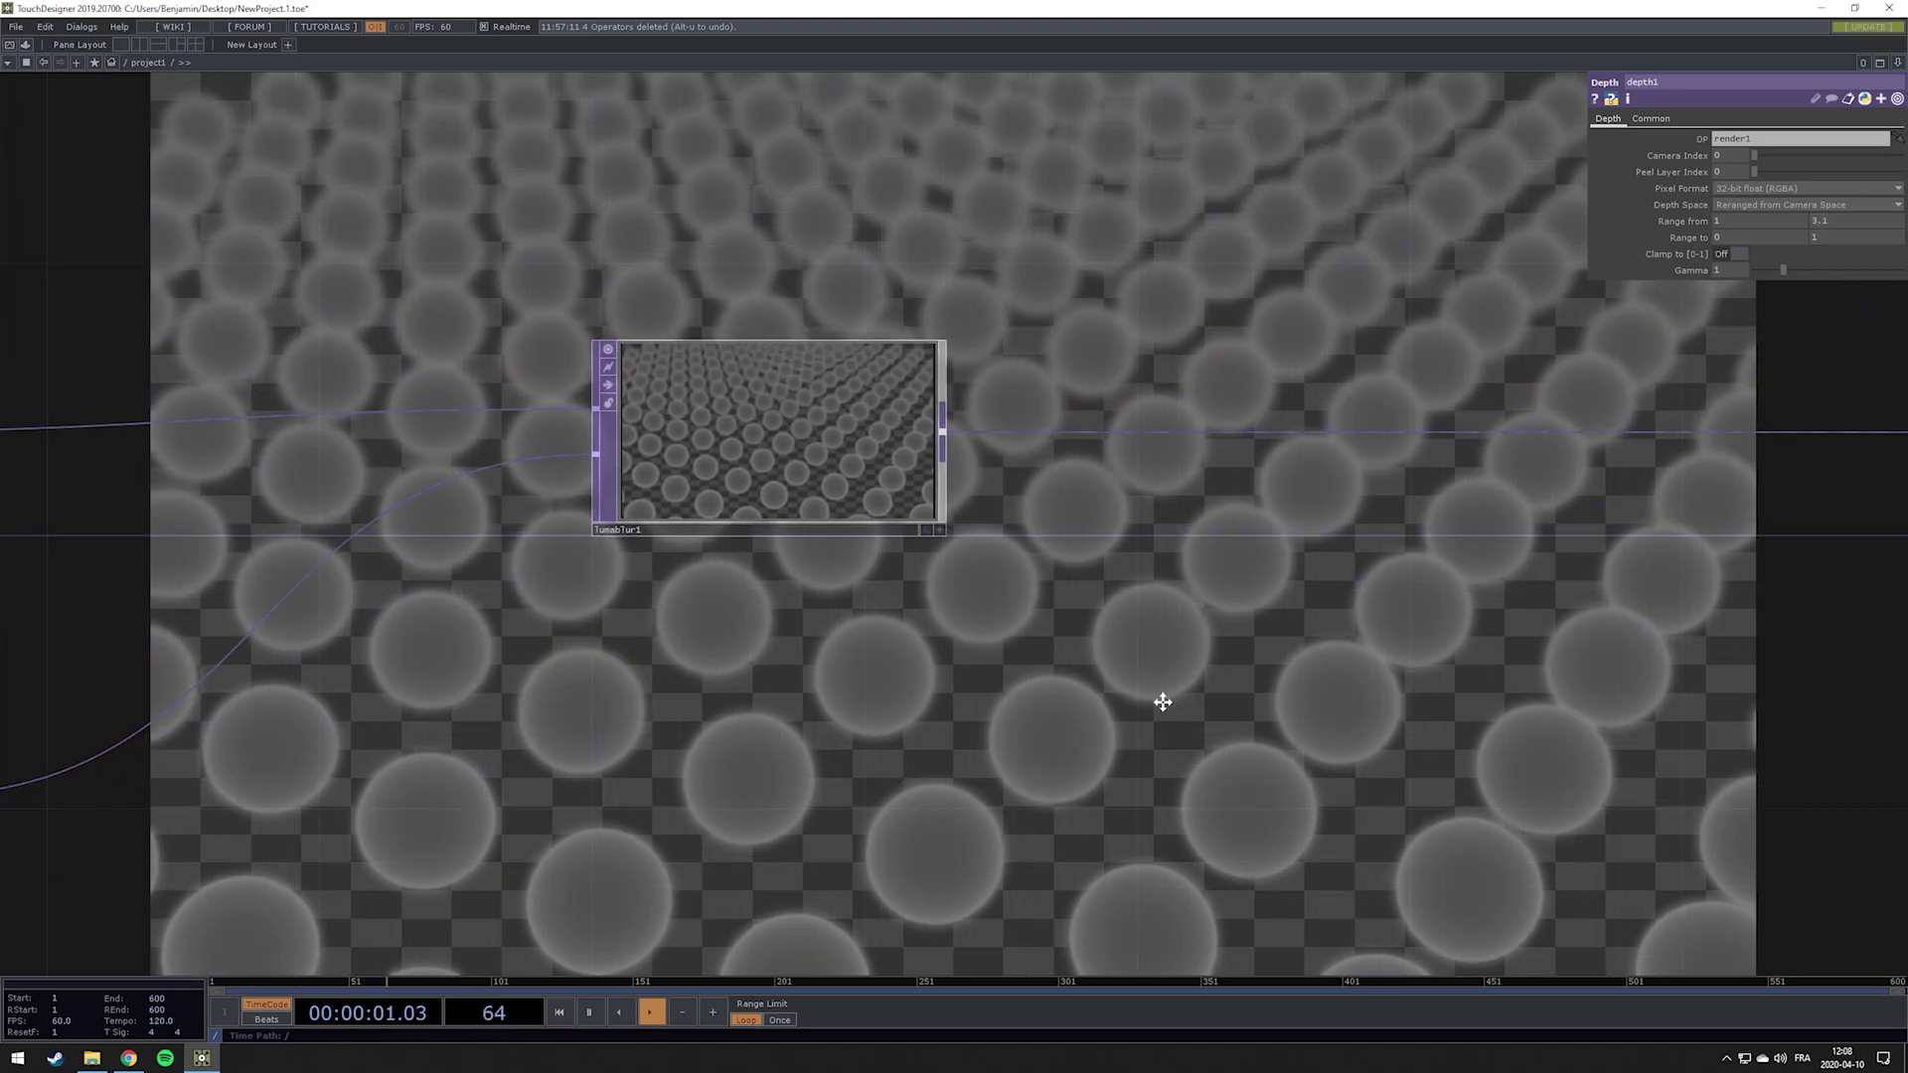
drag(1175, 683, 1075, 797)
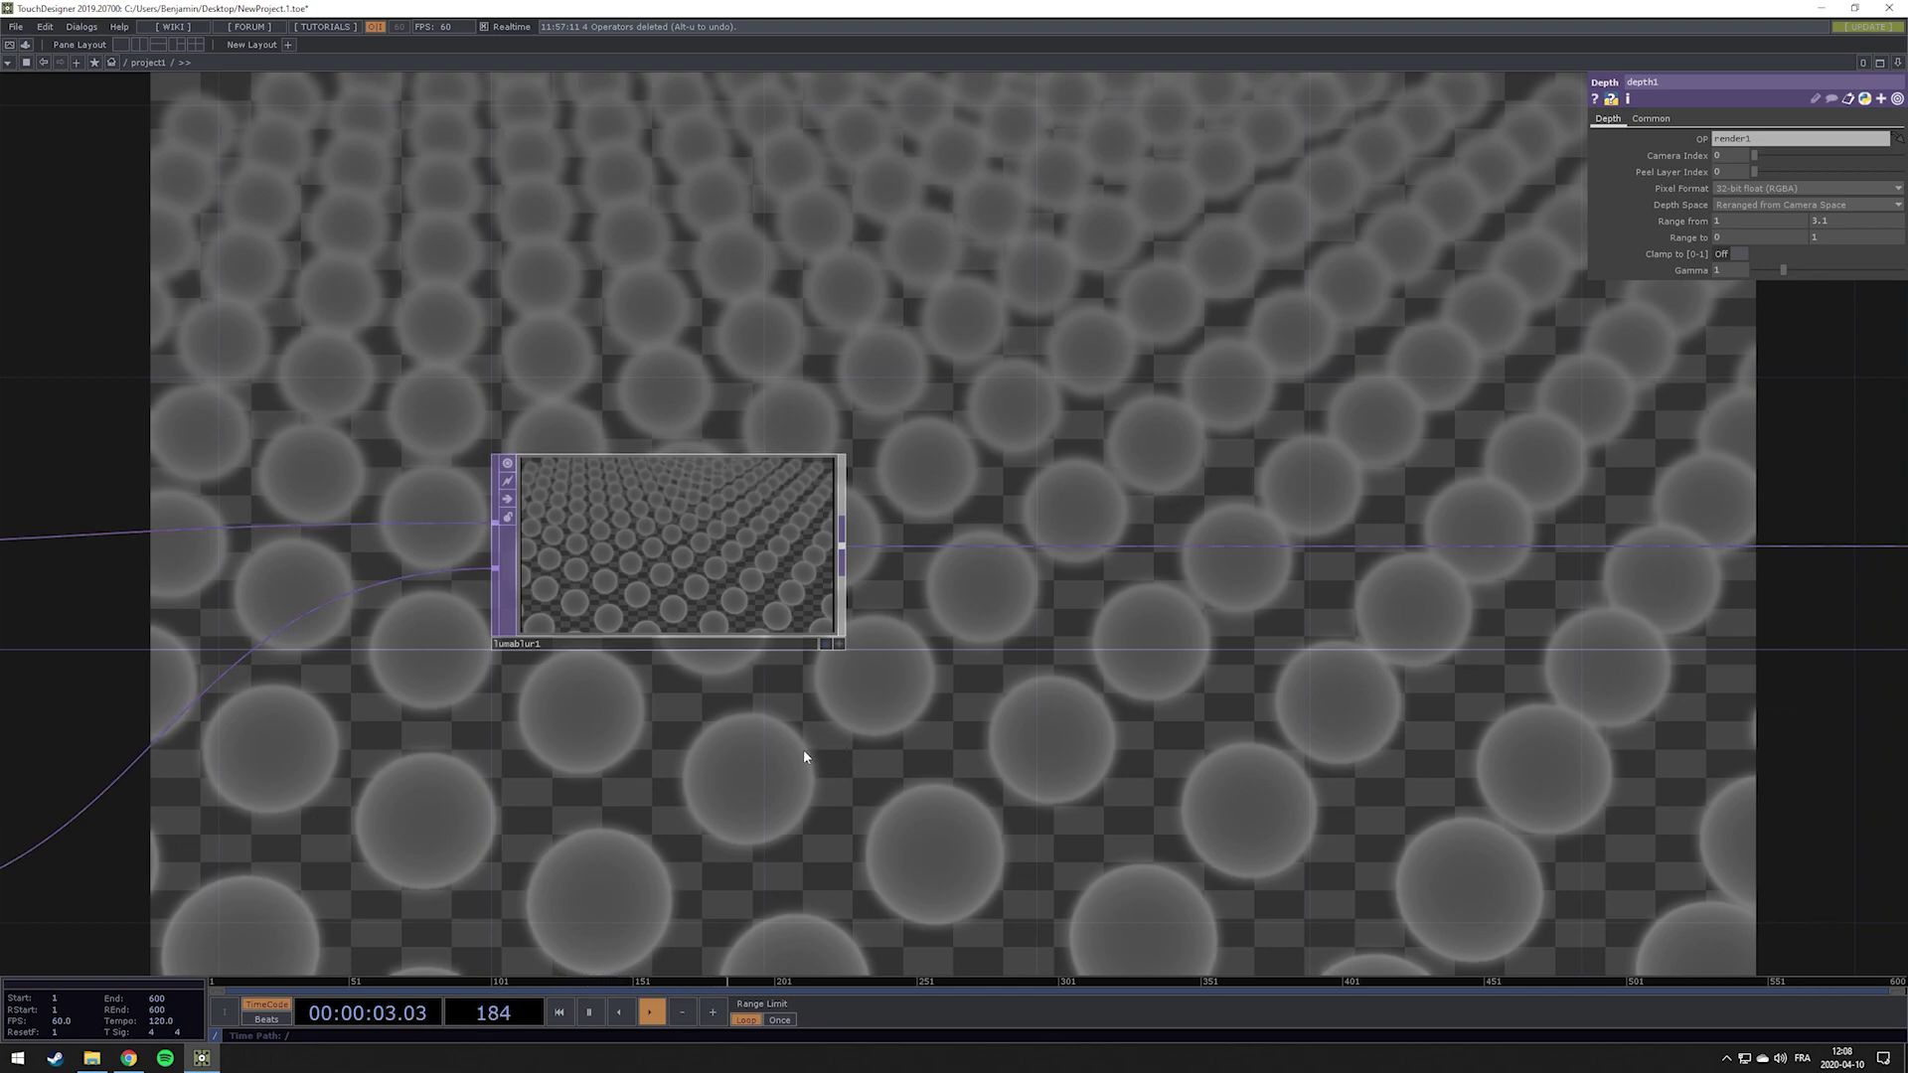
drag(805, 758, 1191, 720)
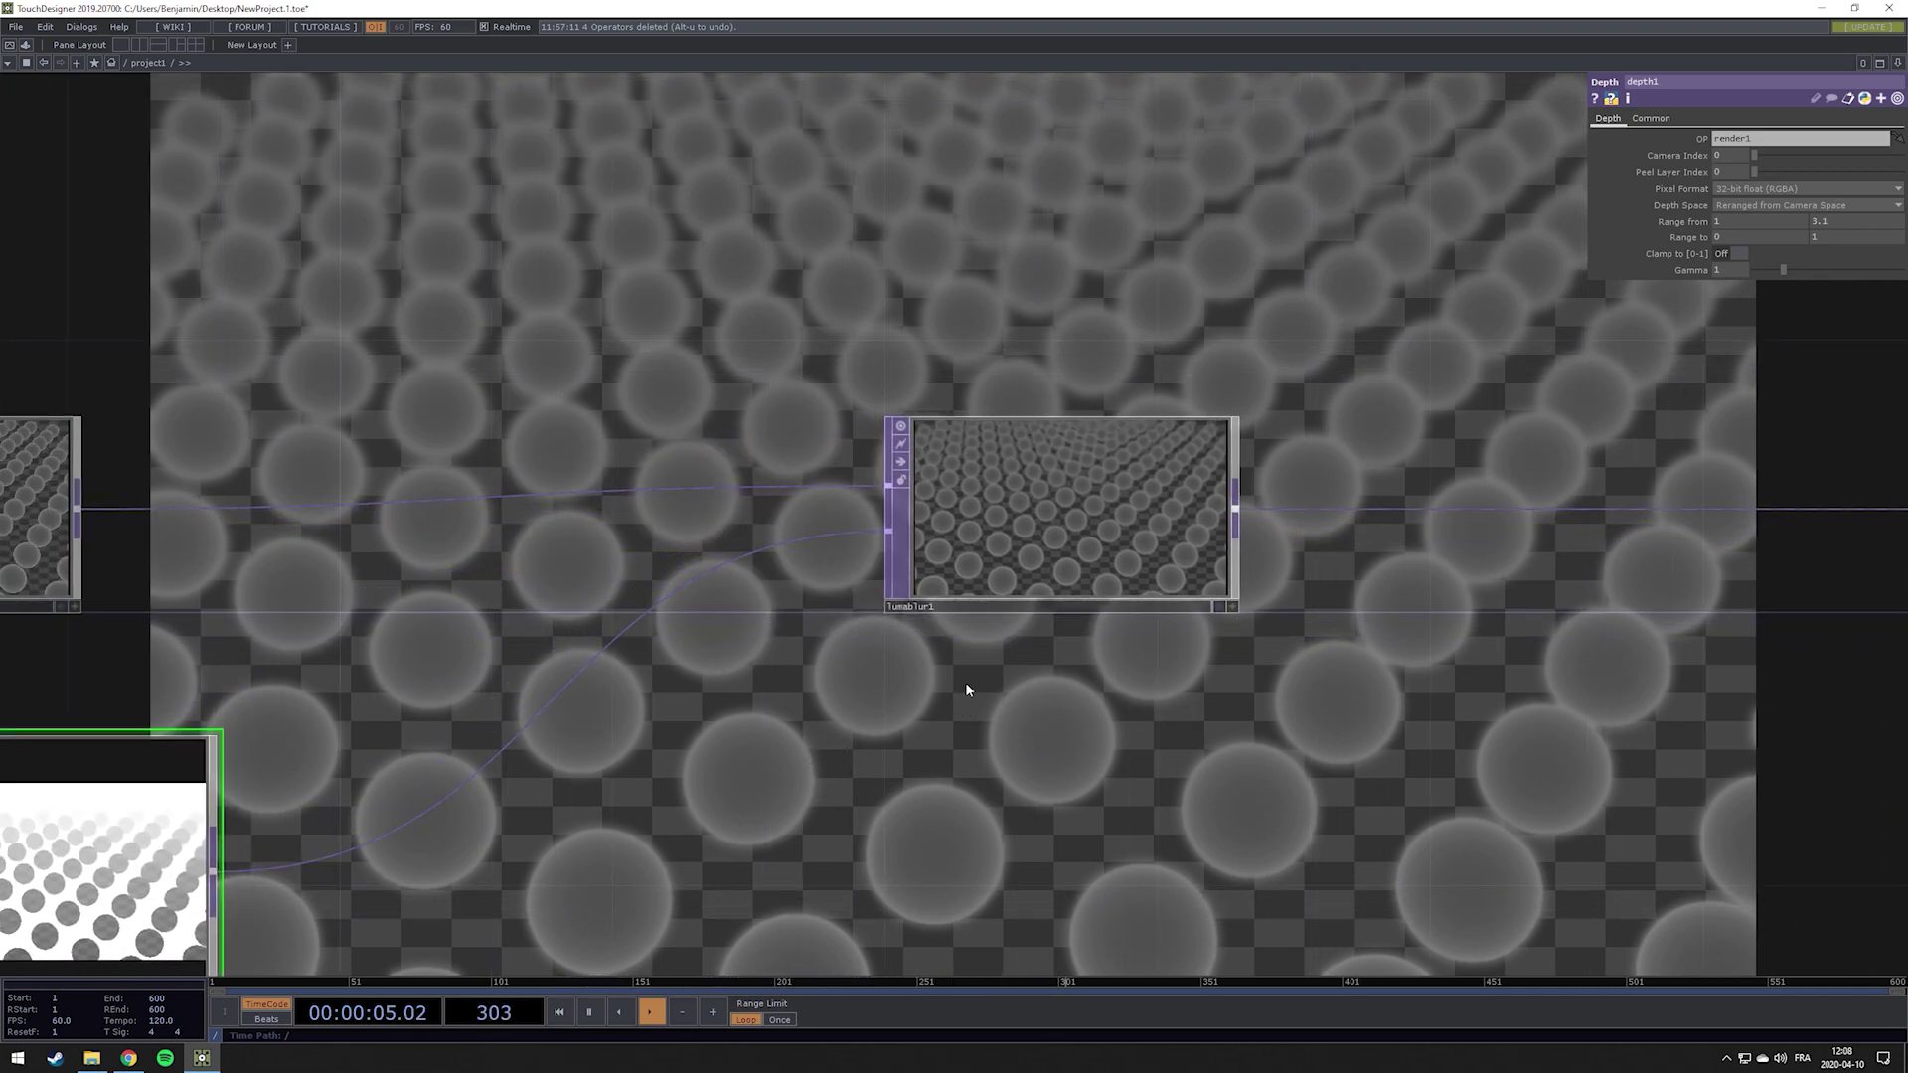
drag(1257, 767, 887, 647)
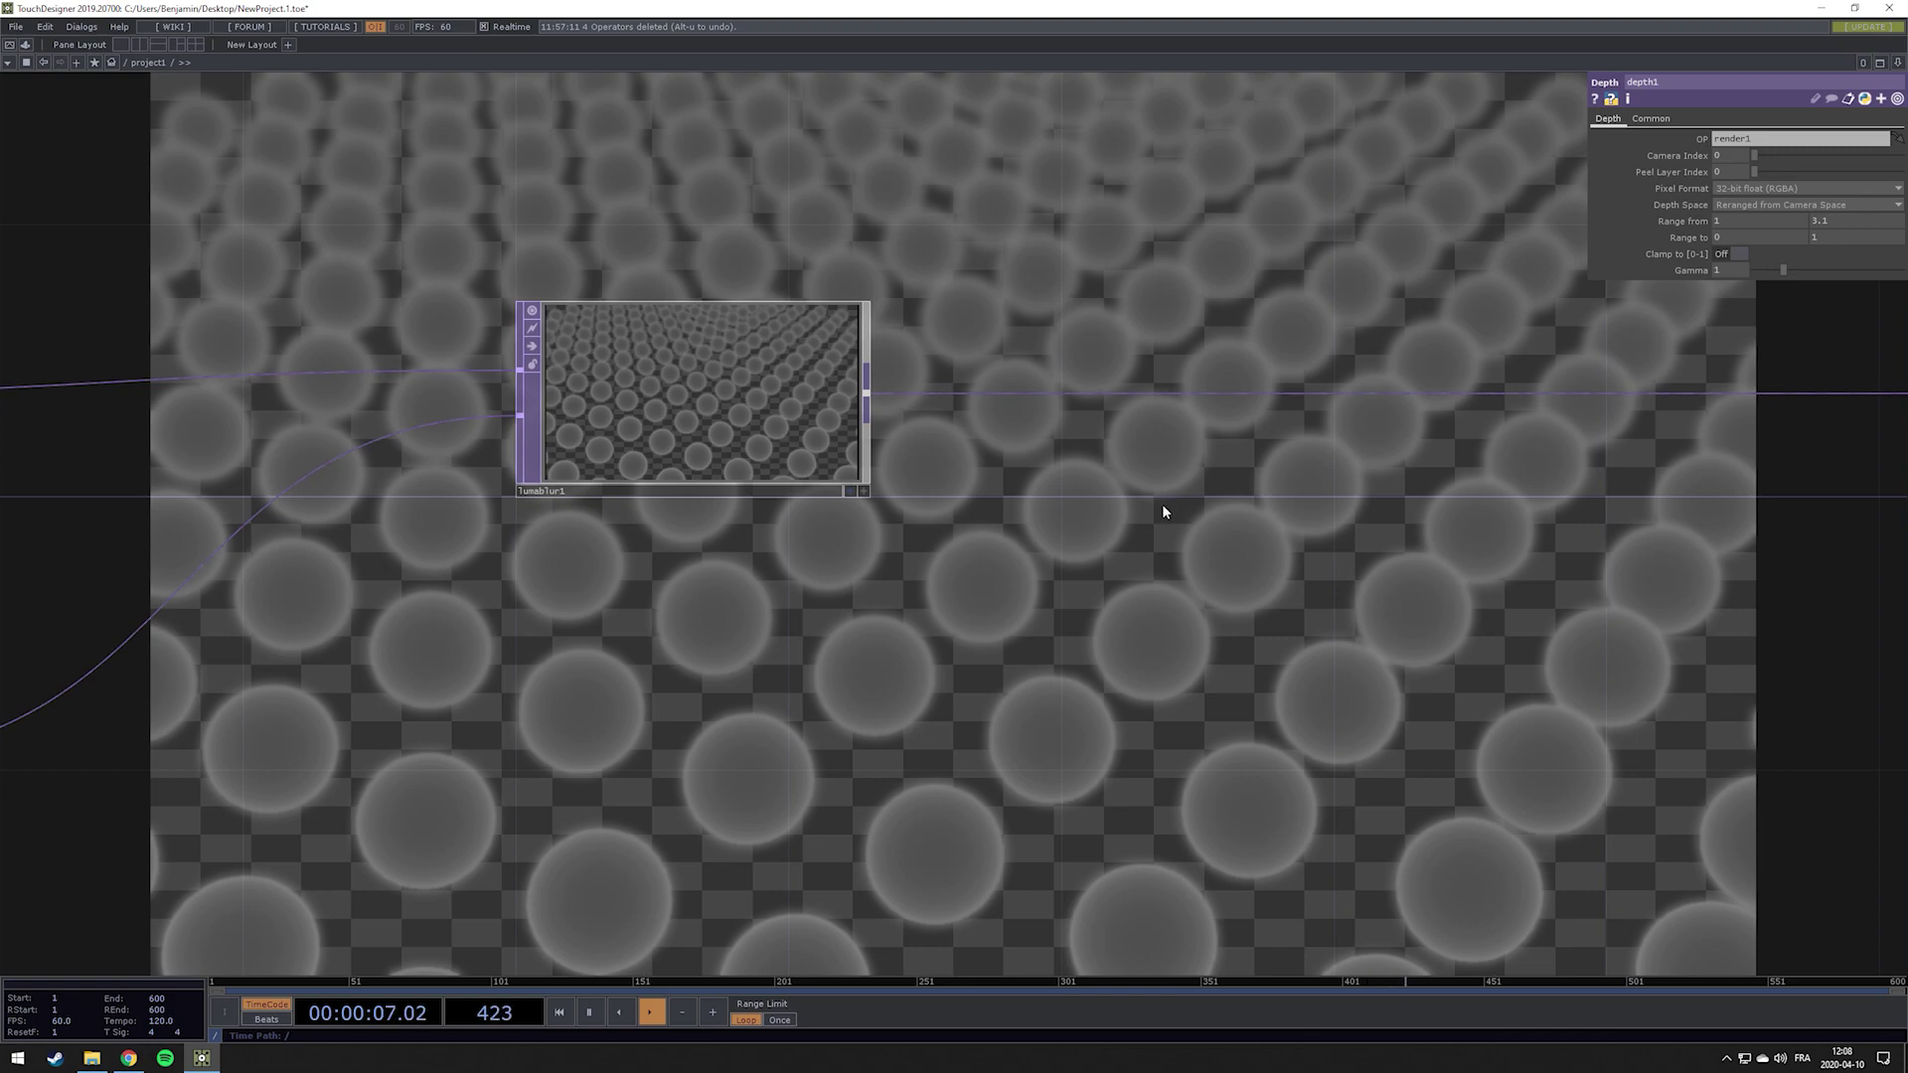
drag(1006, 569, 1687, 451)
Reorient the cam1 camera to a low viewpoint looking across the sphere grid toward the horizon
scroll(792, 702, down, 4)
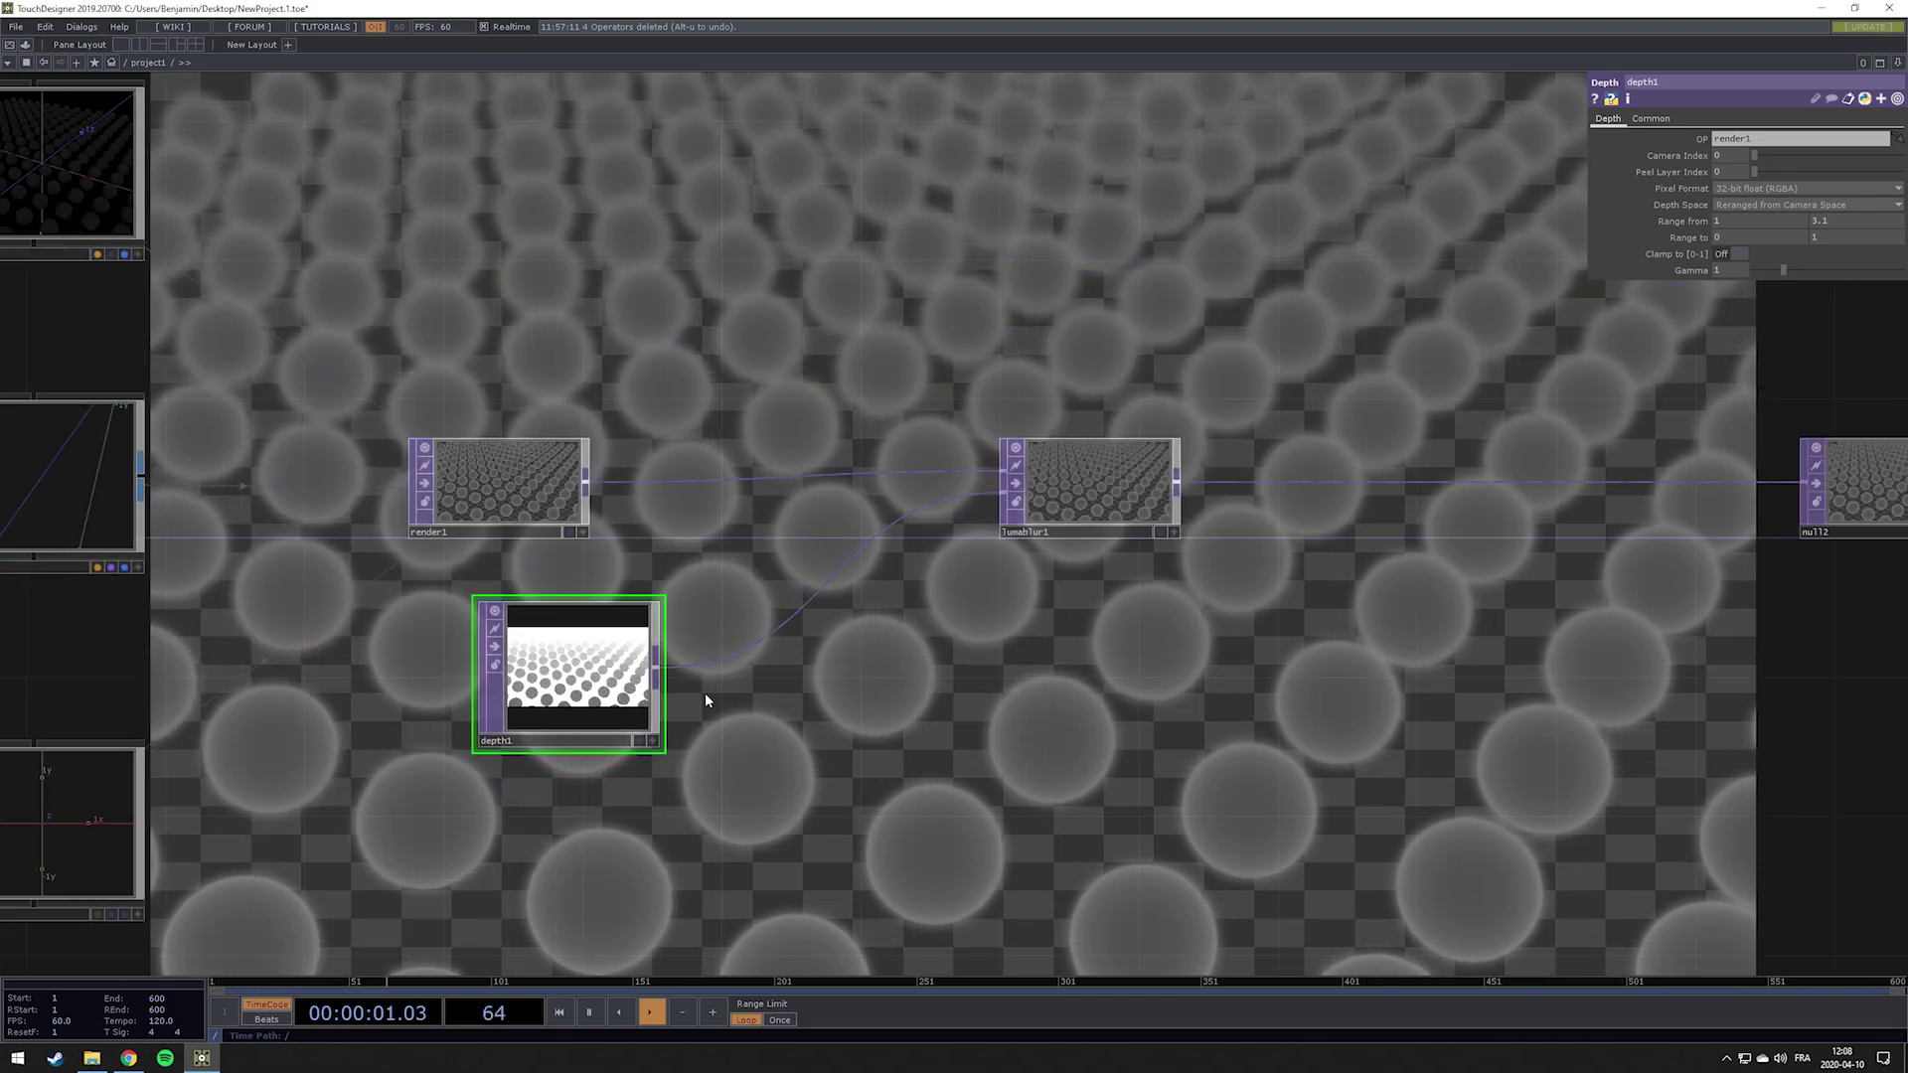
scroll(714, 702, up, 3)
drag(850, 709, 1333, 670)
drag(667, 520, 624, 733)
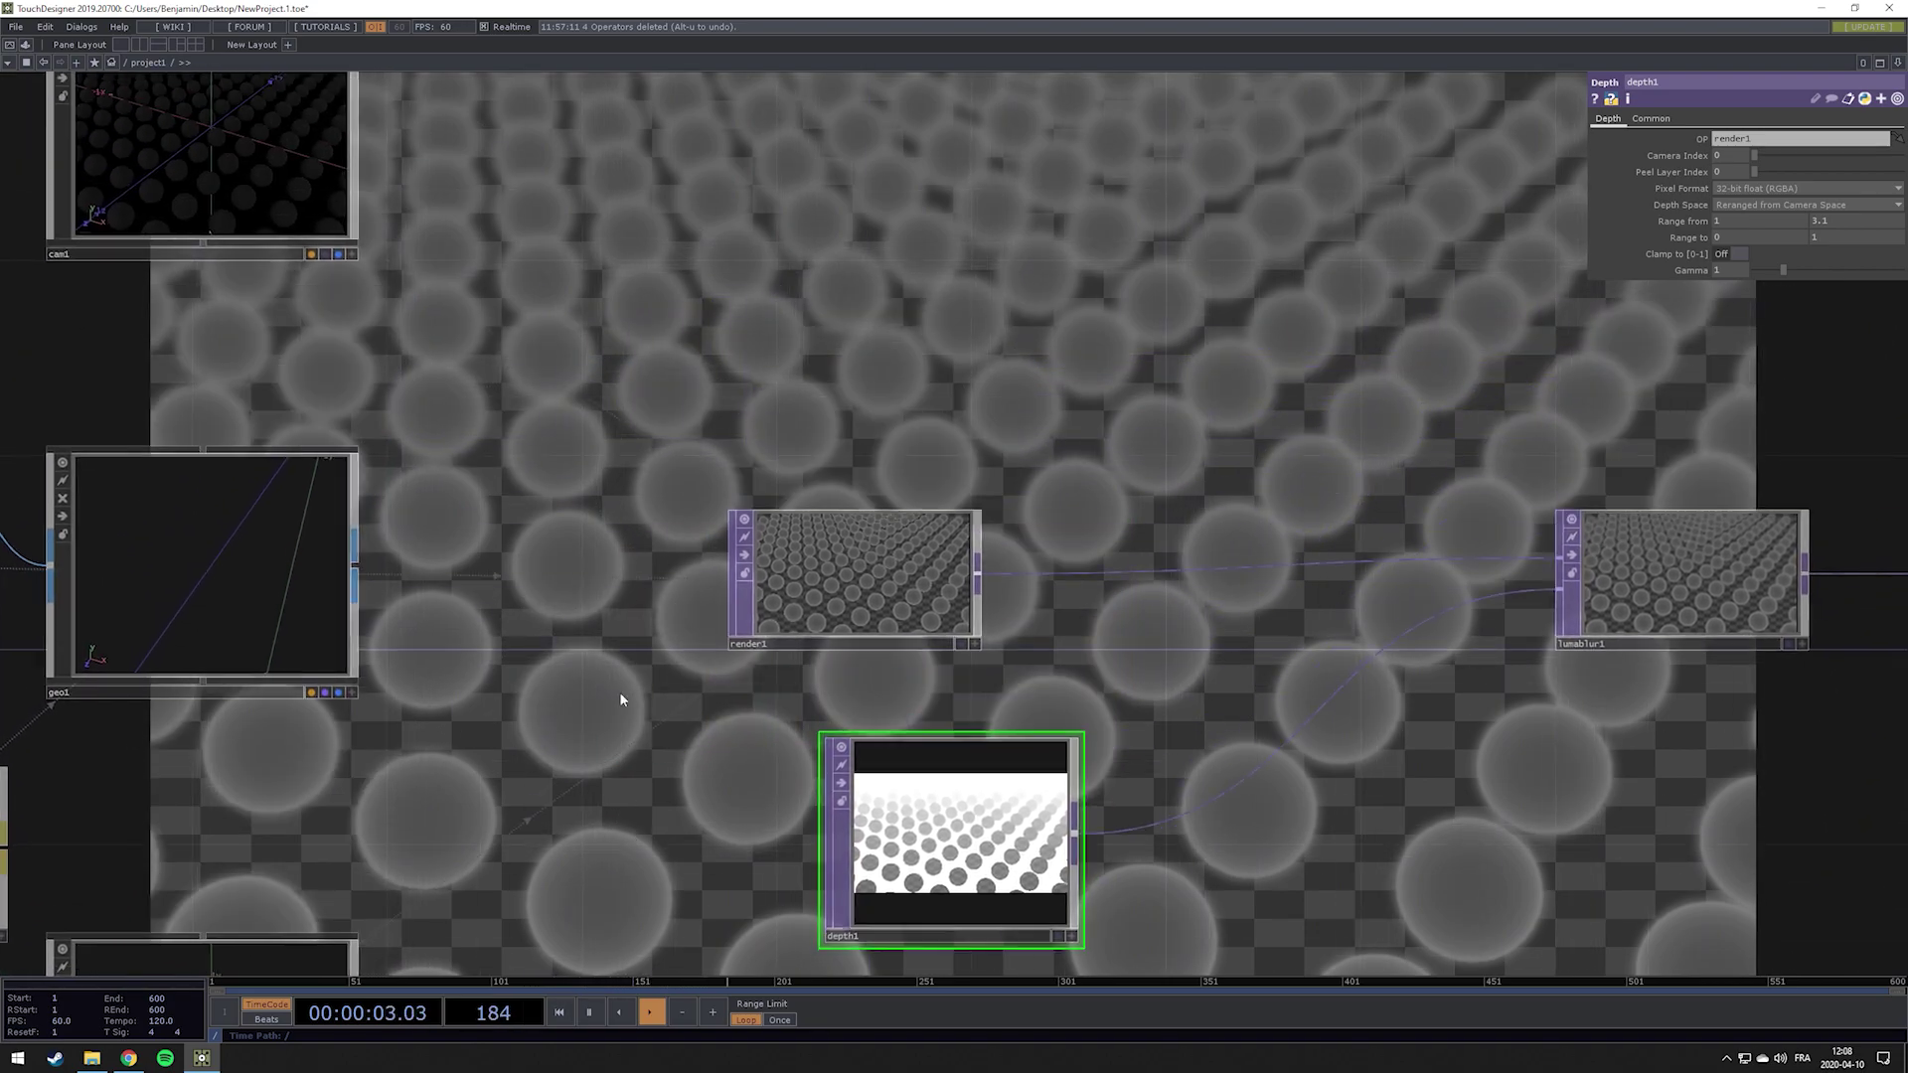
click(310, 362)
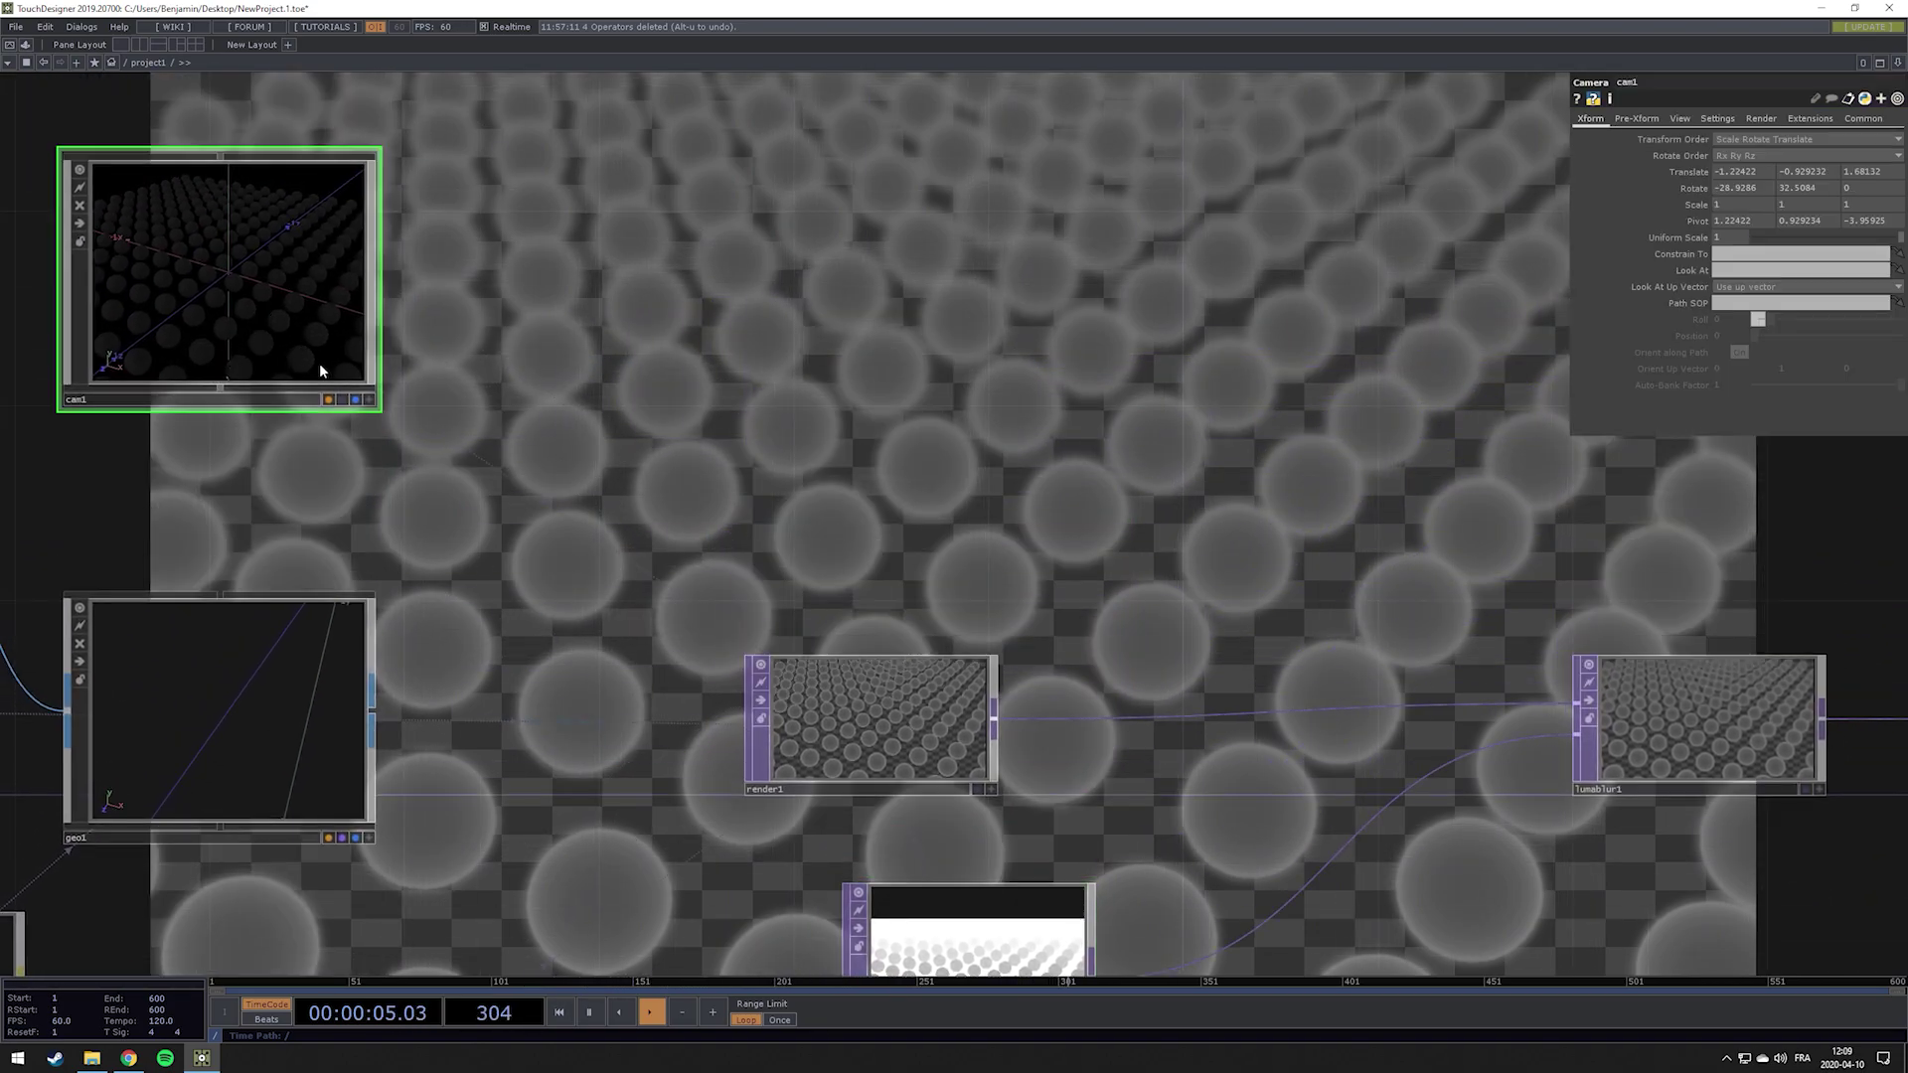
key(a)
drag(315, 342, 316, 335)
scroll(1122, 497, down, 2)
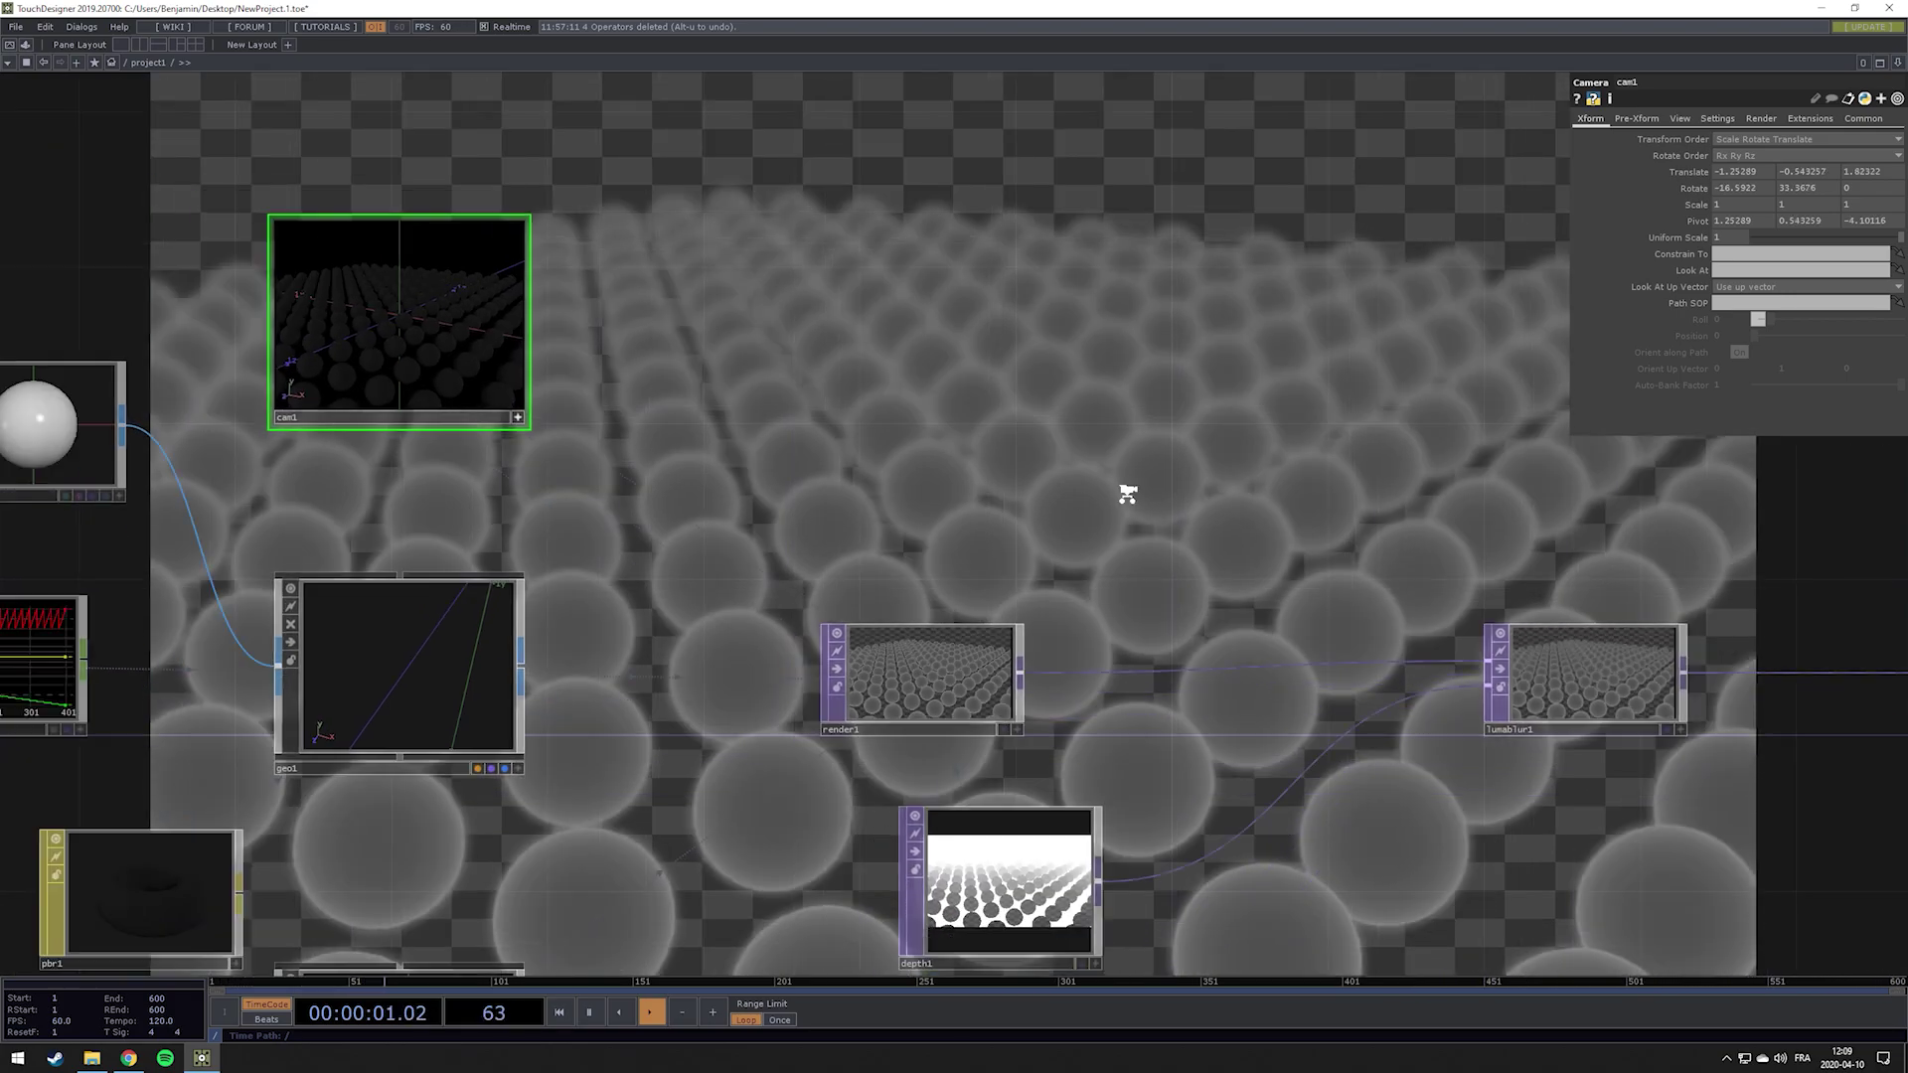
scroll(1124, 494, up, 2)
mouse_move(259, 324)
mouse_down()
mouse_move(274, 320)
mouse_move(249, 328)
mouse_up()
scroll(250, 328, down, 2)
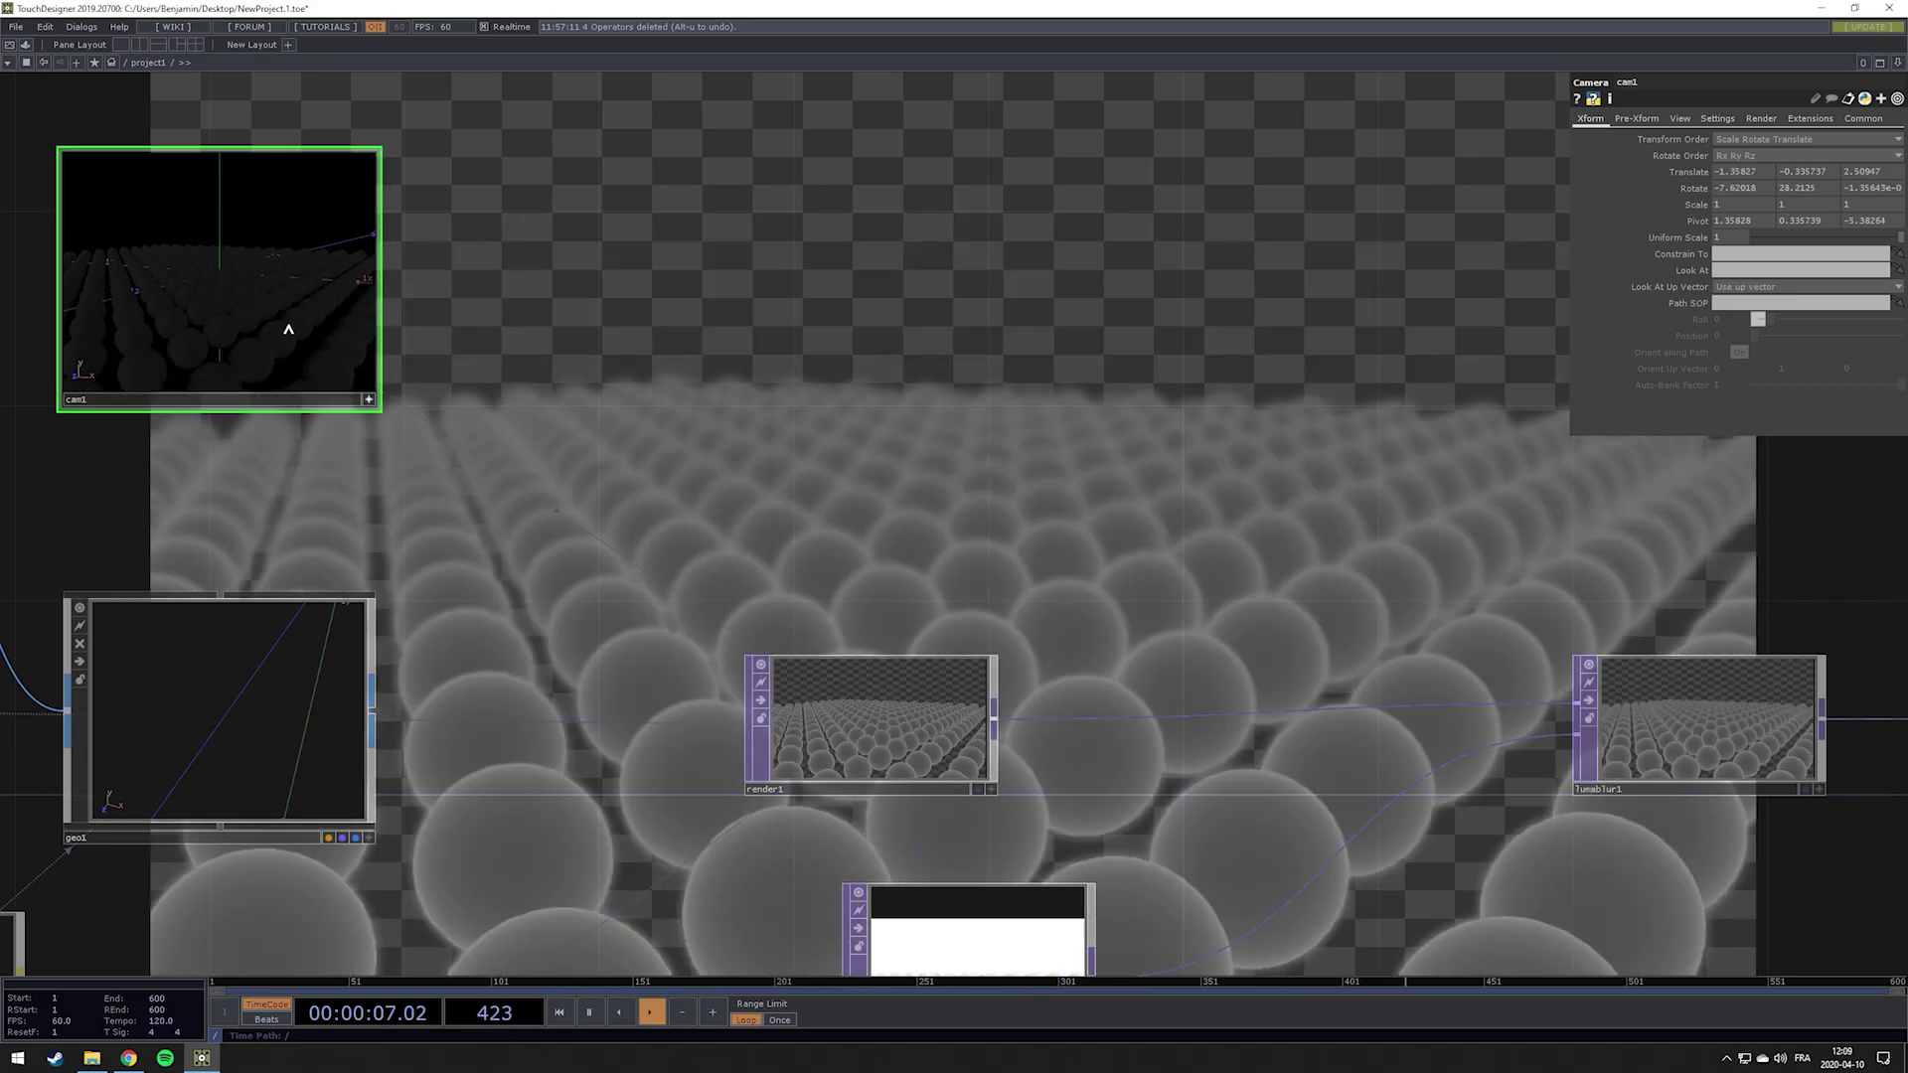
drag(1148, 515, 702, 346)
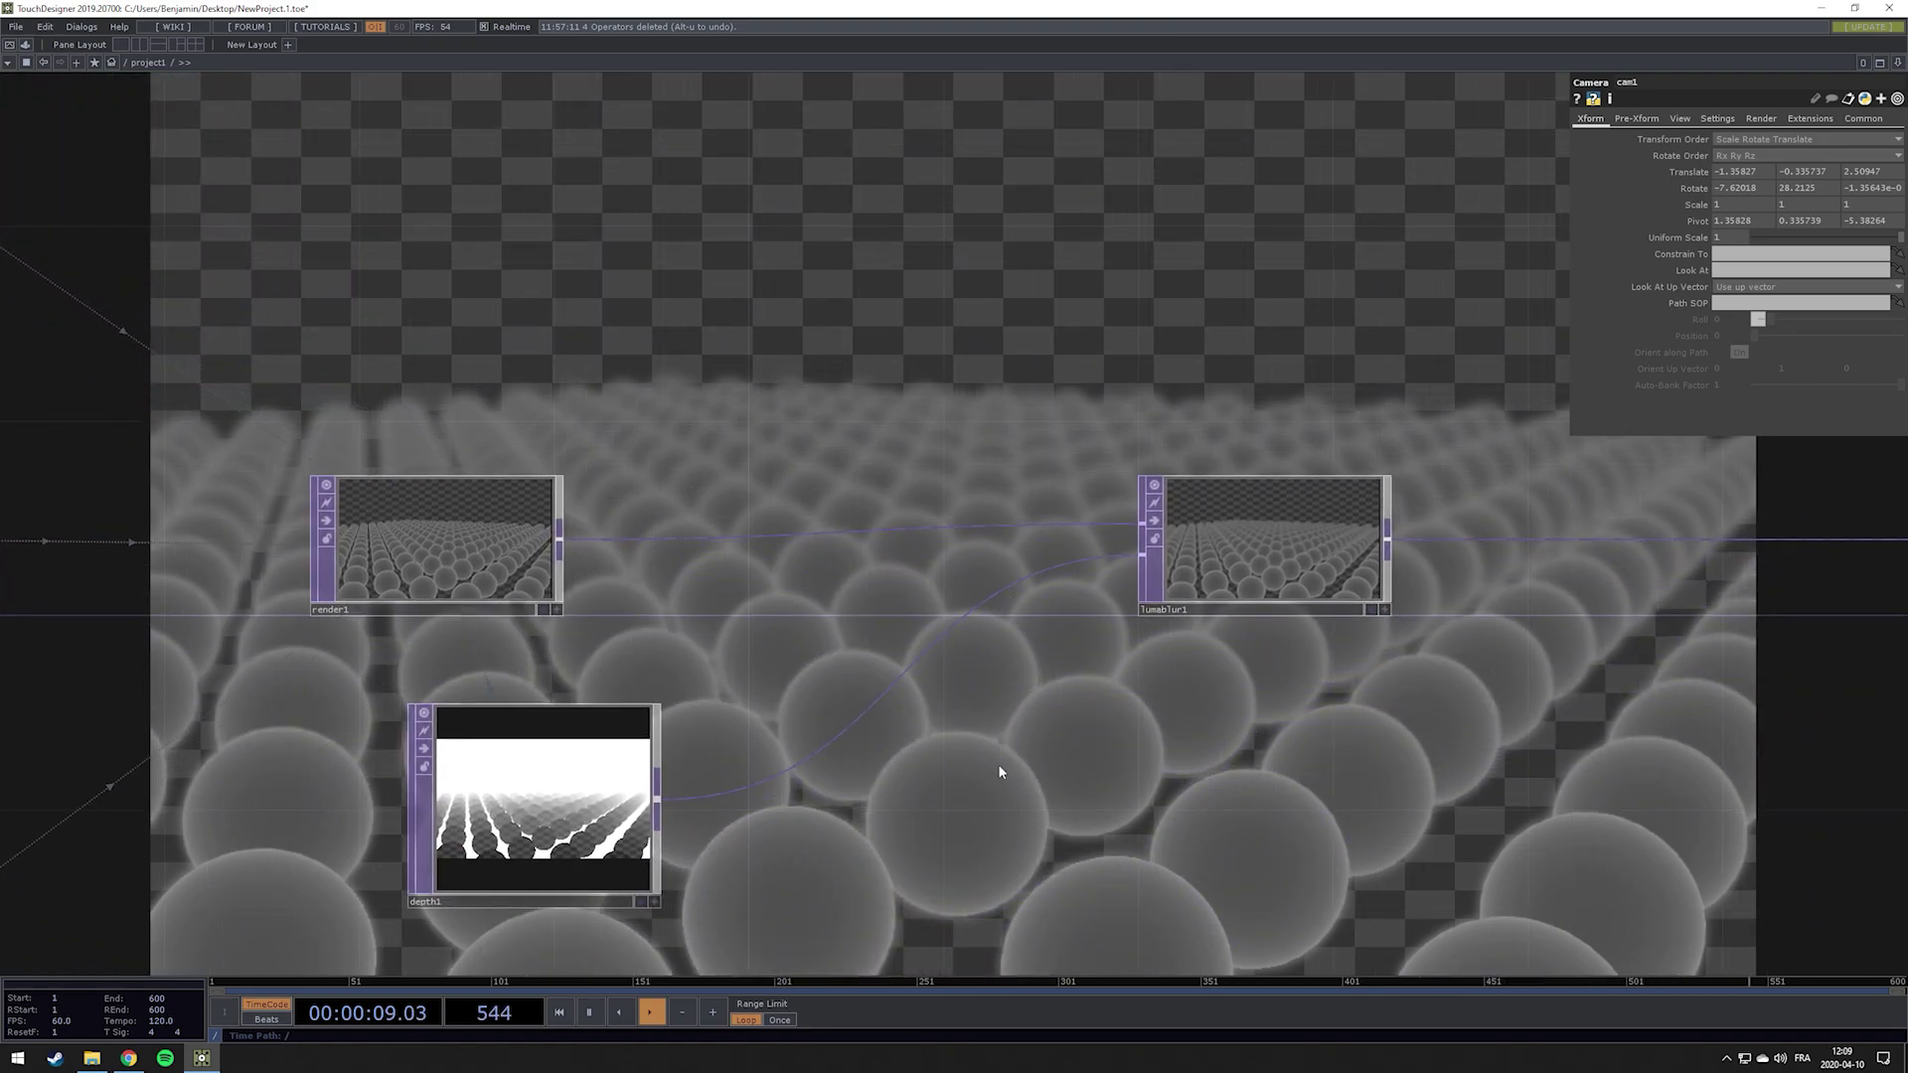
drag(985, 767, 849, 728)
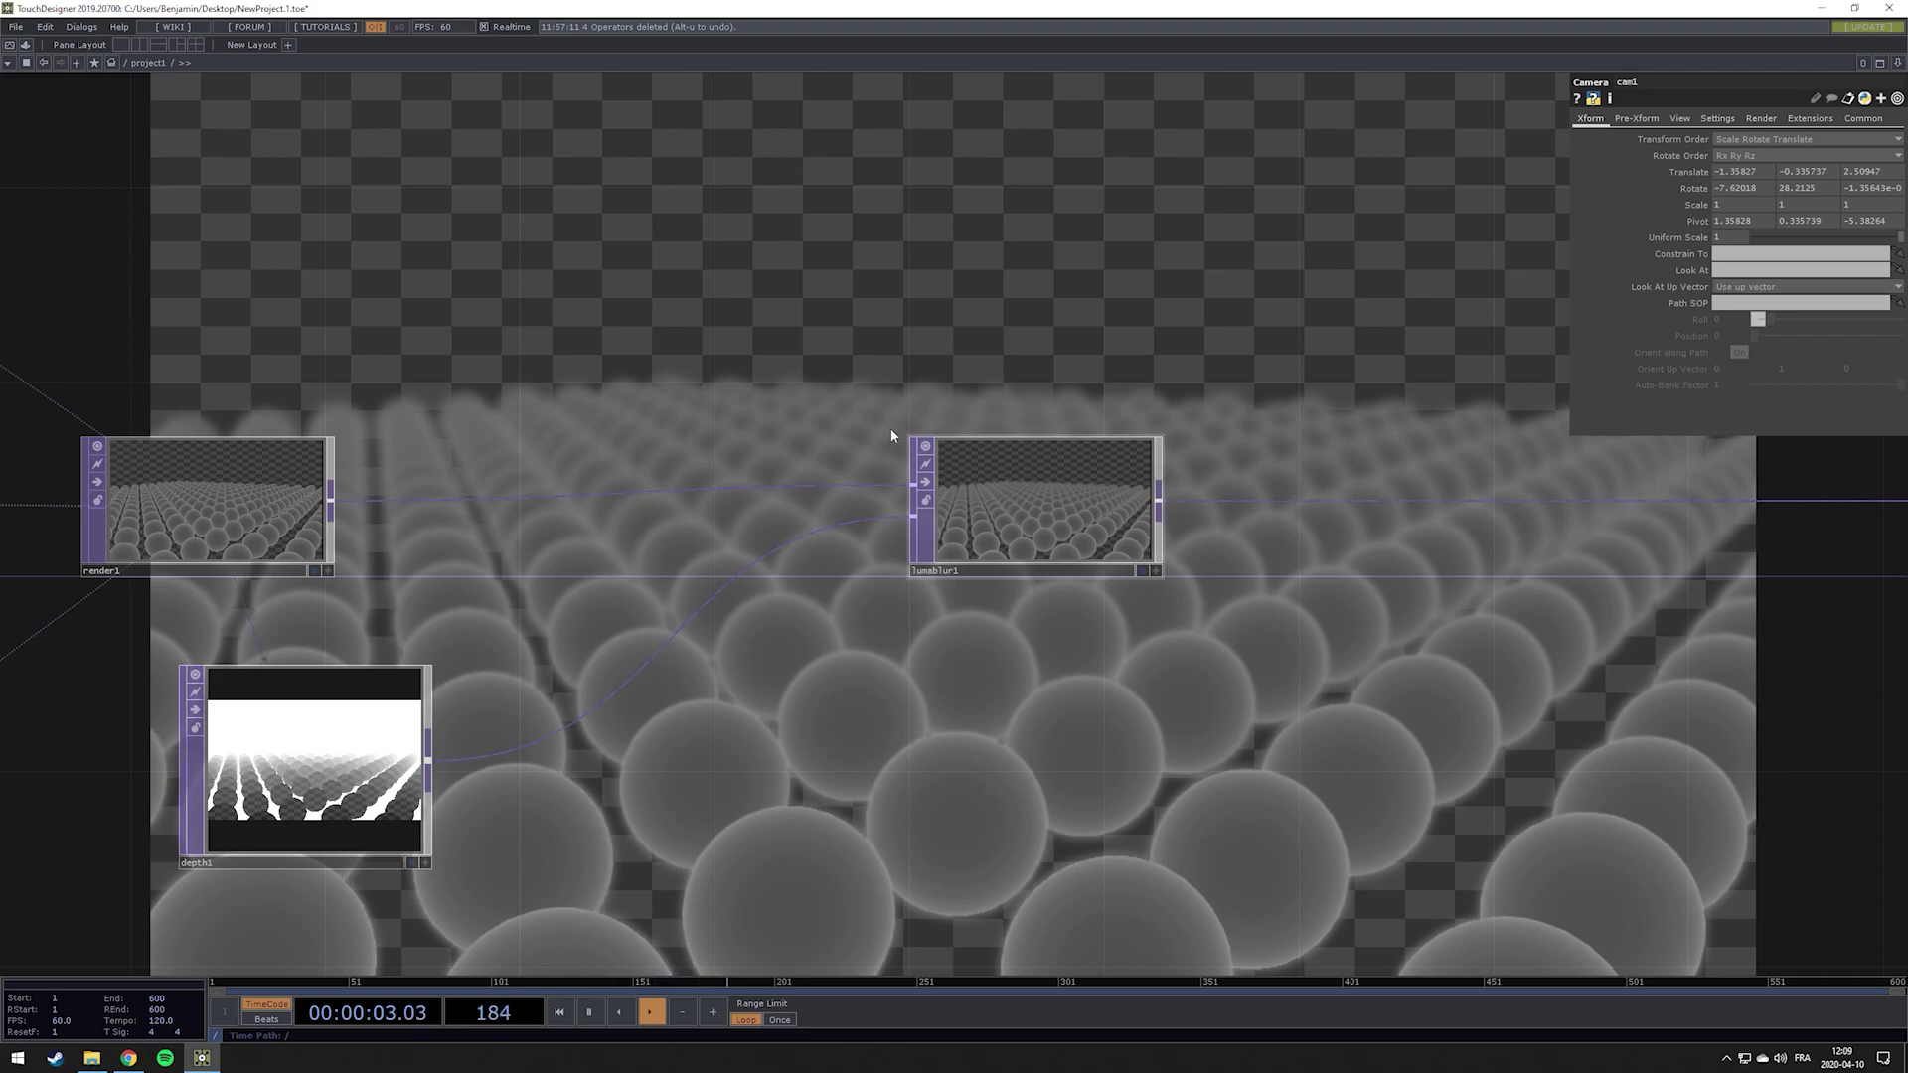
drag(661, 821, 926, 645)
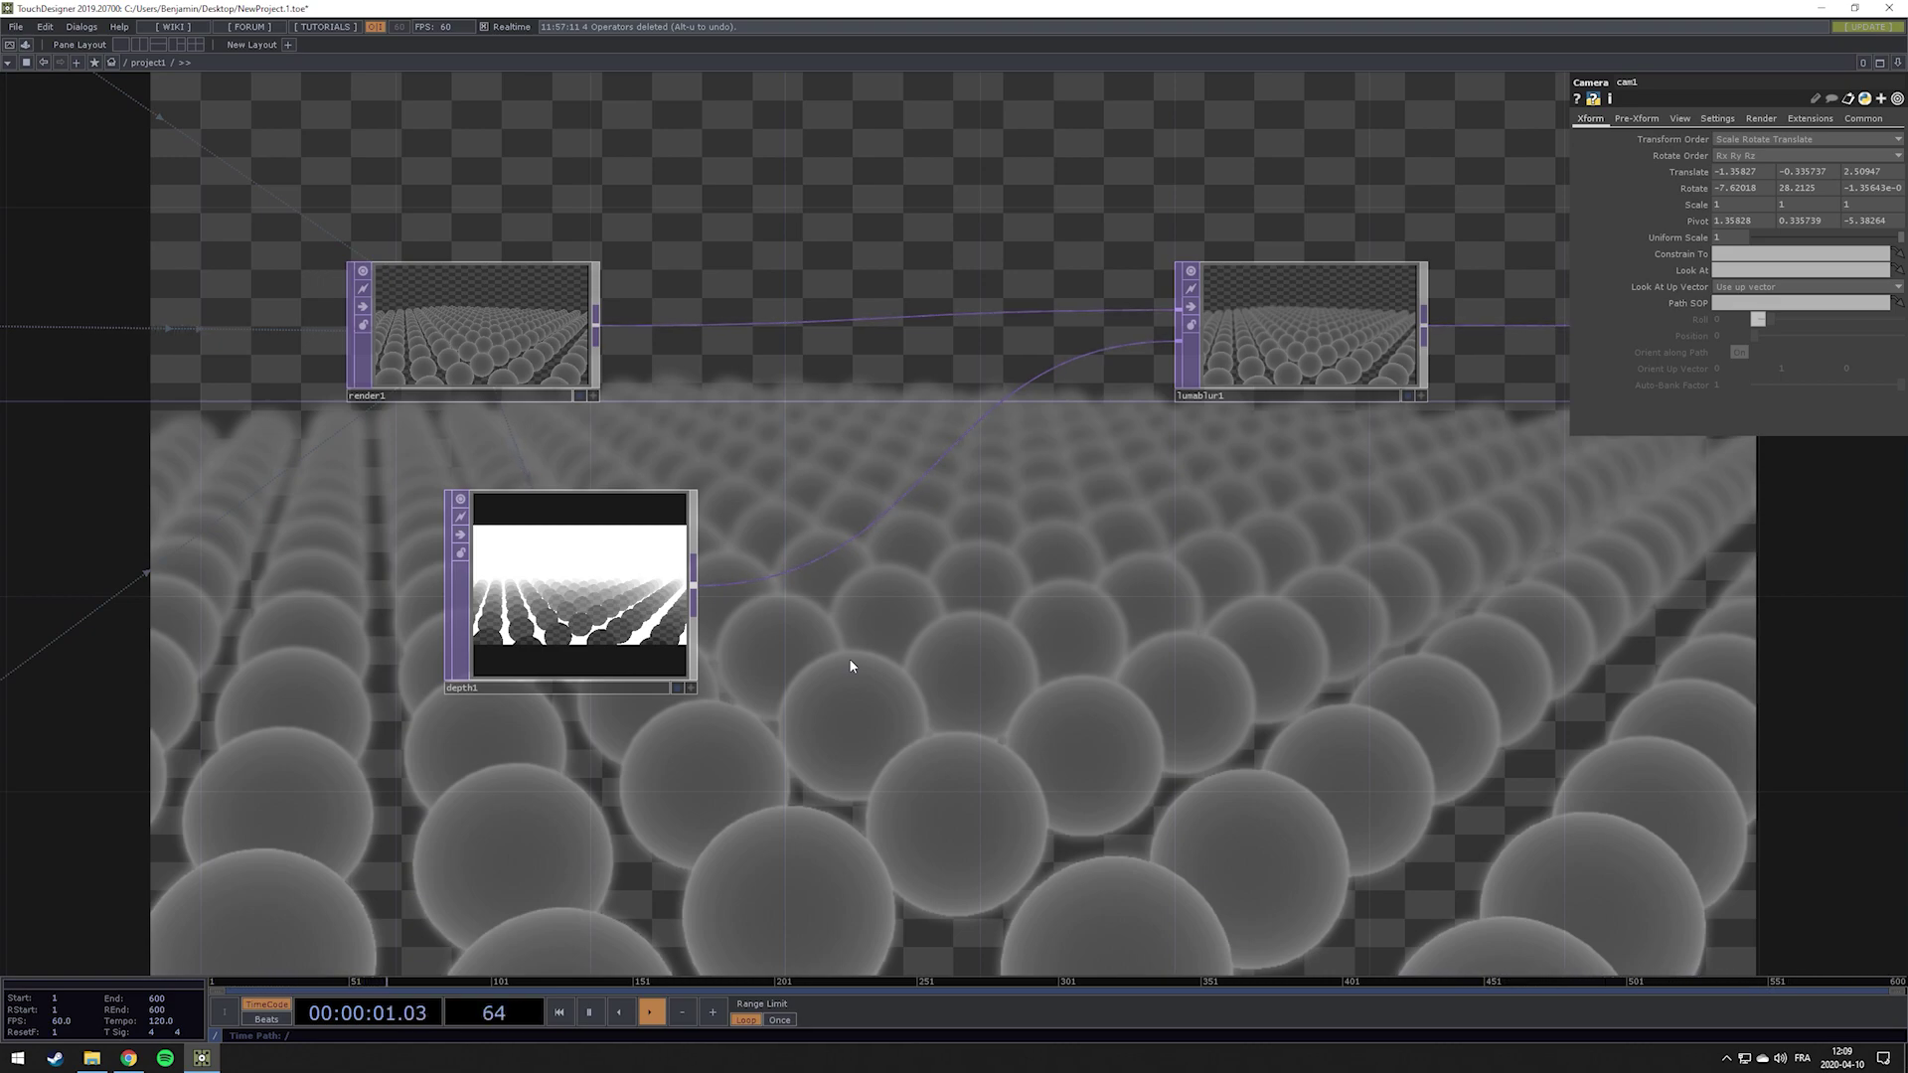
Add a Level TOP fed by depth1 and place it directly below the depth node
drag(957, 658, 779, 551)
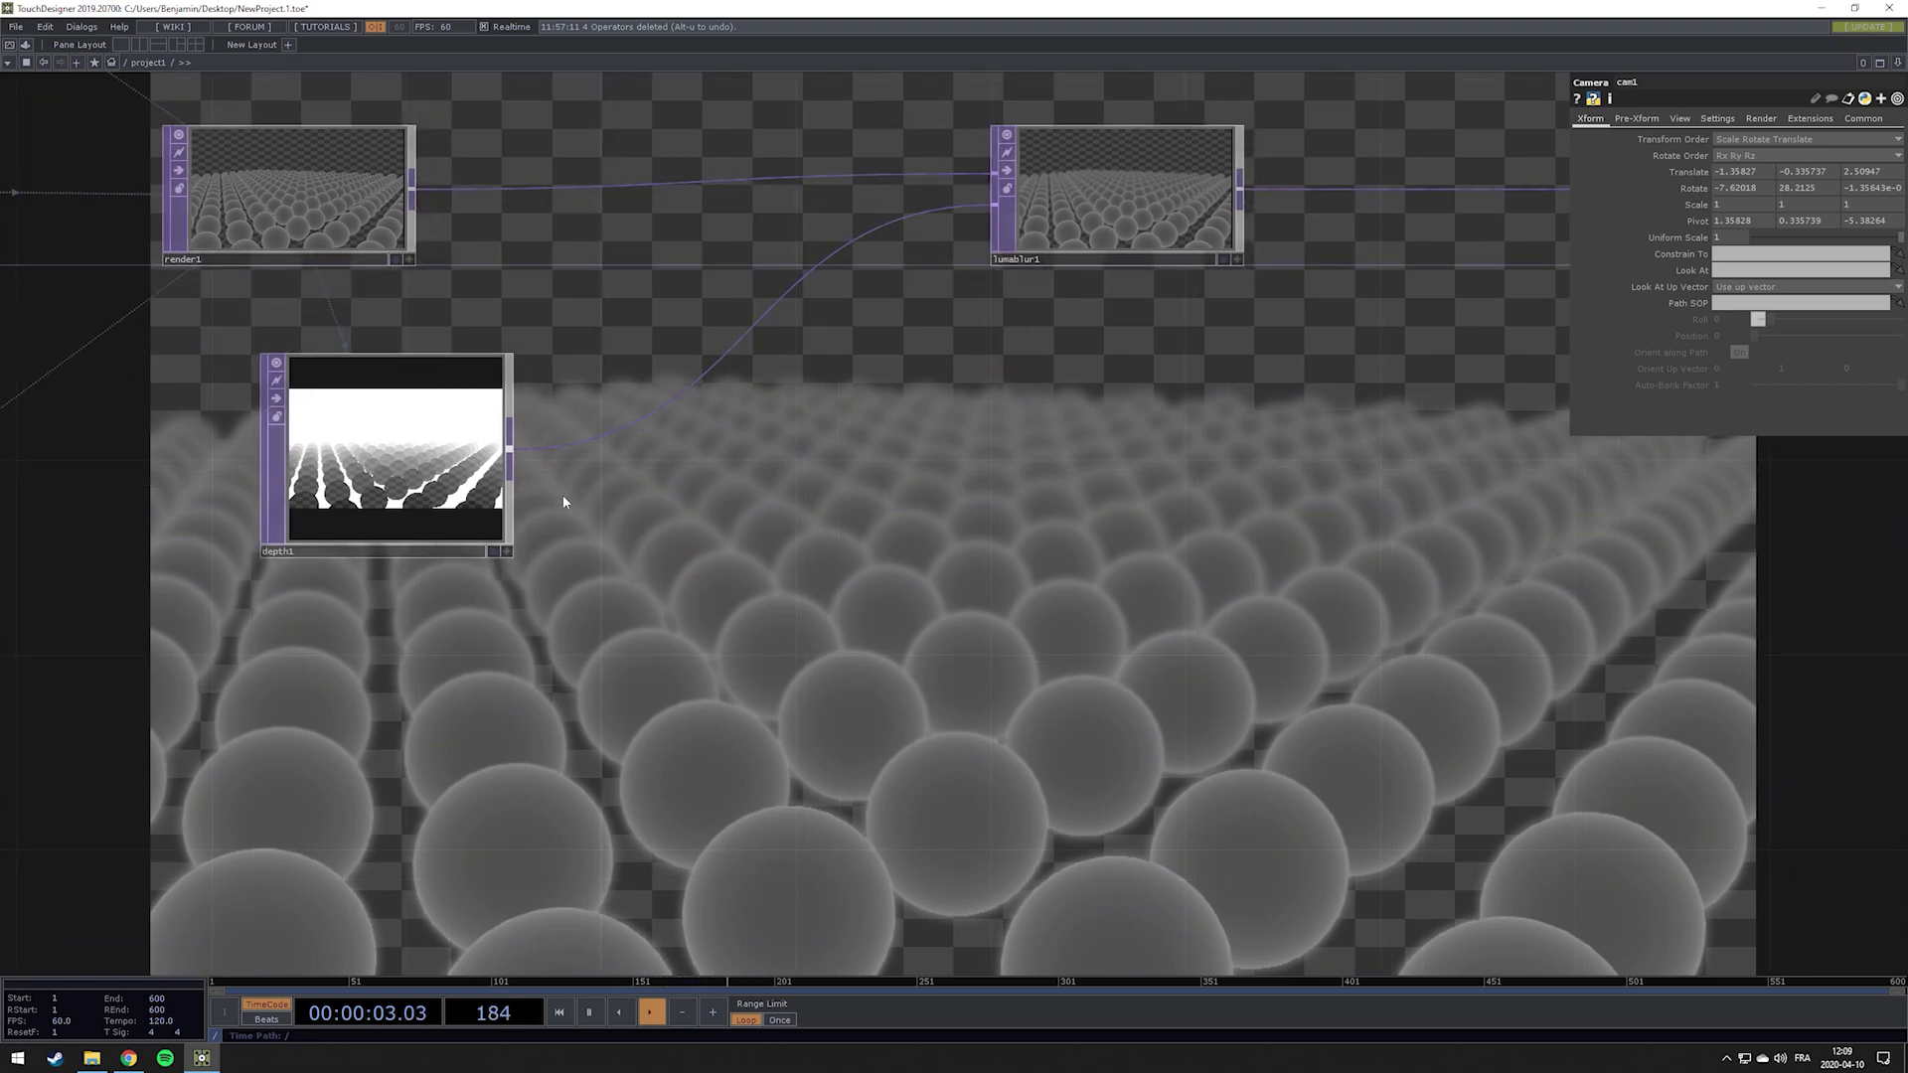
right_click(510, 451)
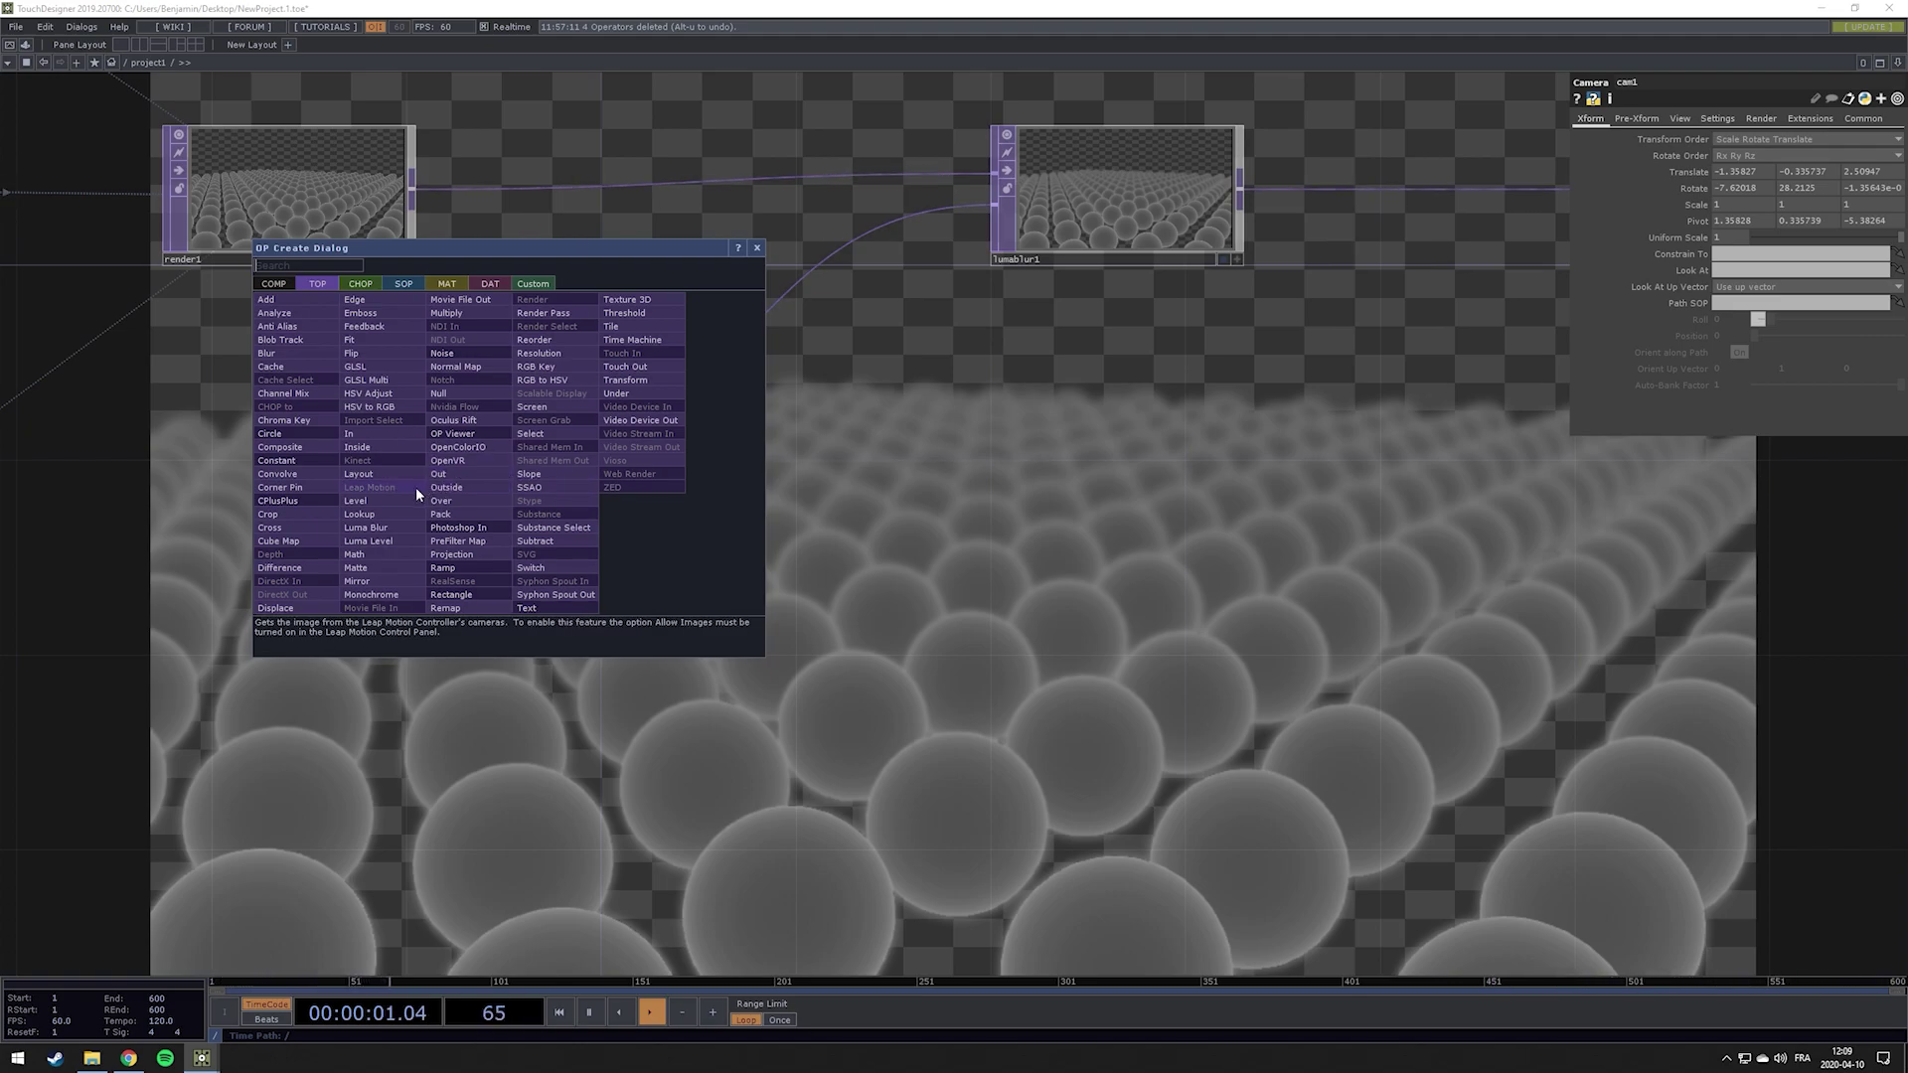
click(270, 555)
click(509, 449)
click(385, 732)
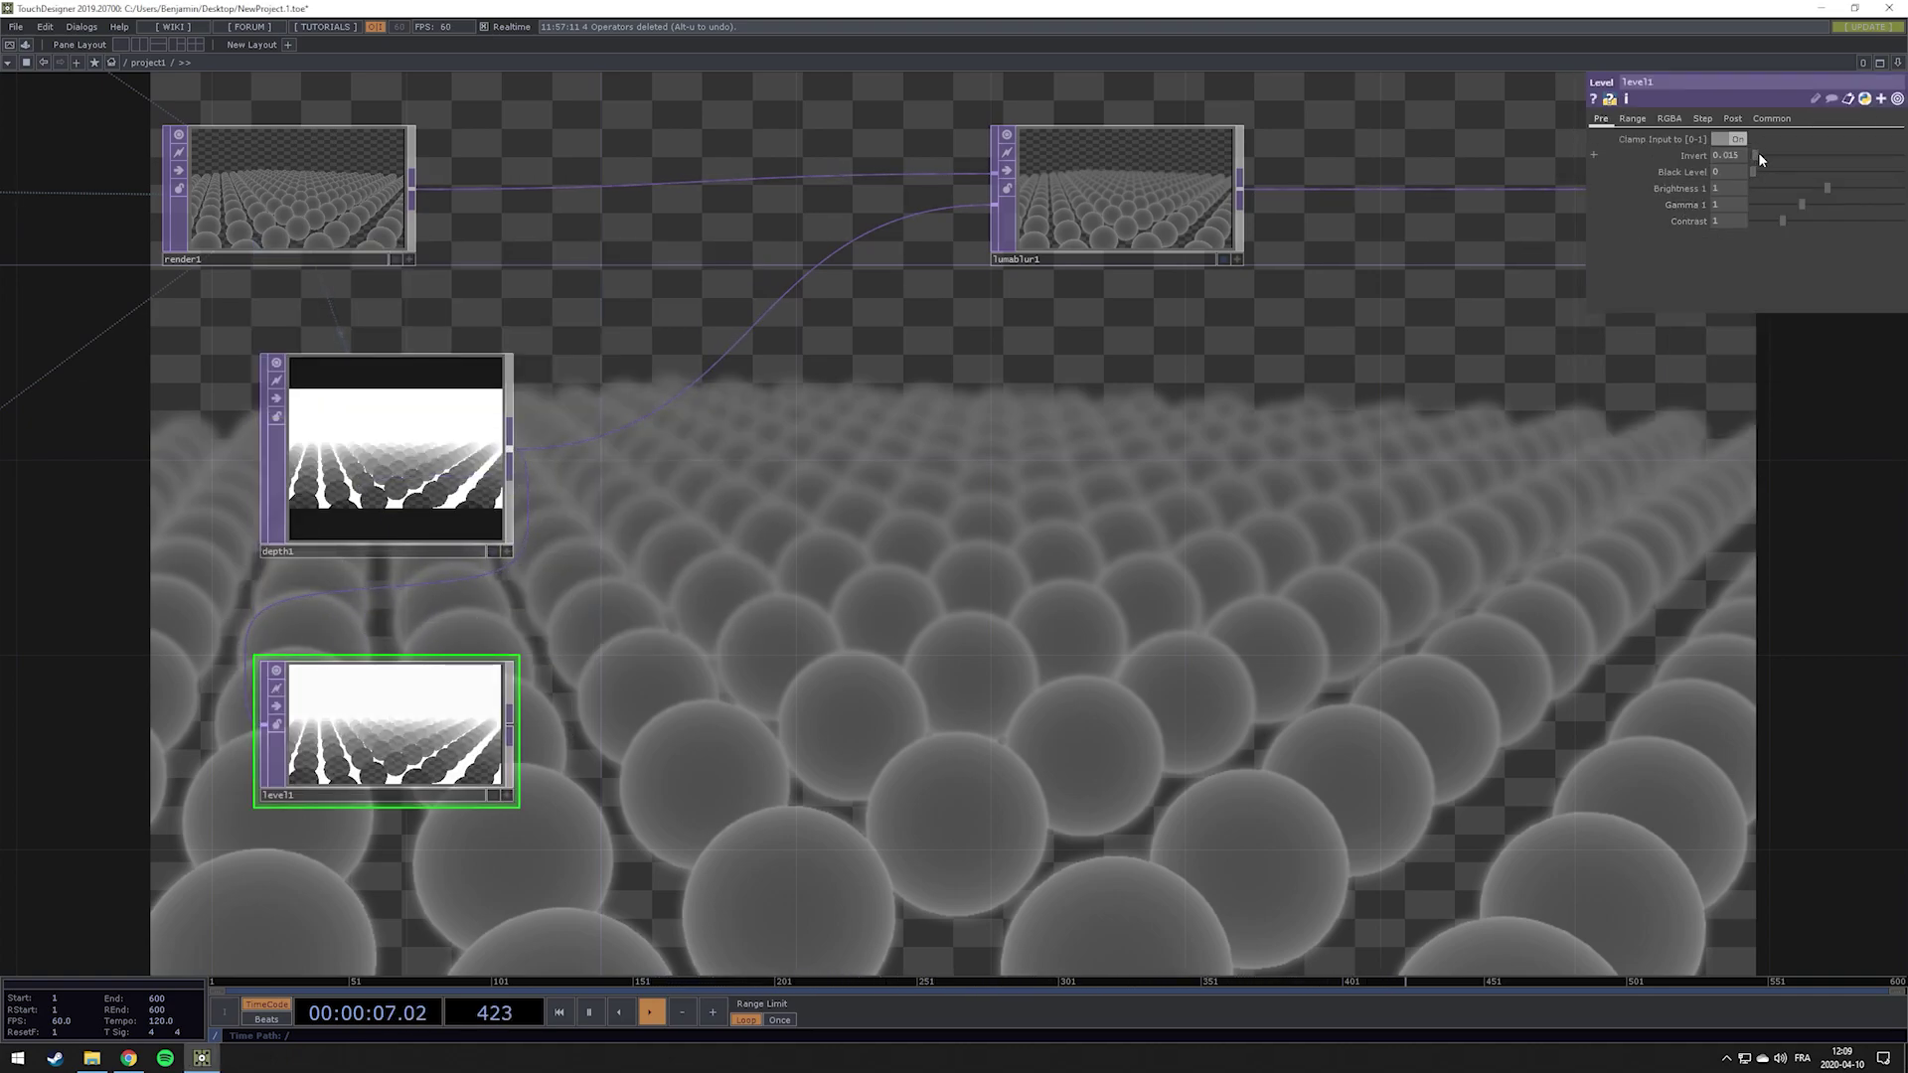
Set the Level TOP's Invert to 1 and connect it to the Luma Blur's second input in place of depth1
drag(1756, 151, 1900, 155)
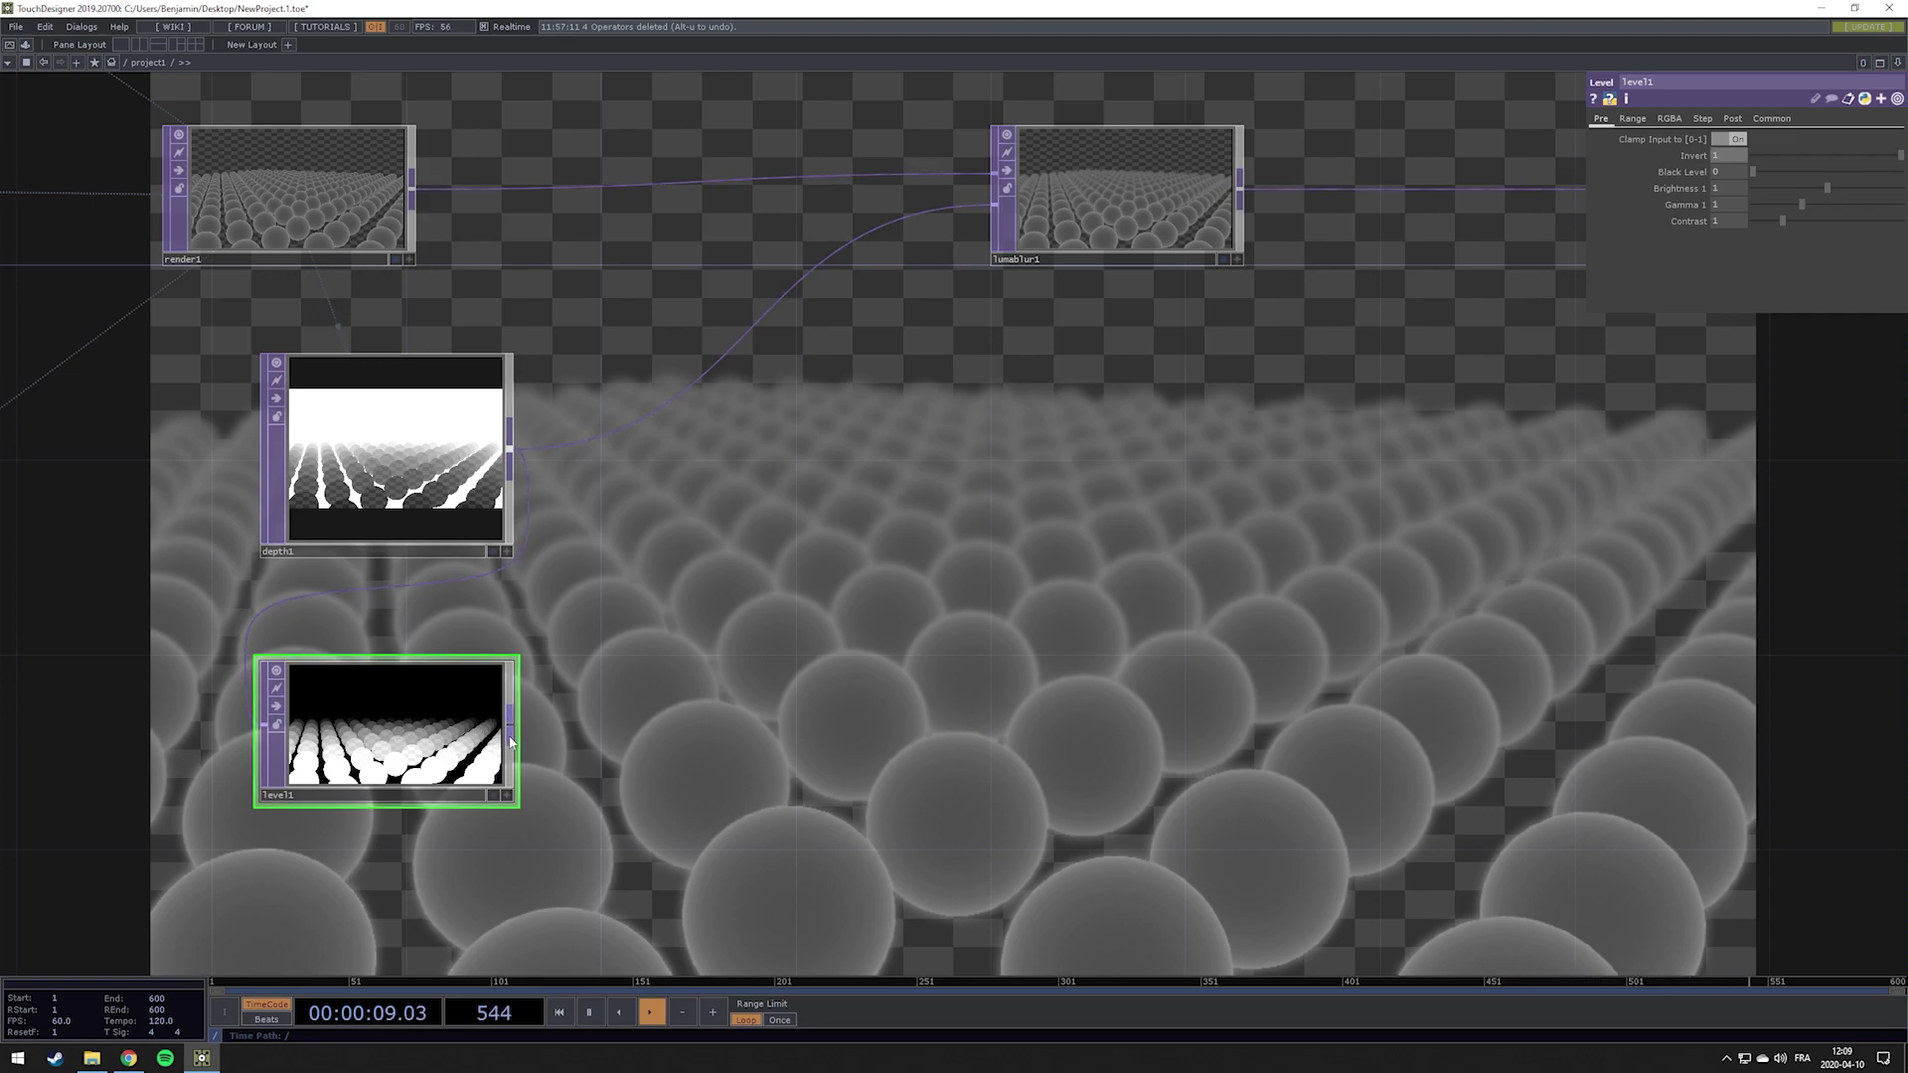
drag(510, 726, 992, 204)
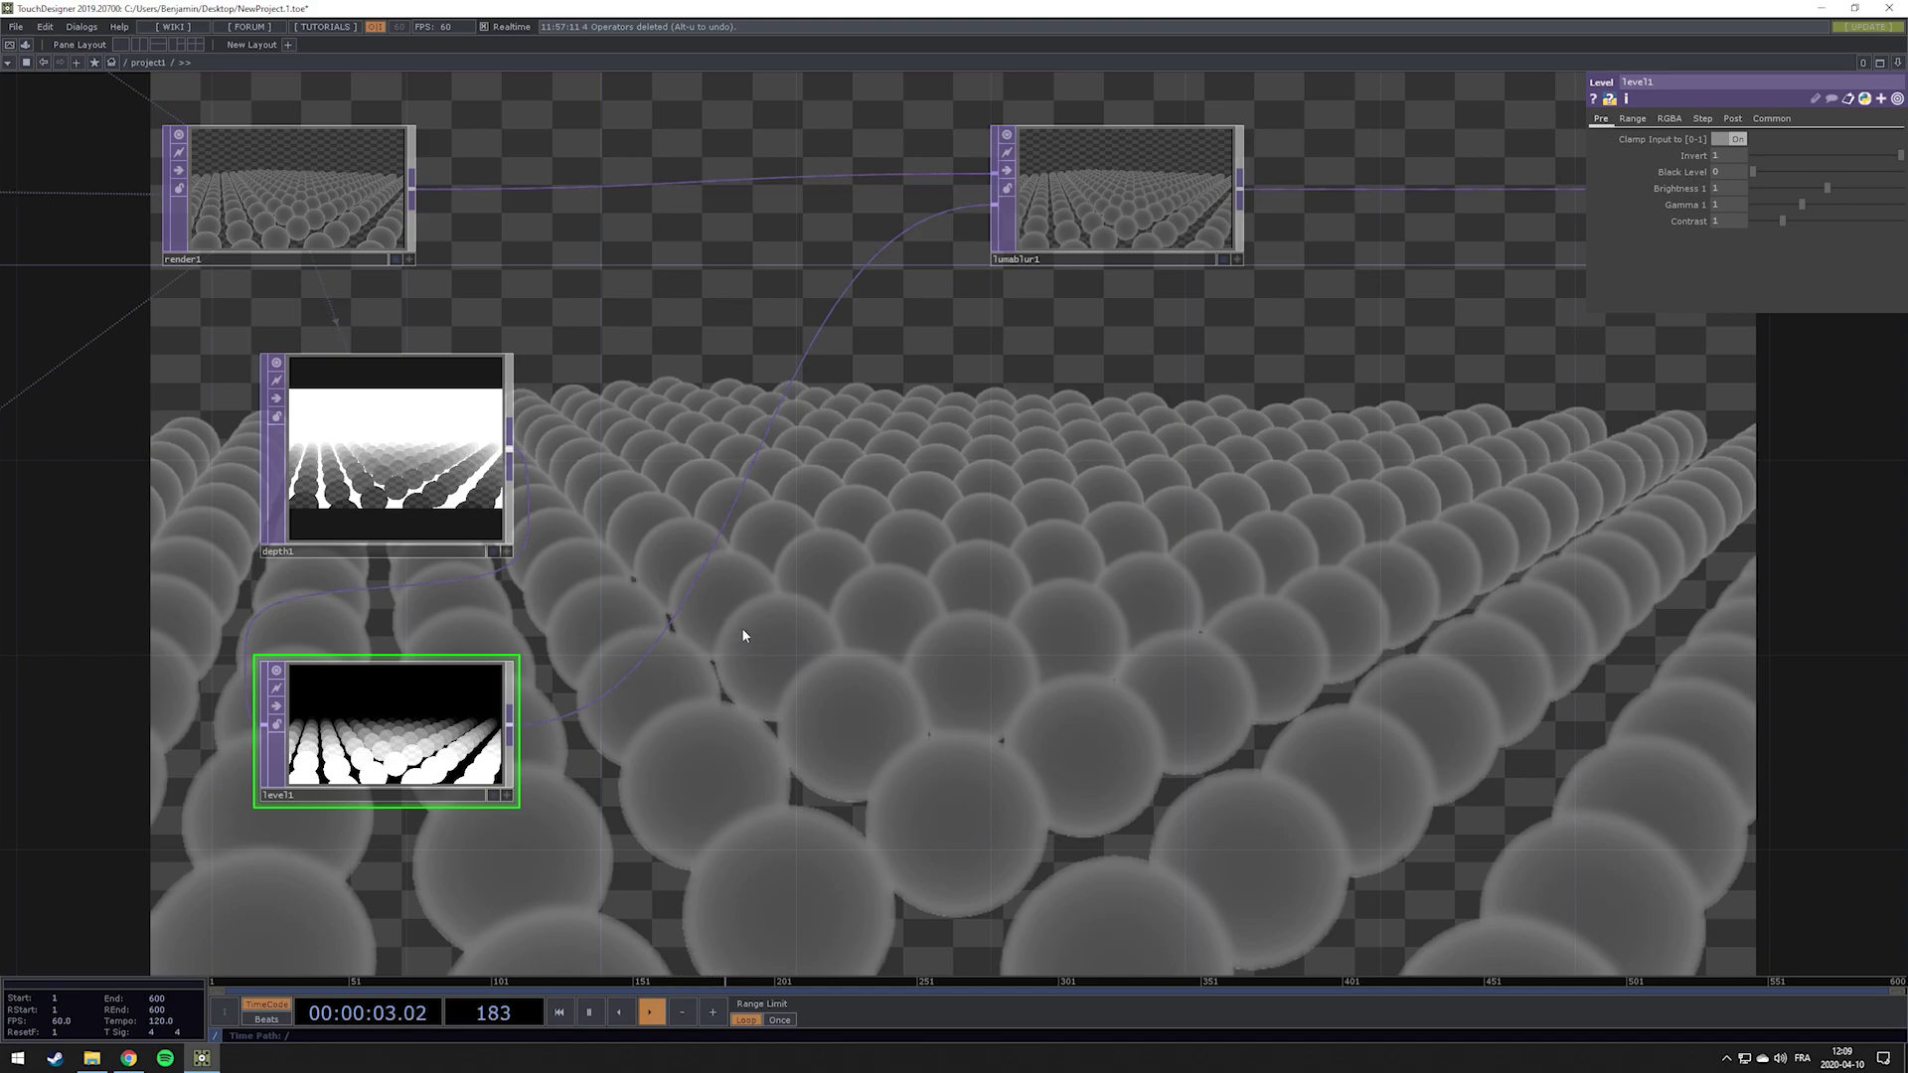
drag(827, 634, 871, 617)
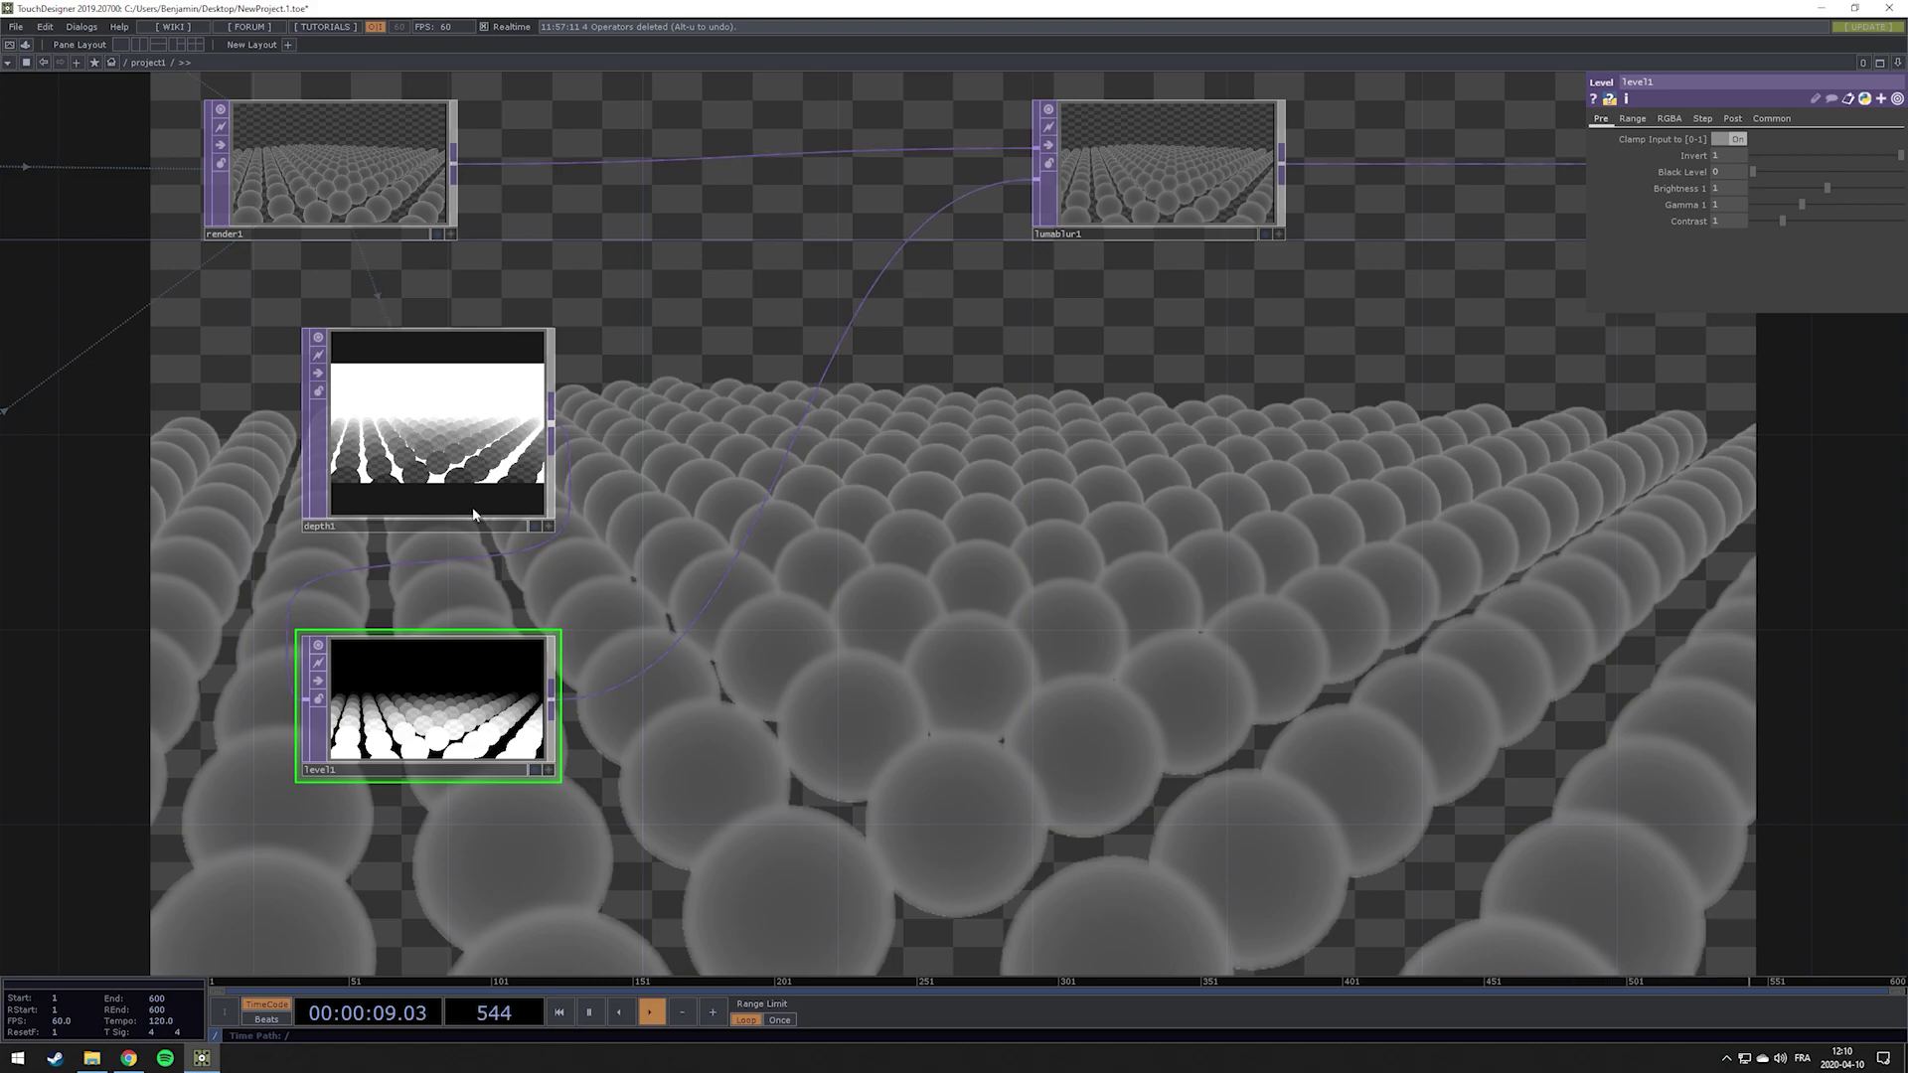
Add a Composite TOP beside depth1 that takes both depth1 and level1 as inputs
right_click(554, 422)
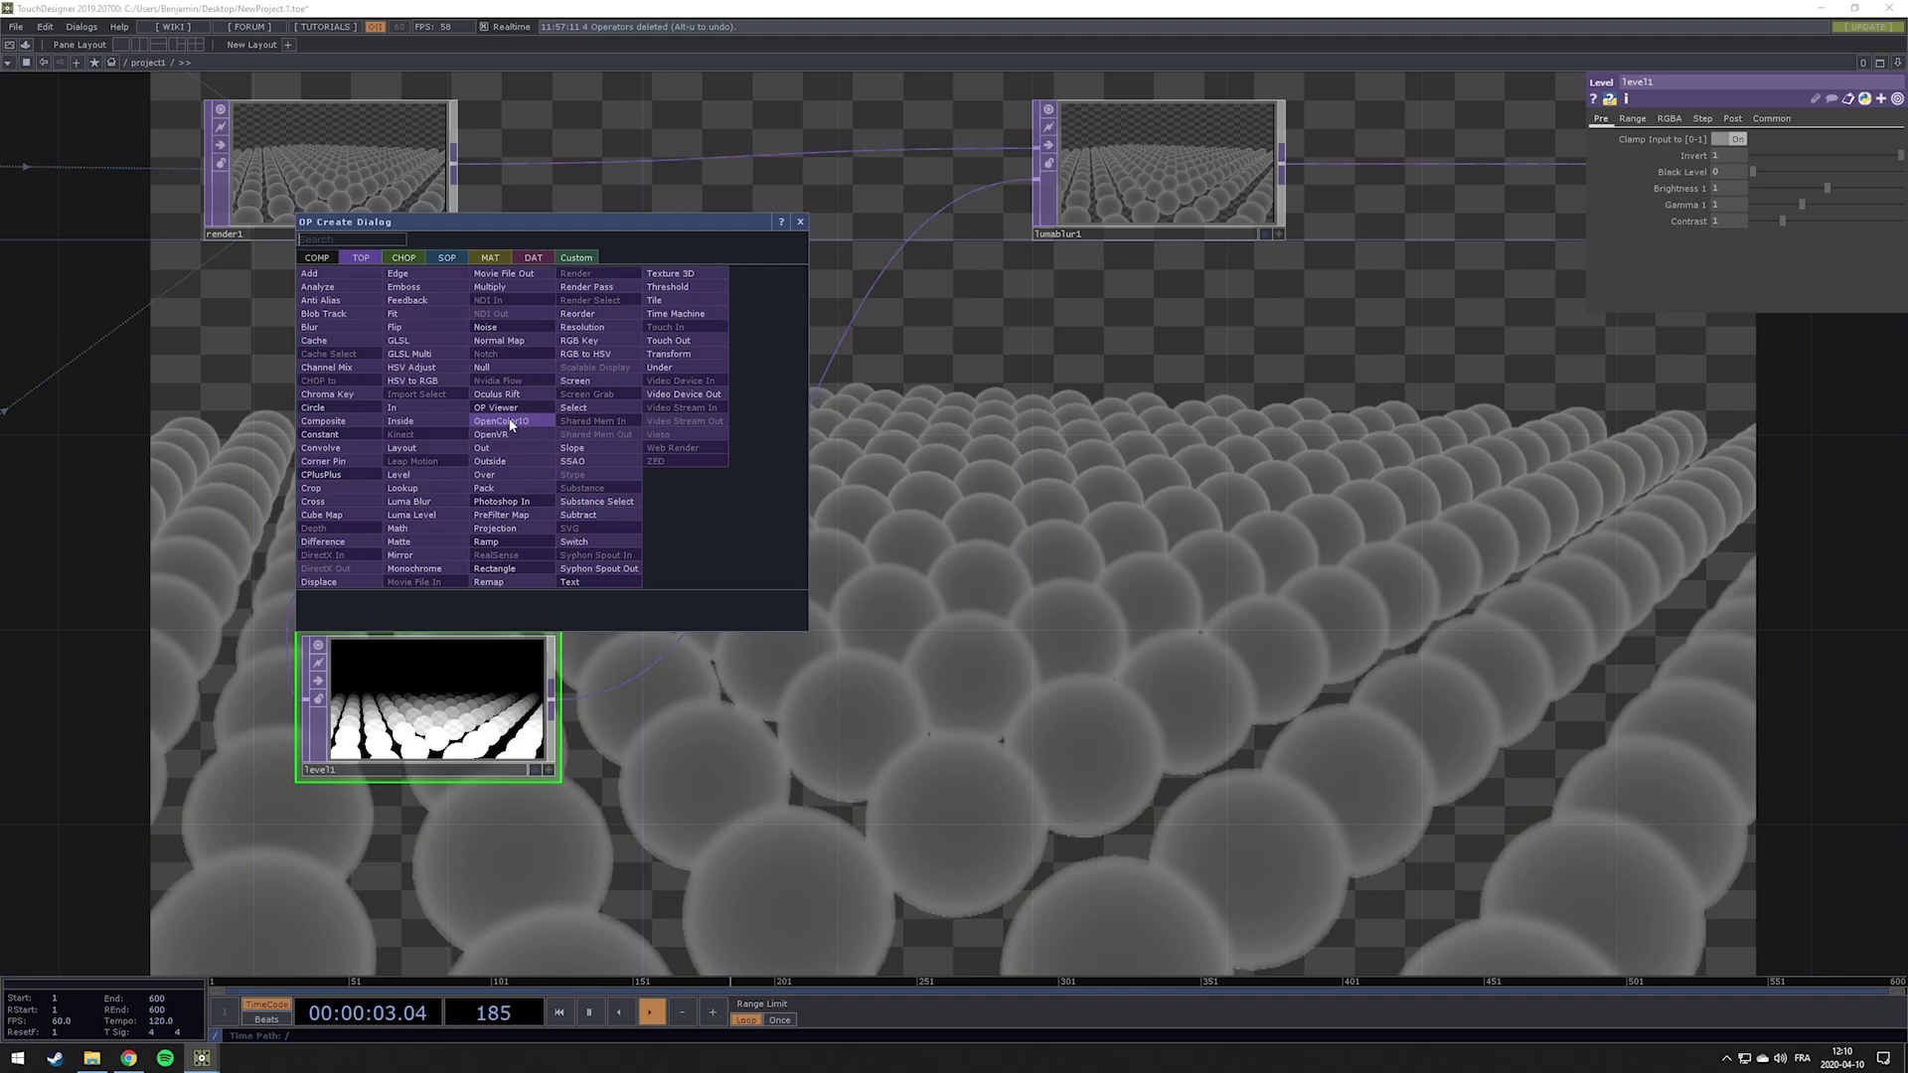
click(336, 425)
click(680, 475)
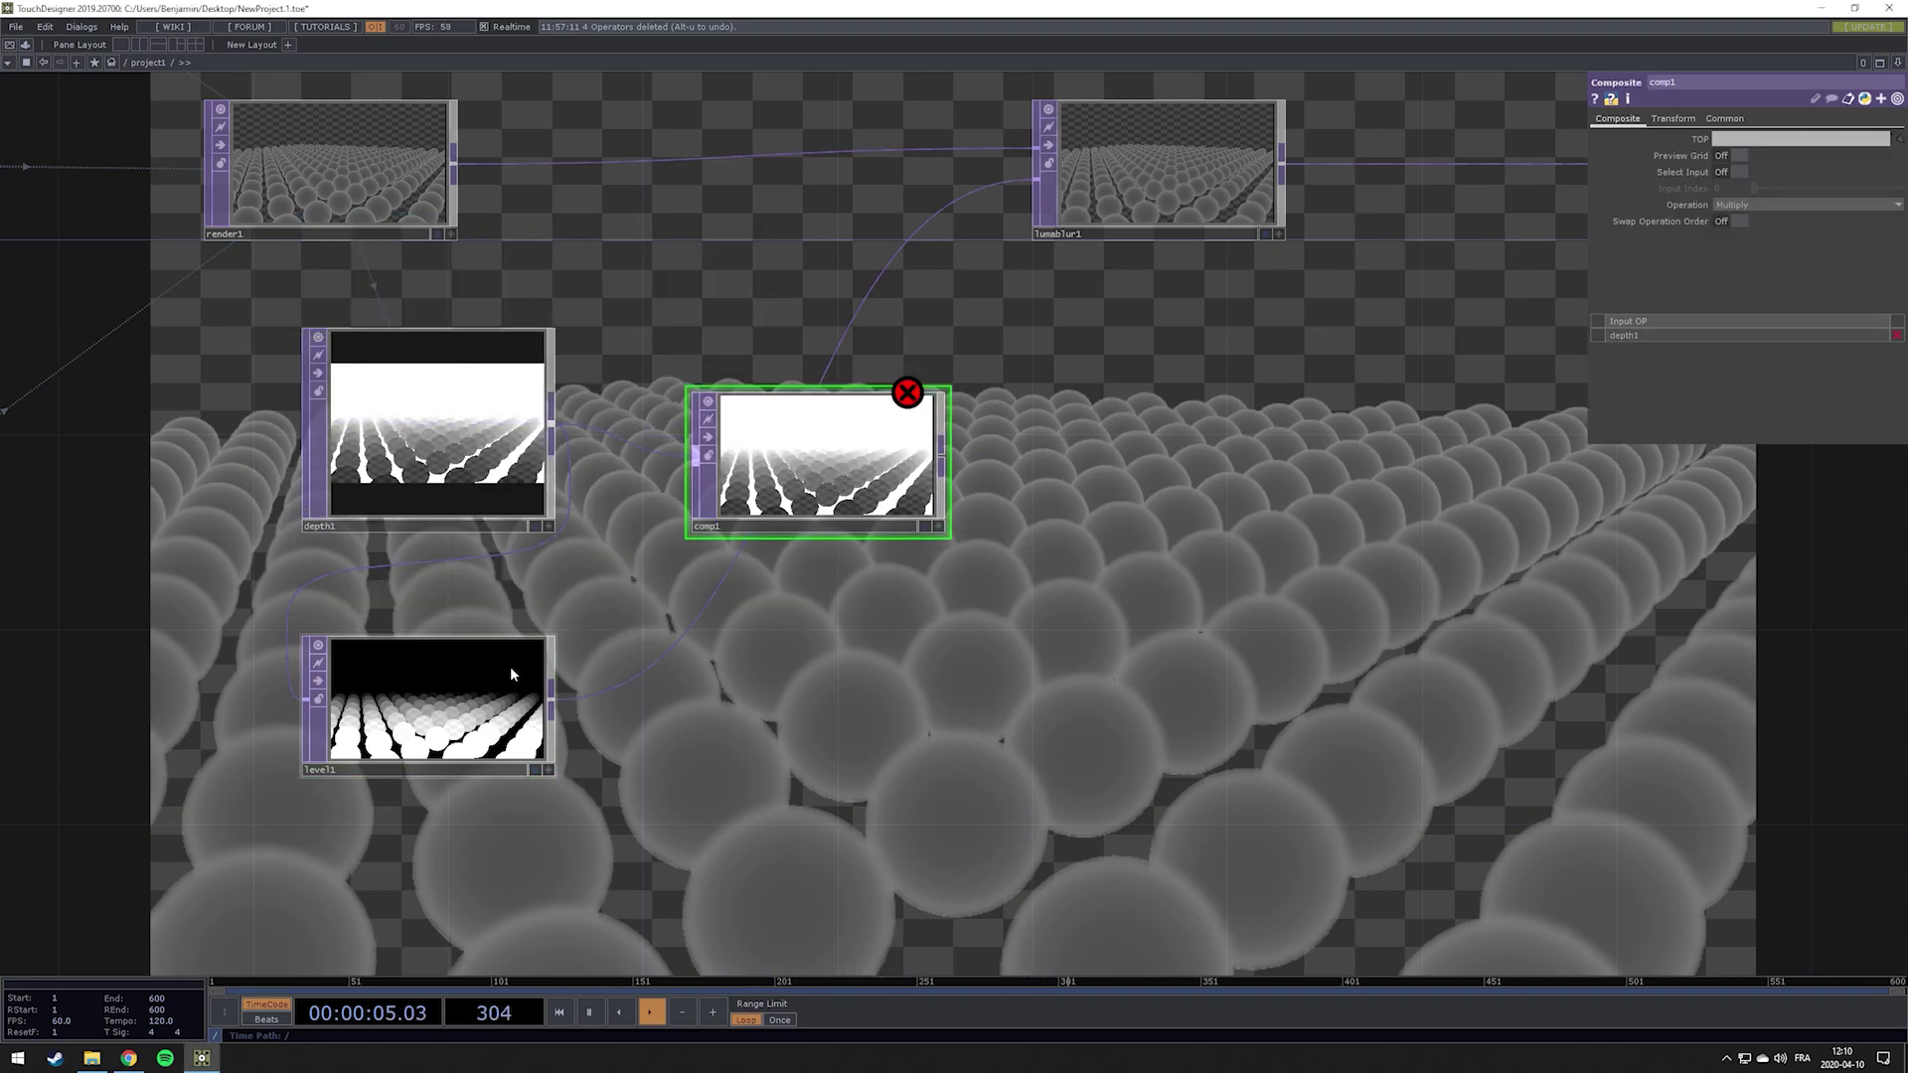
click(552, 701)
click(684, 462)
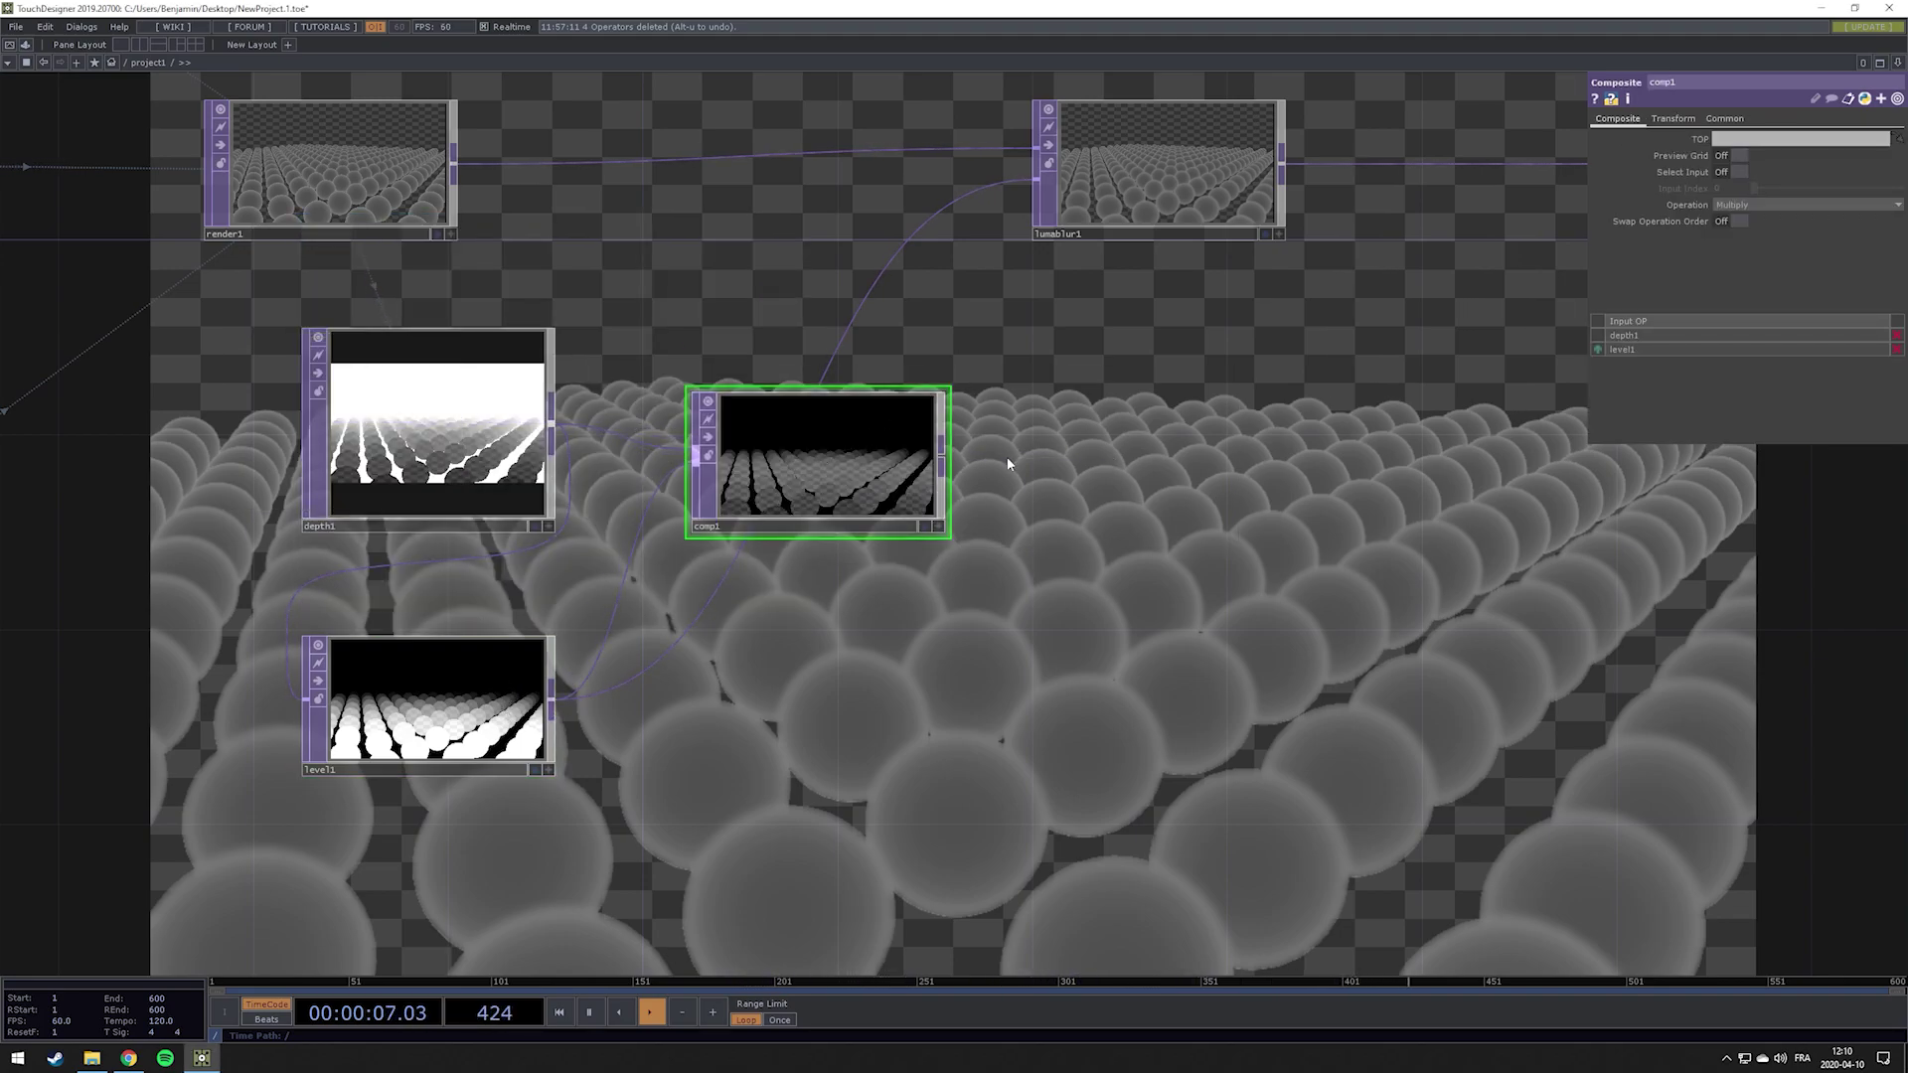
Set the Composite TOP's operation to Difference
drag(993, 516, 950, 571)
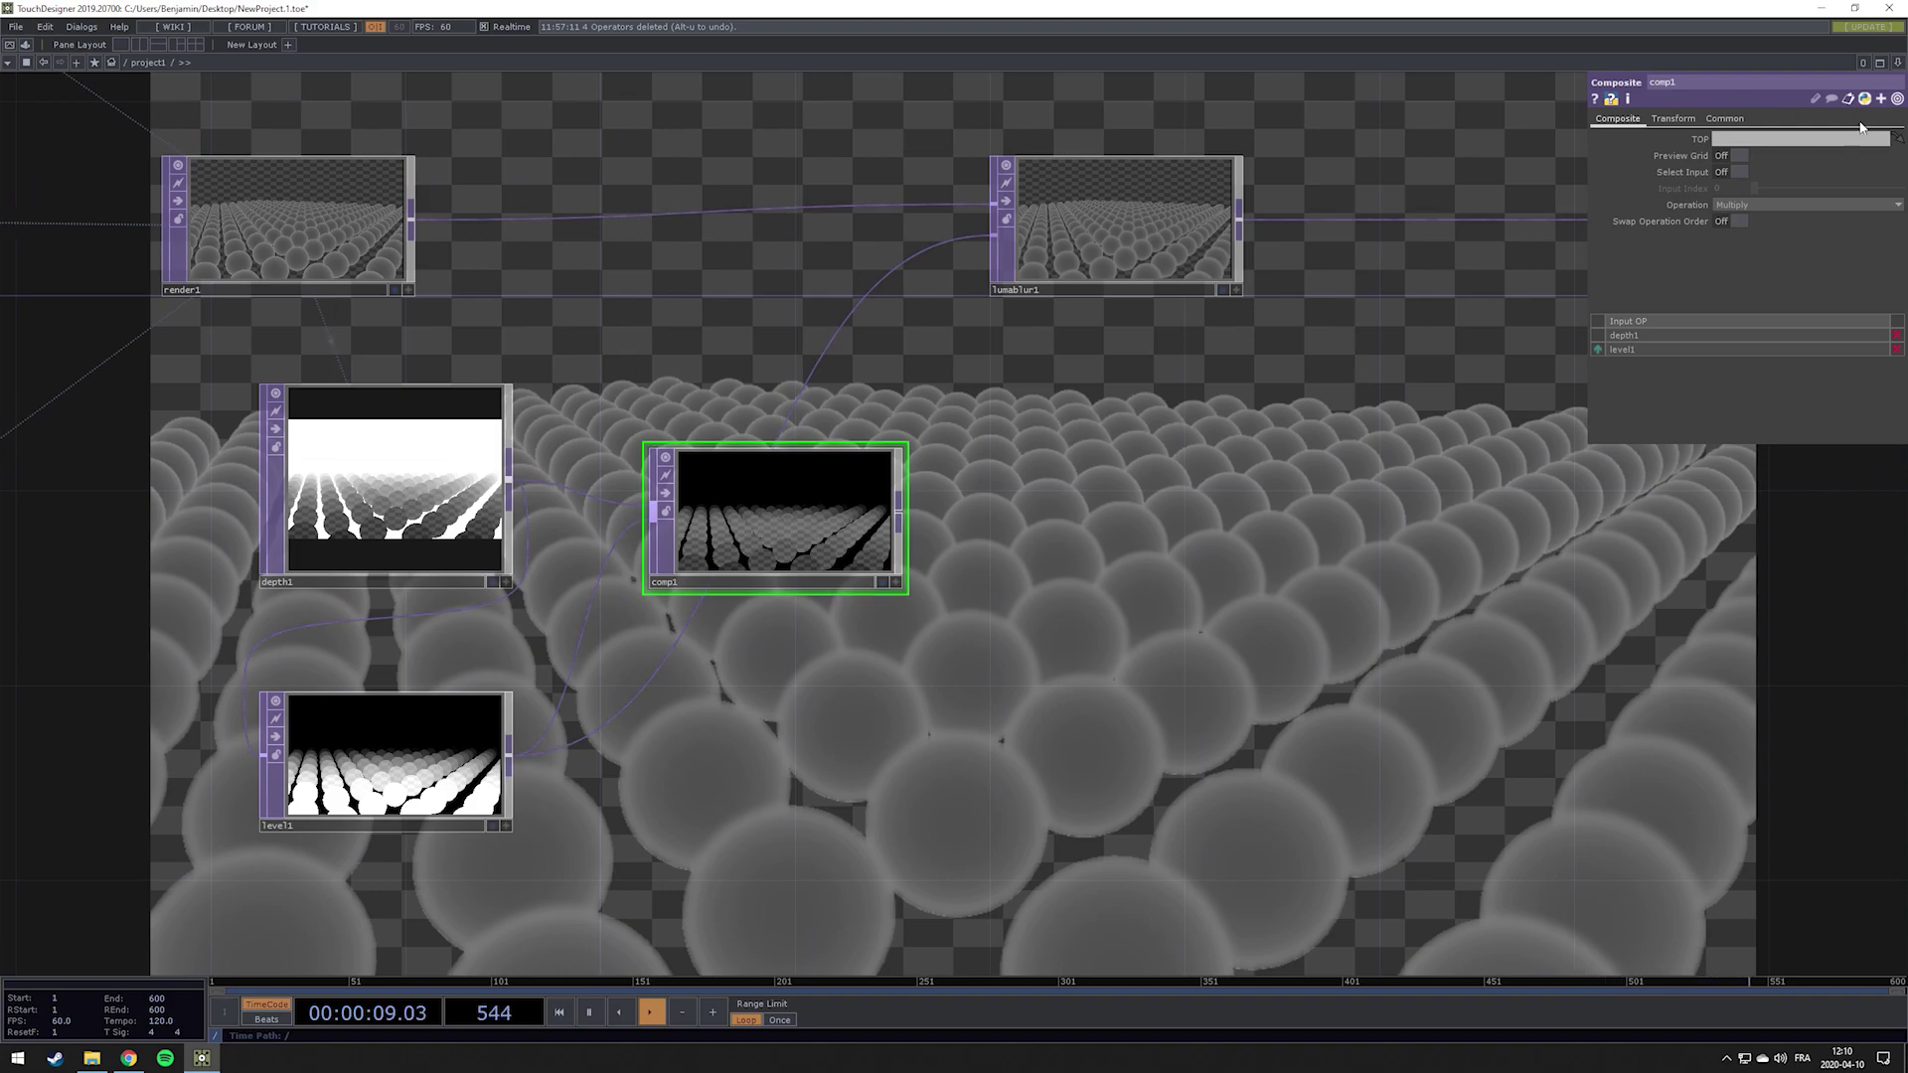
click(1792, 204)
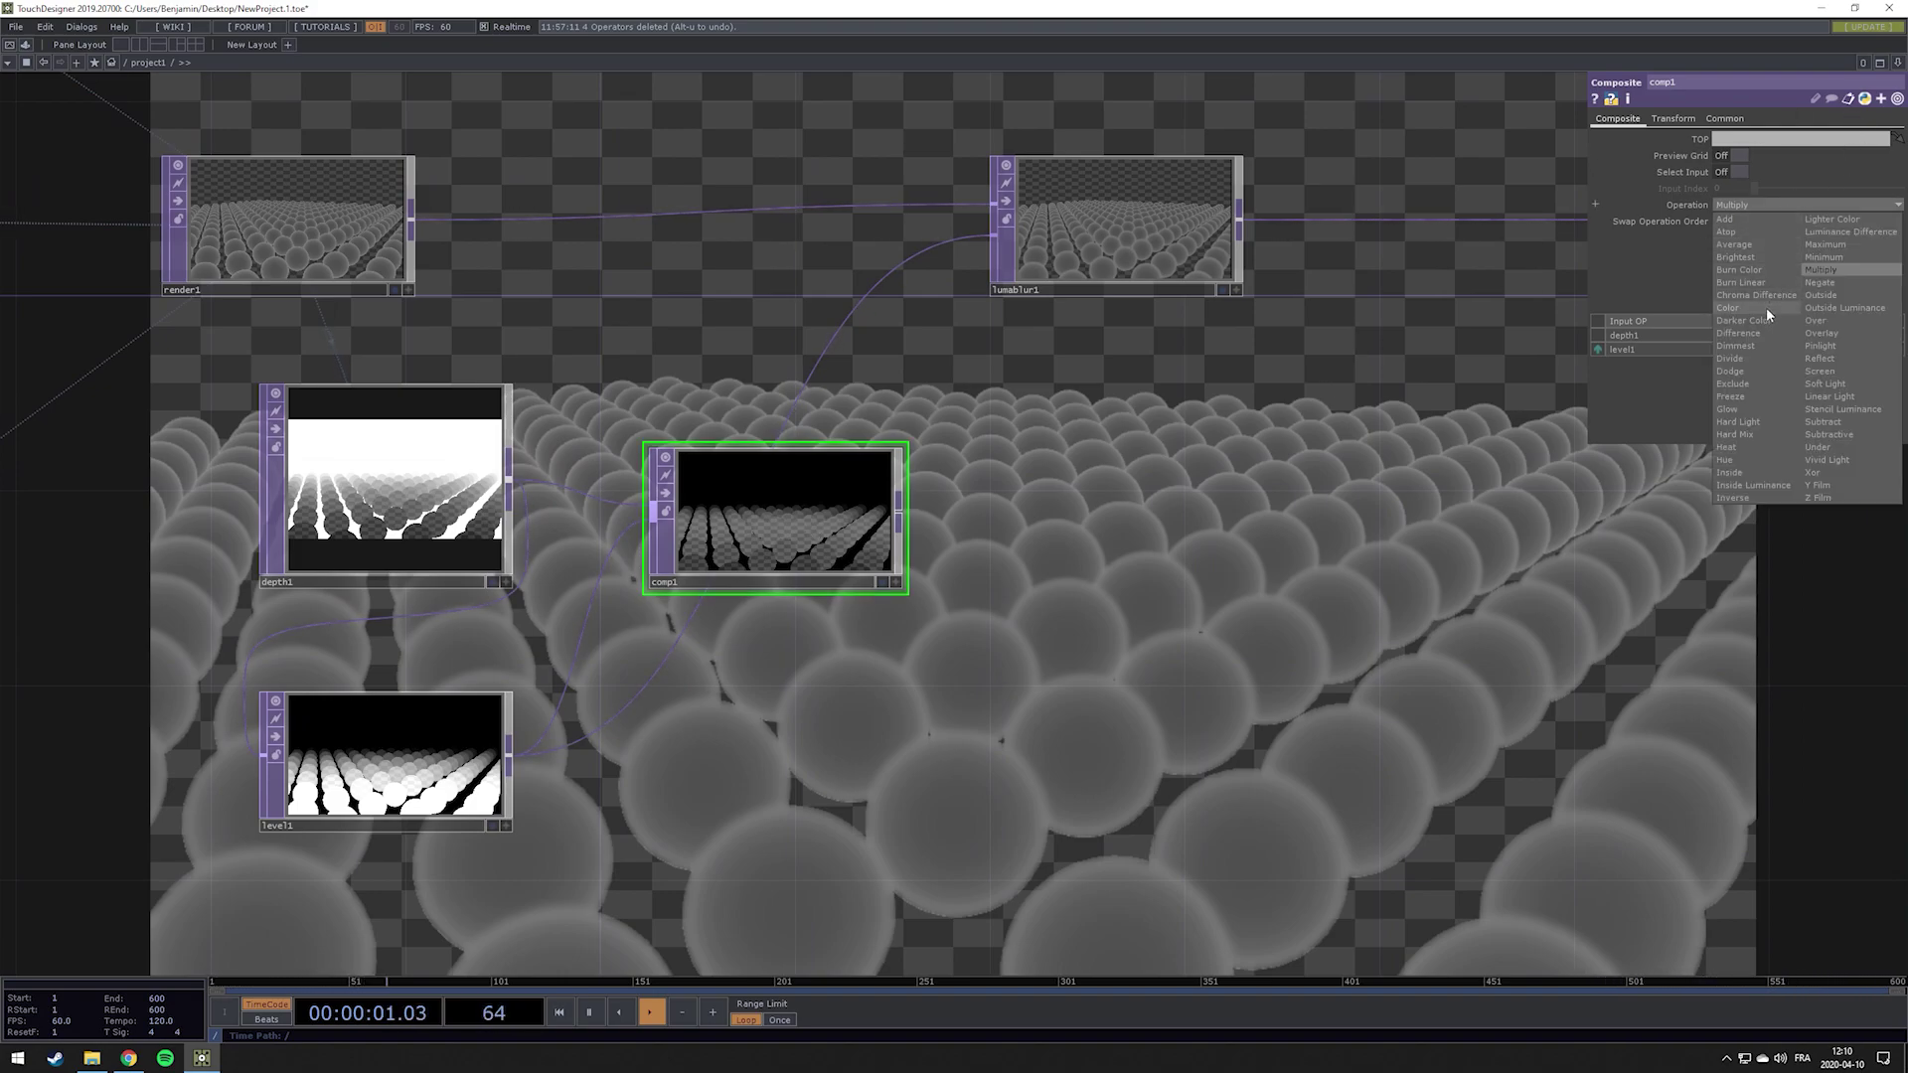
click(1757, 333)
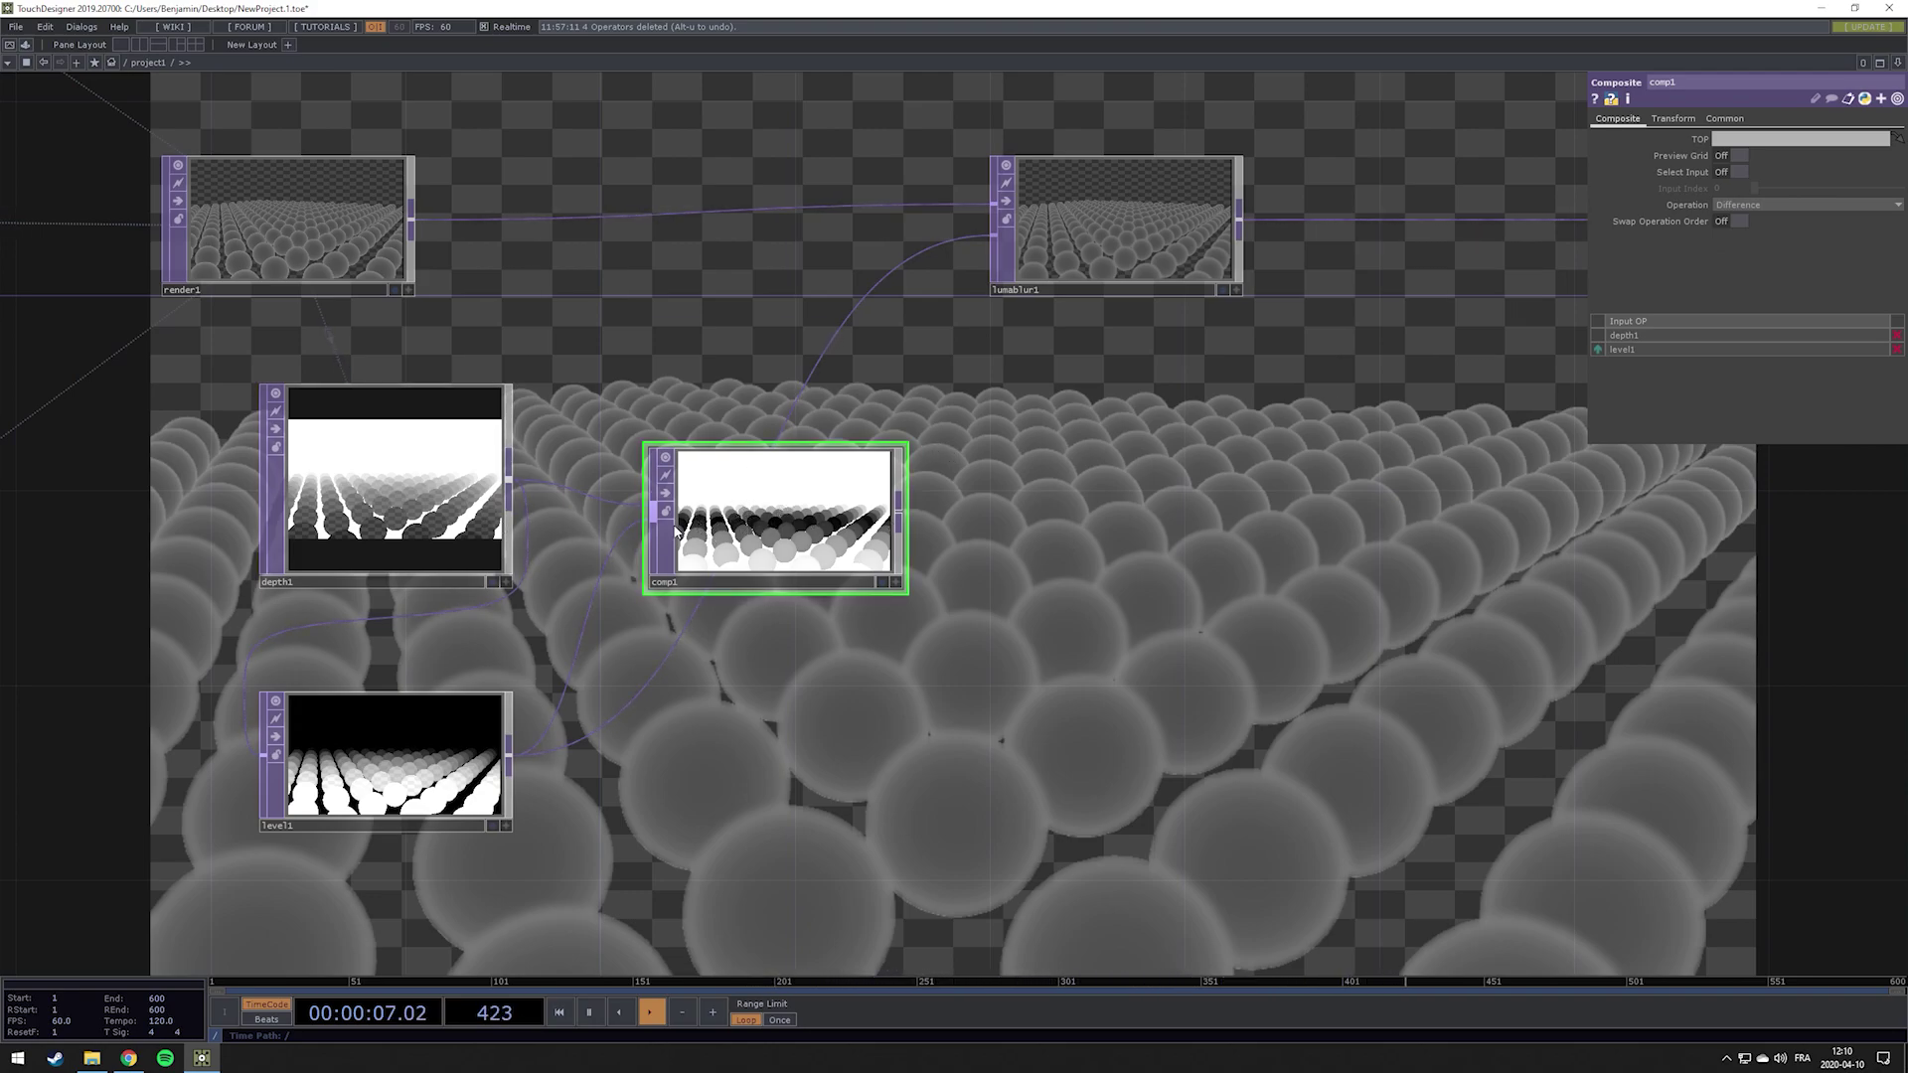
Try a Gamma of 0.91 on the Depth TOP and adjust the upper limit of its Range From
click(500, 502)
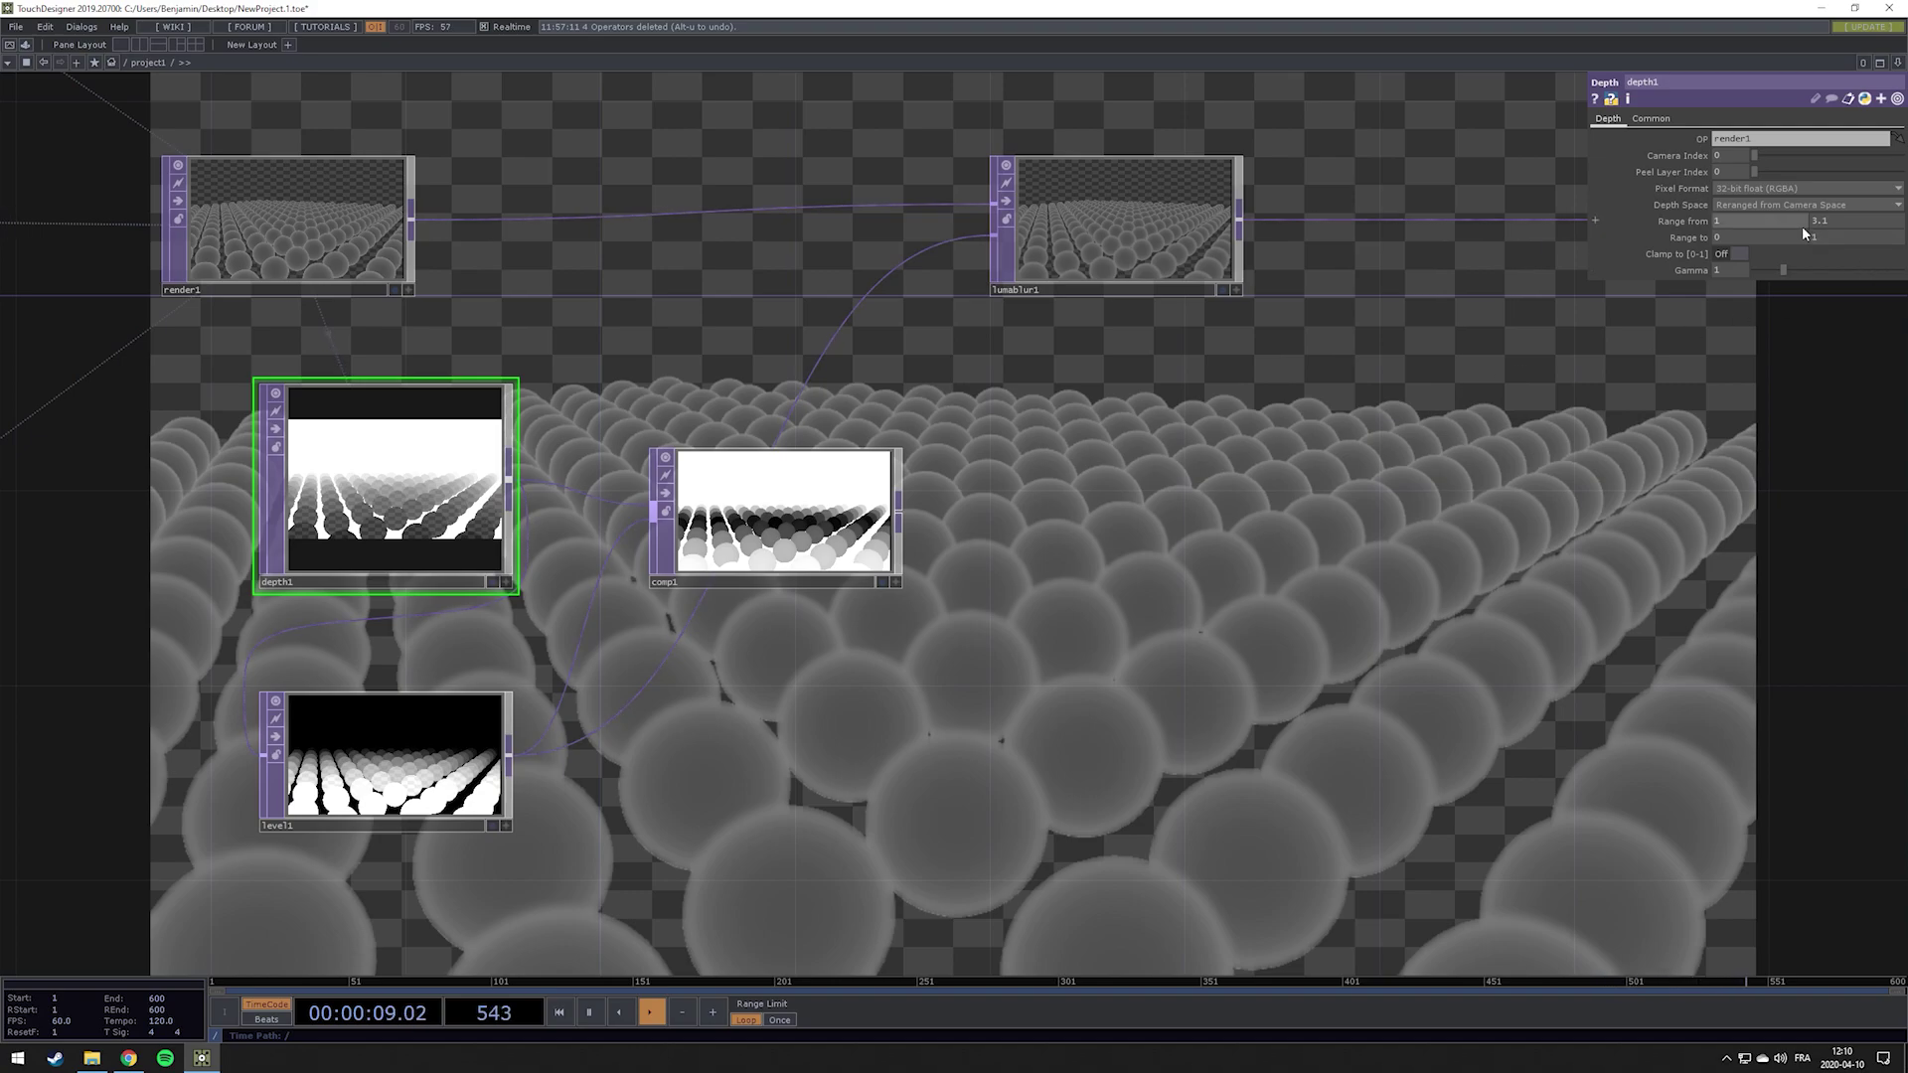
mouse_move(1781, 270)
mouse_down()
mouse_move(1798, 269)
mouse_move(1781, 266)
mouse_up()
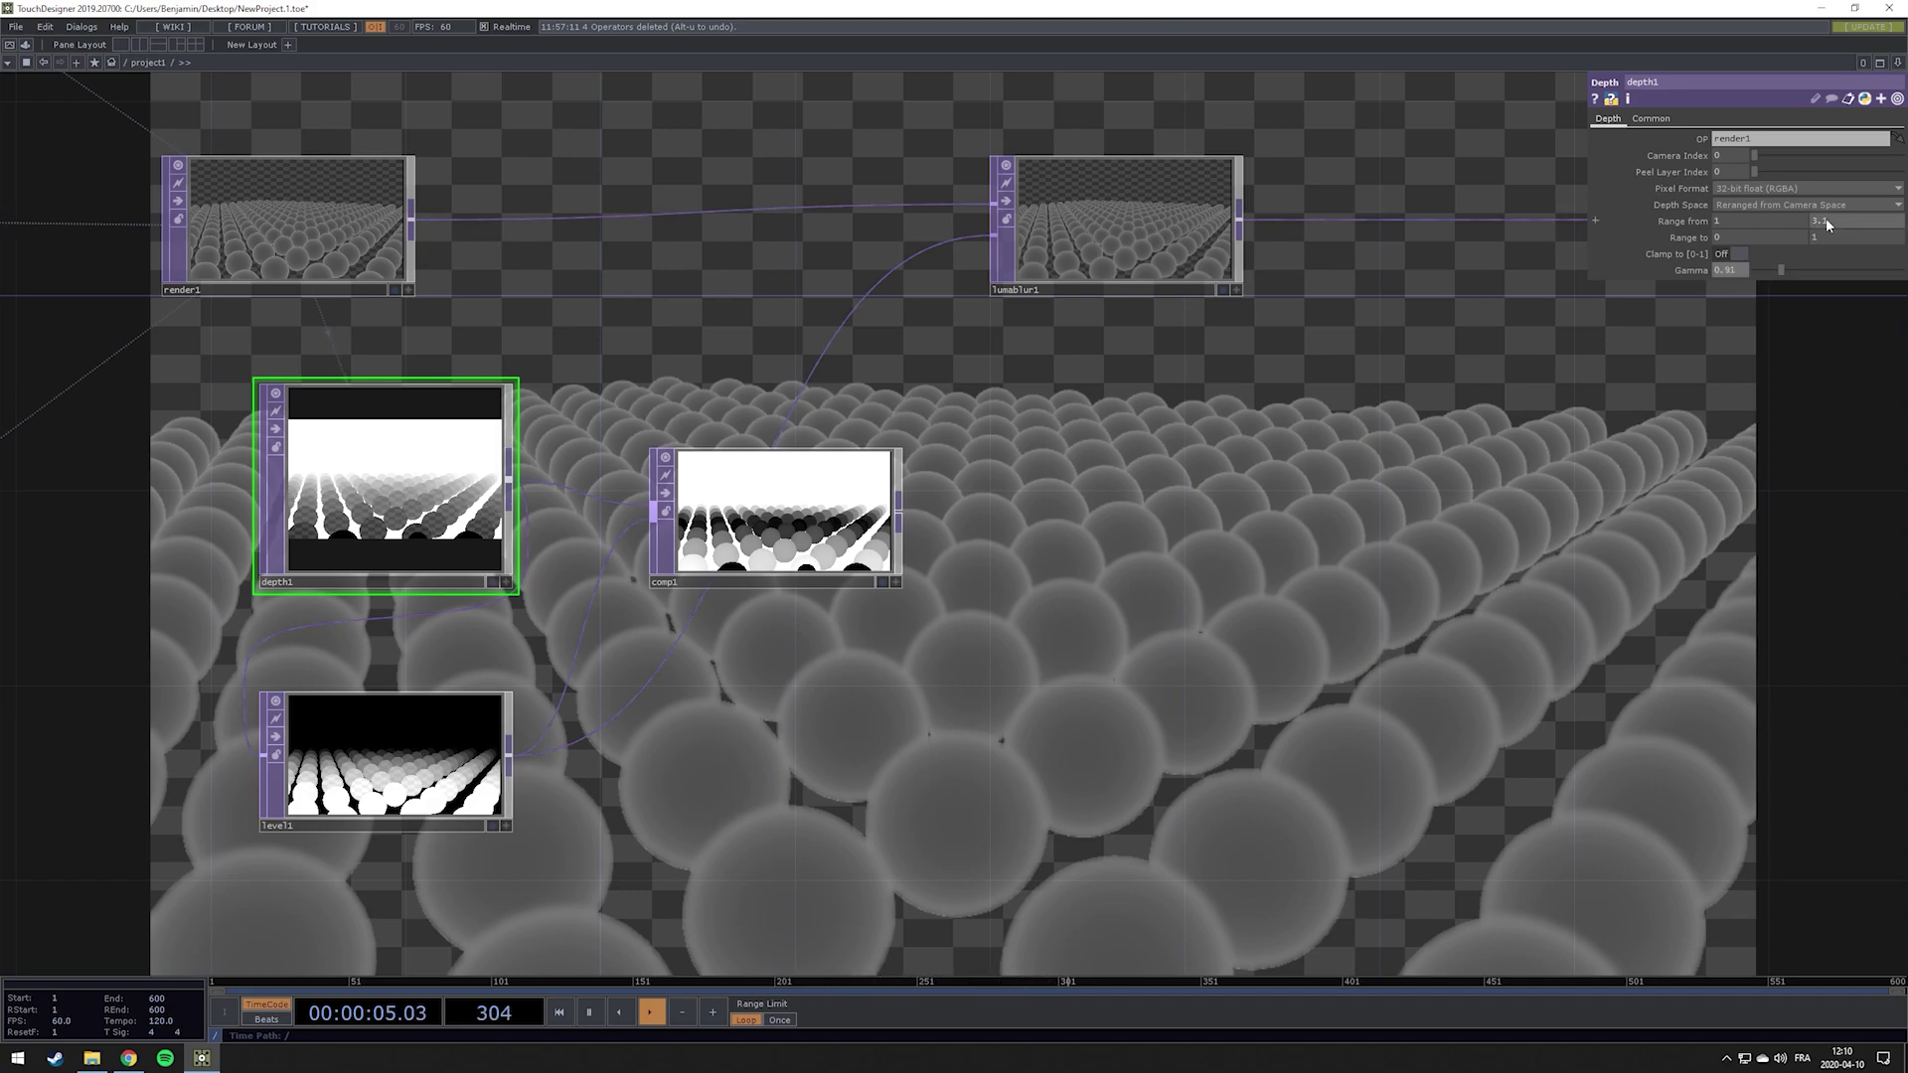
mouse_move(1827, 217)
middle_down()
mouse_move(1855, 217)
mouse_move(1825, 195)
mouse_move(1826, 221)
middle_up()
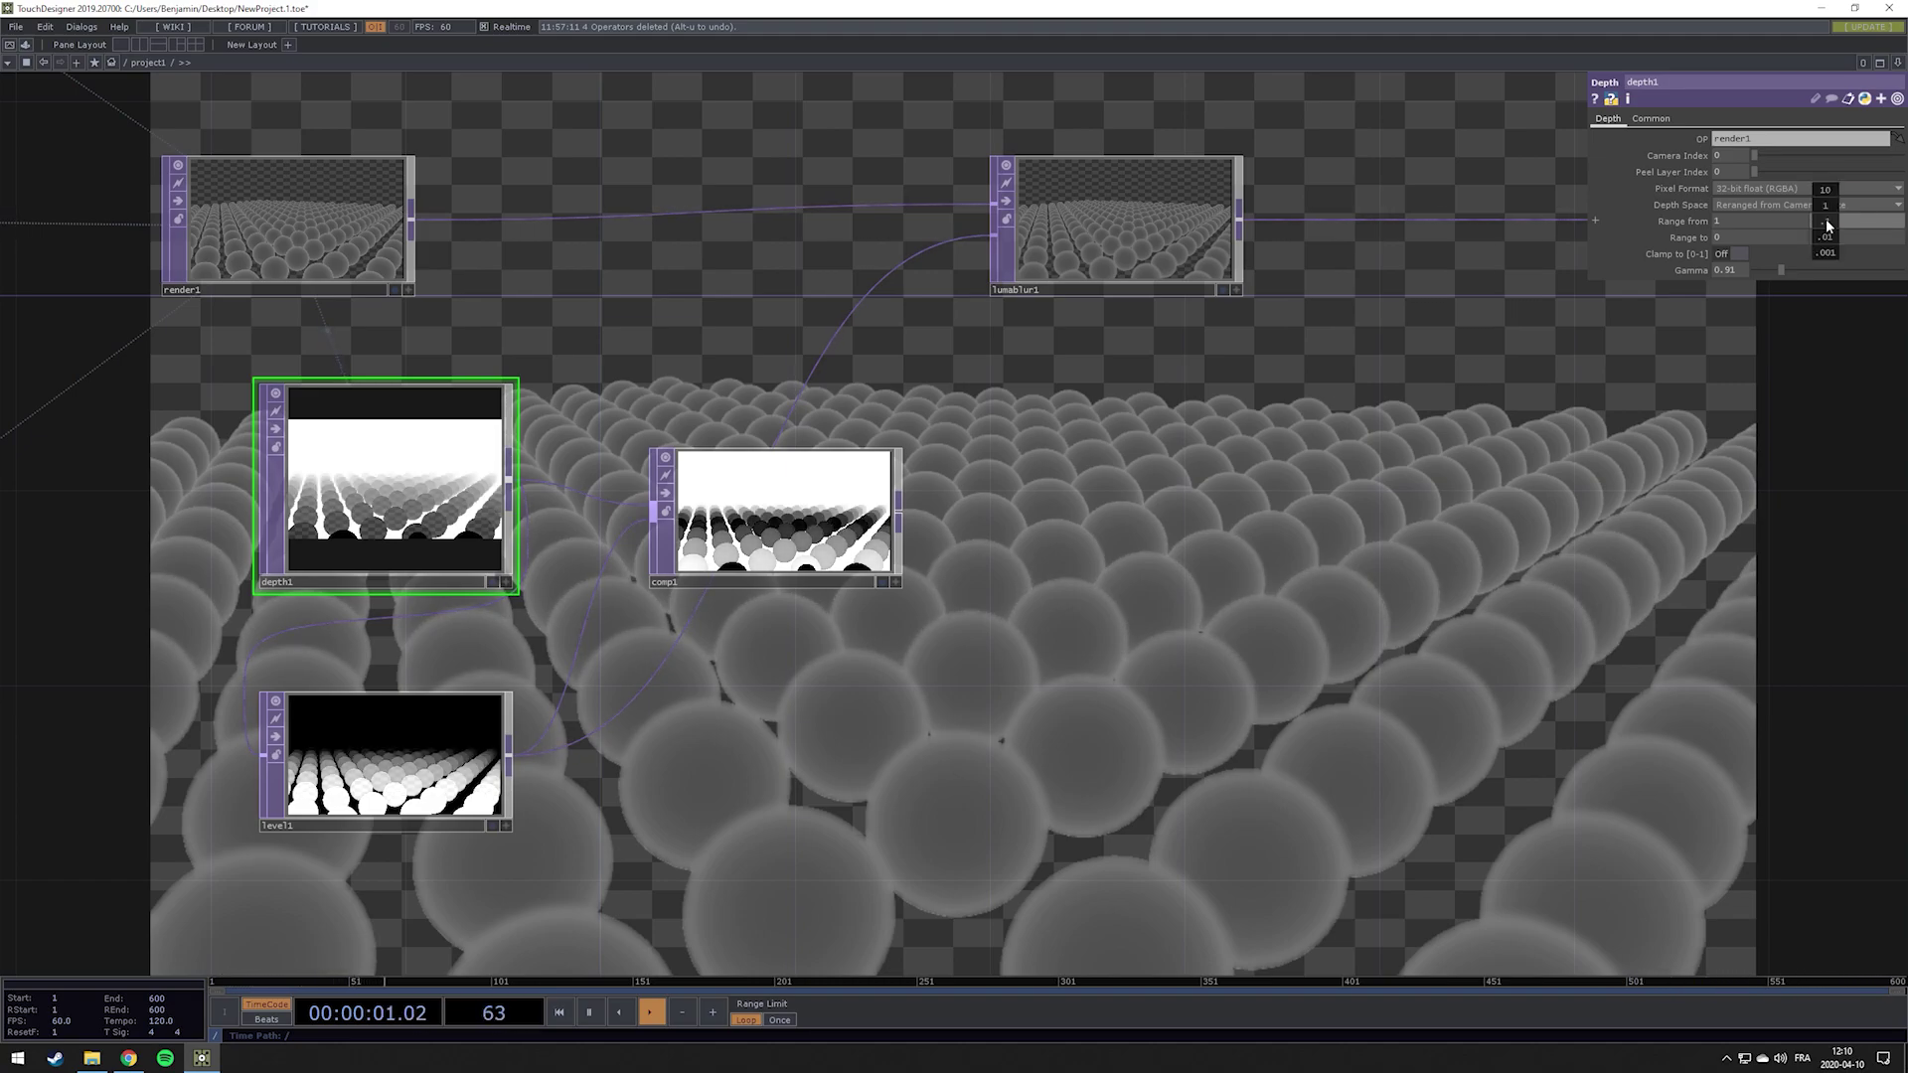
middle_drag(1826, 219, 1823, 224)
scroll(1105, 509, up, 5)
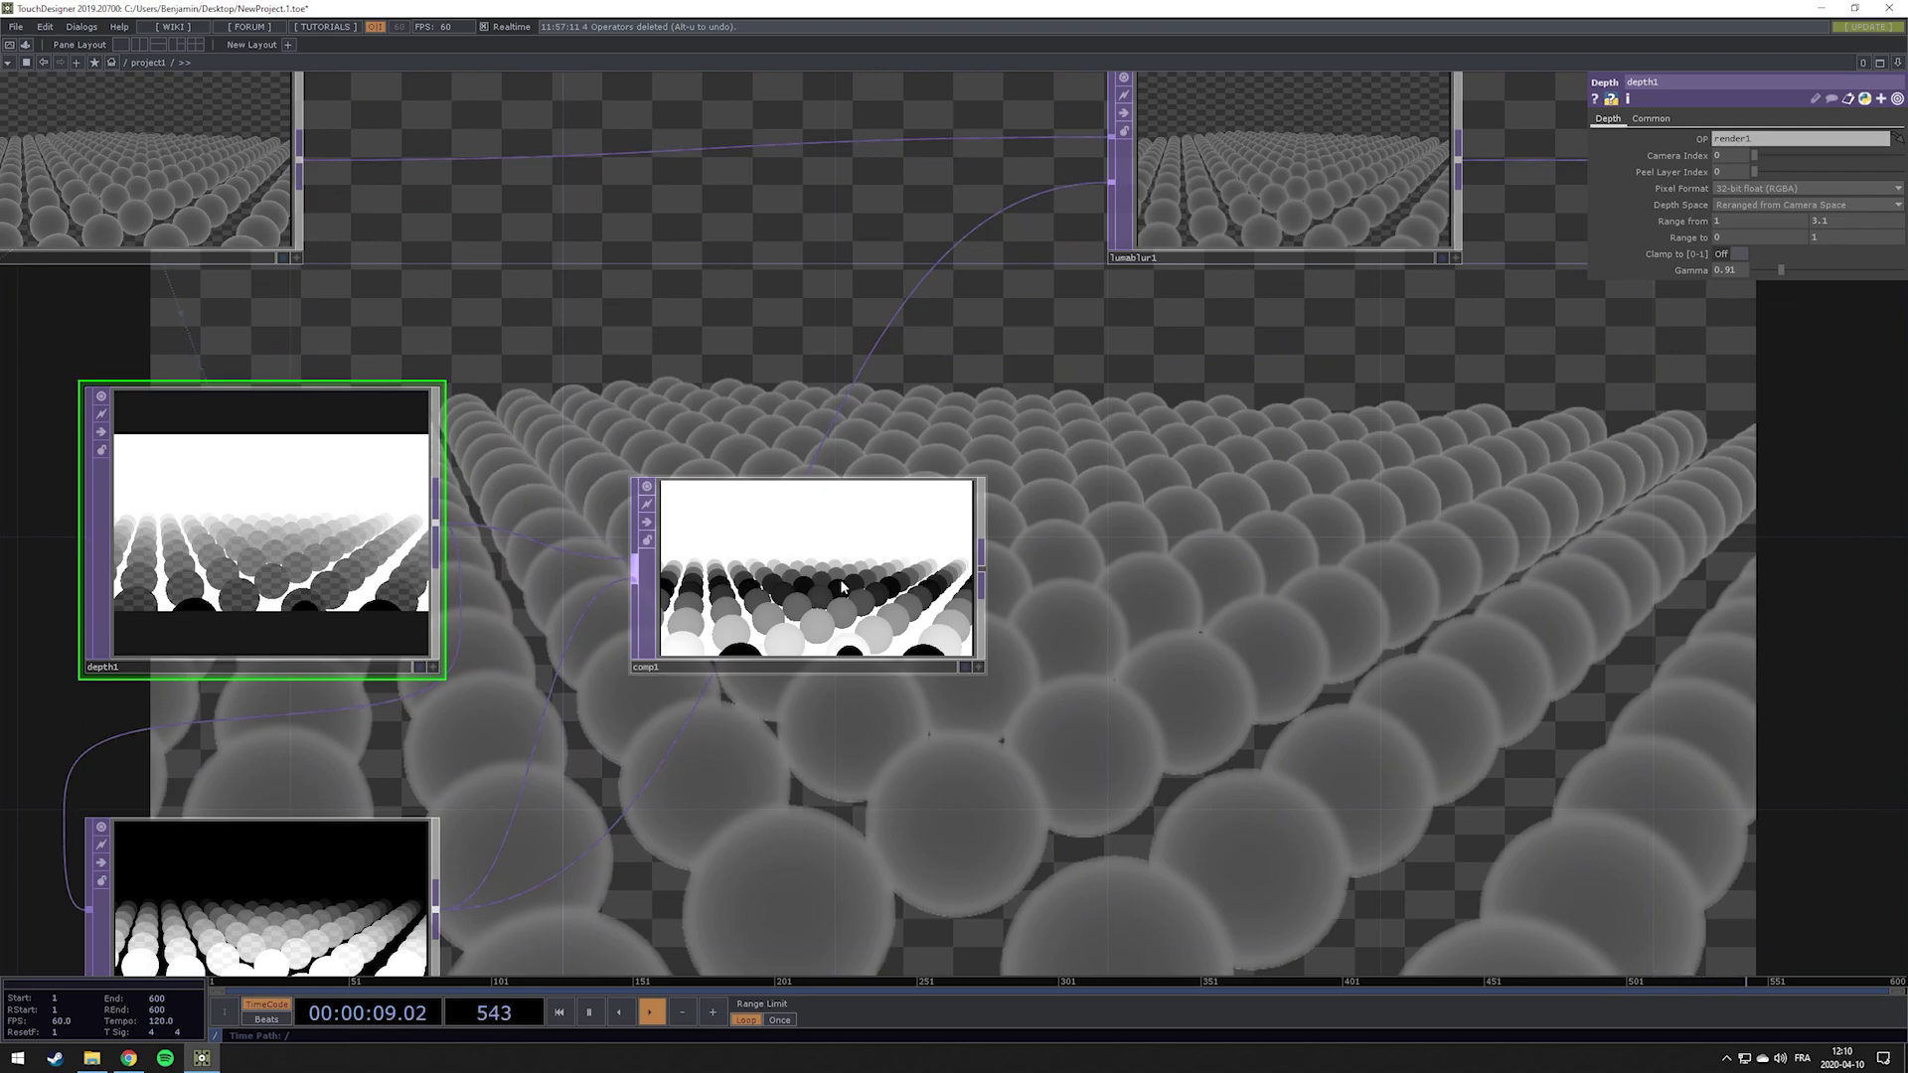
Reset the Depth TOP's Gamma parameter to its default
click(843, 587)
click(279, 615)
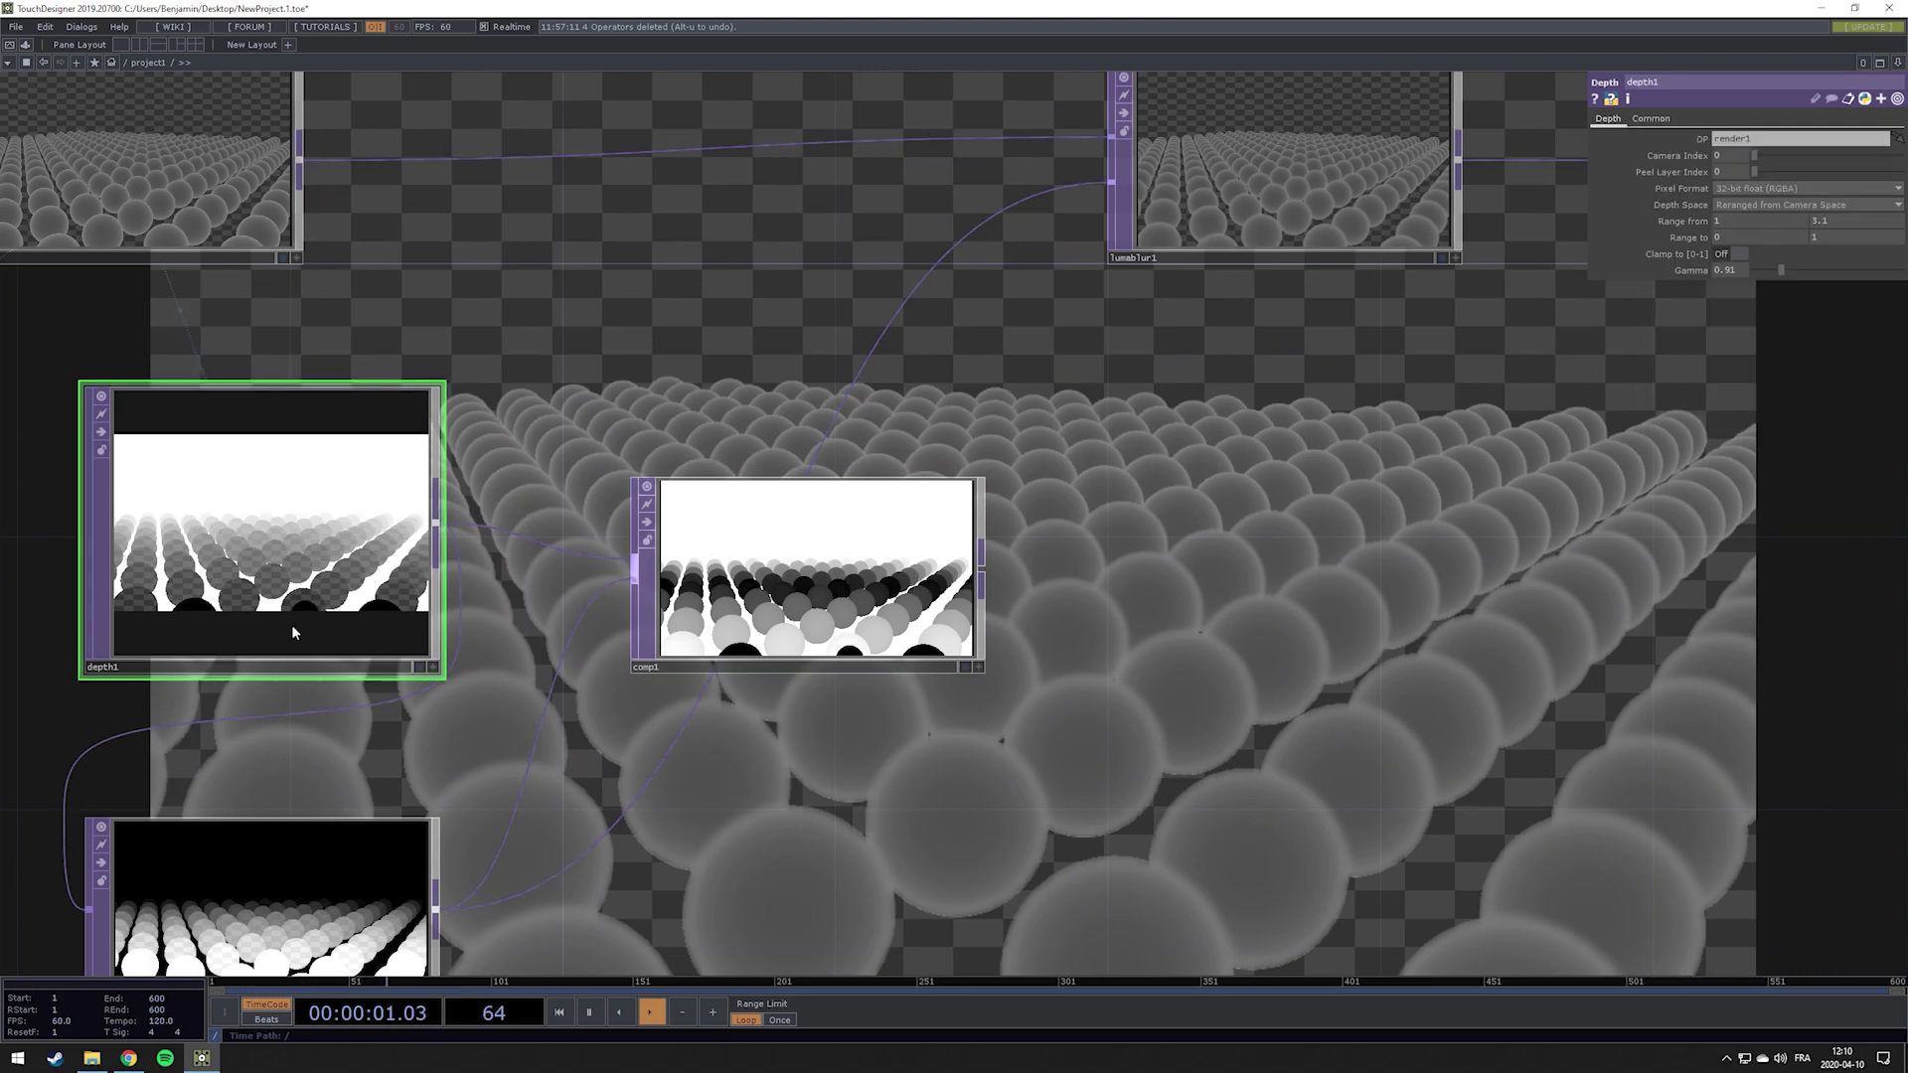
right_click(1737, 271)
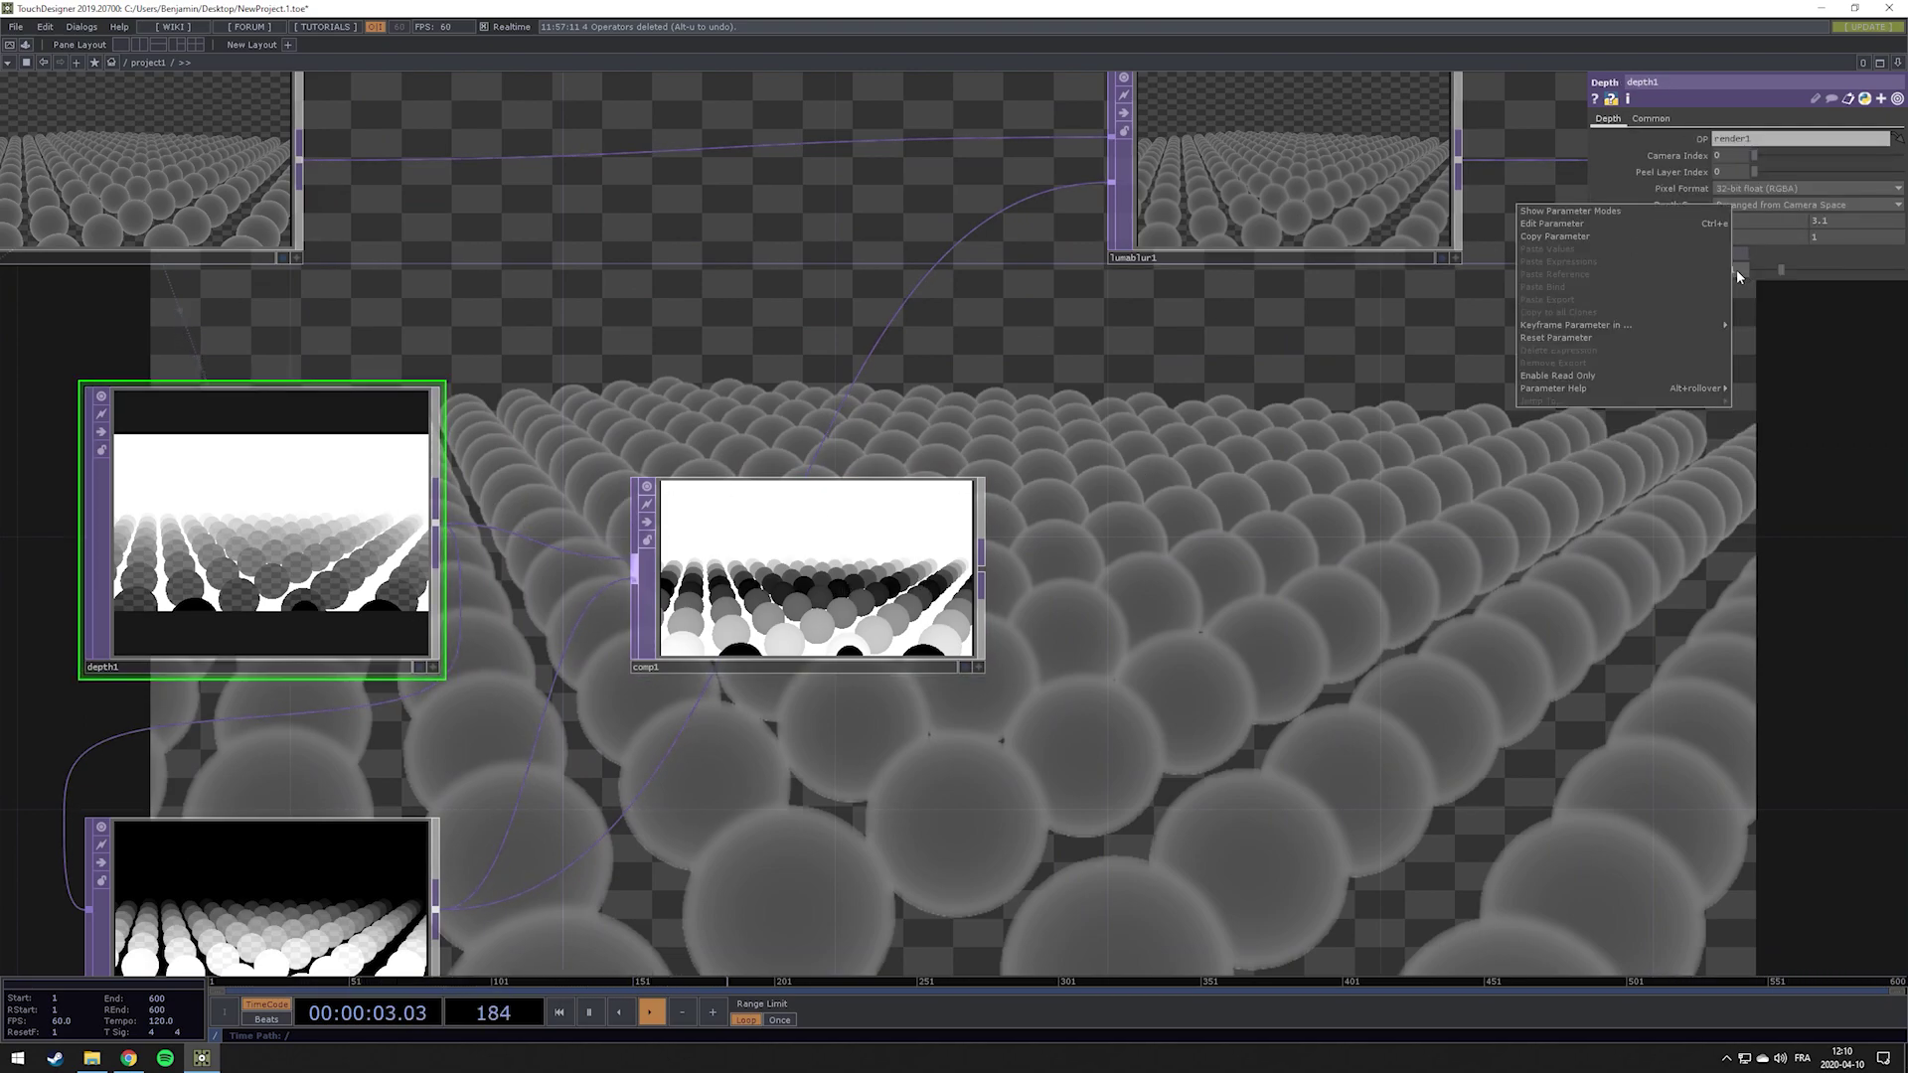
click(1588, 338)
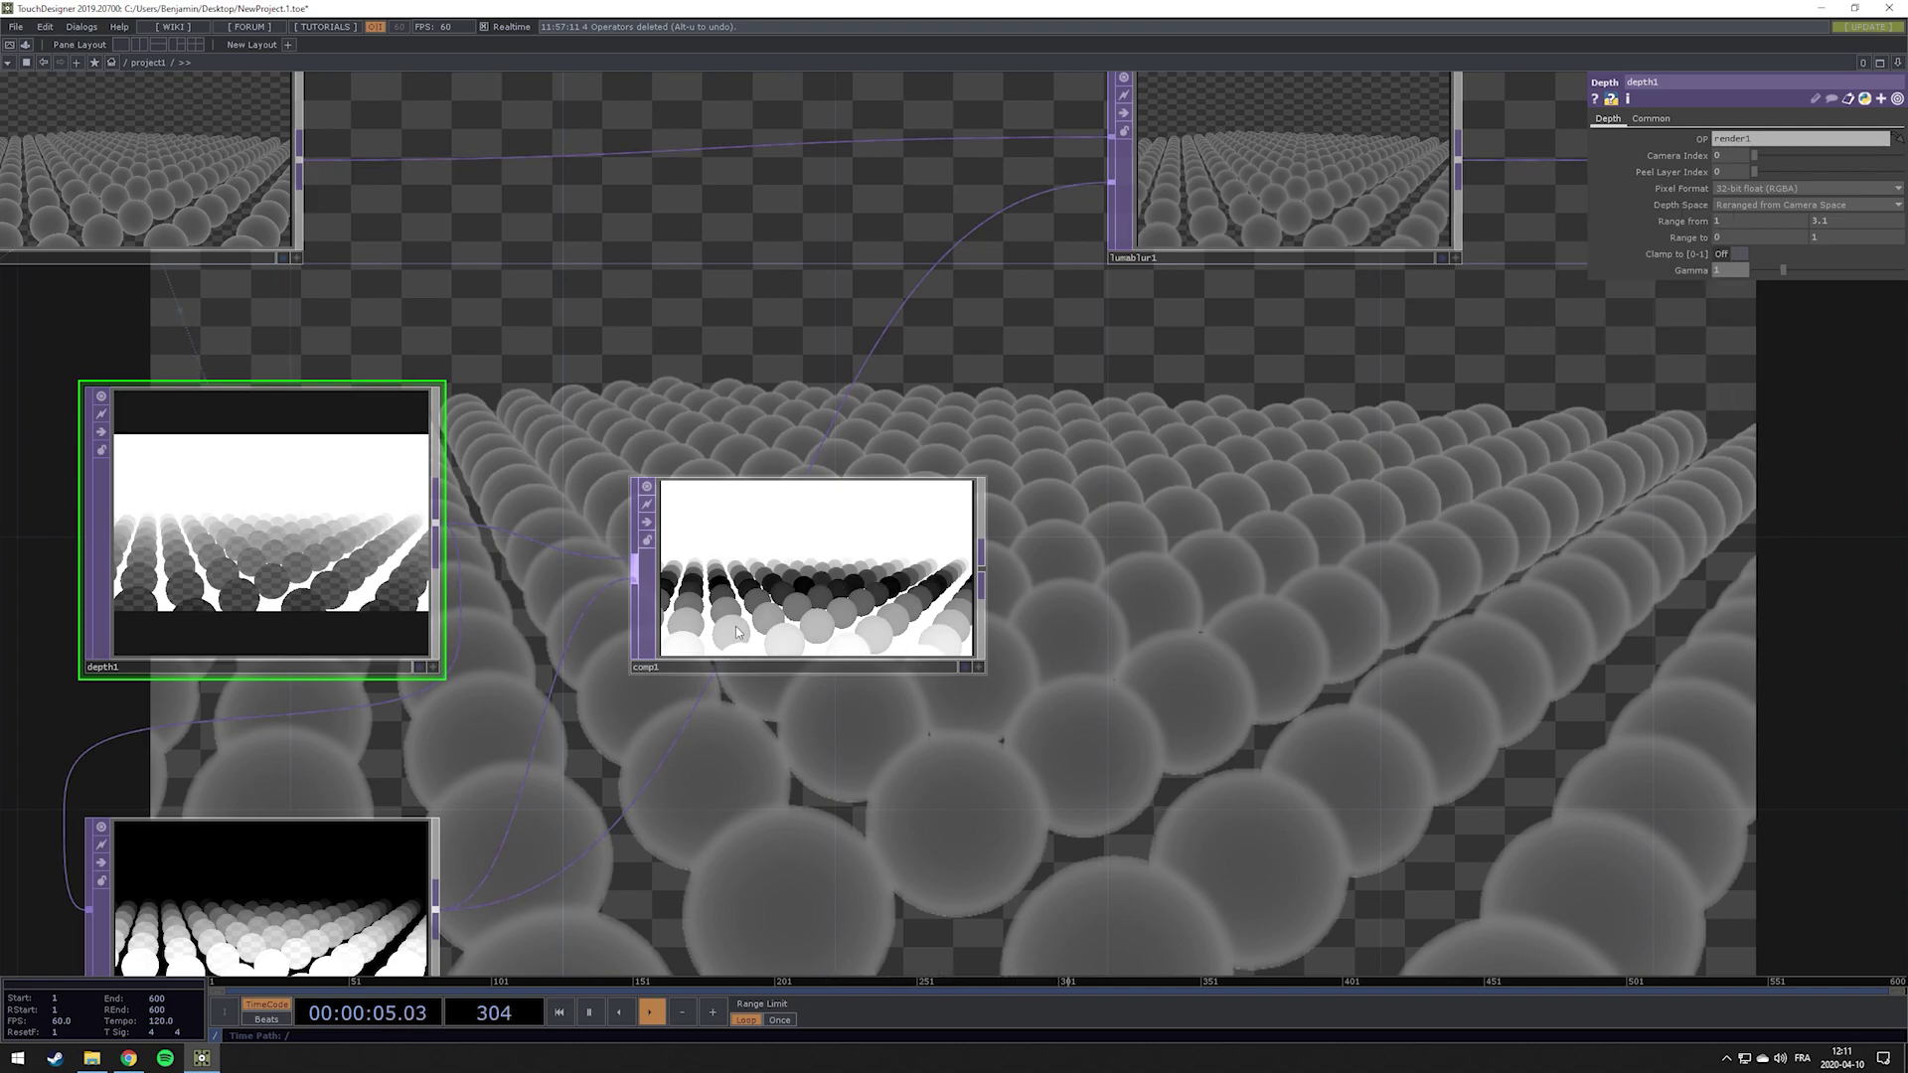
Connect the Composite TOP's output to the Luma Blur's second input in place of the Level TOP
drag(1241, 559, 1152, 595)
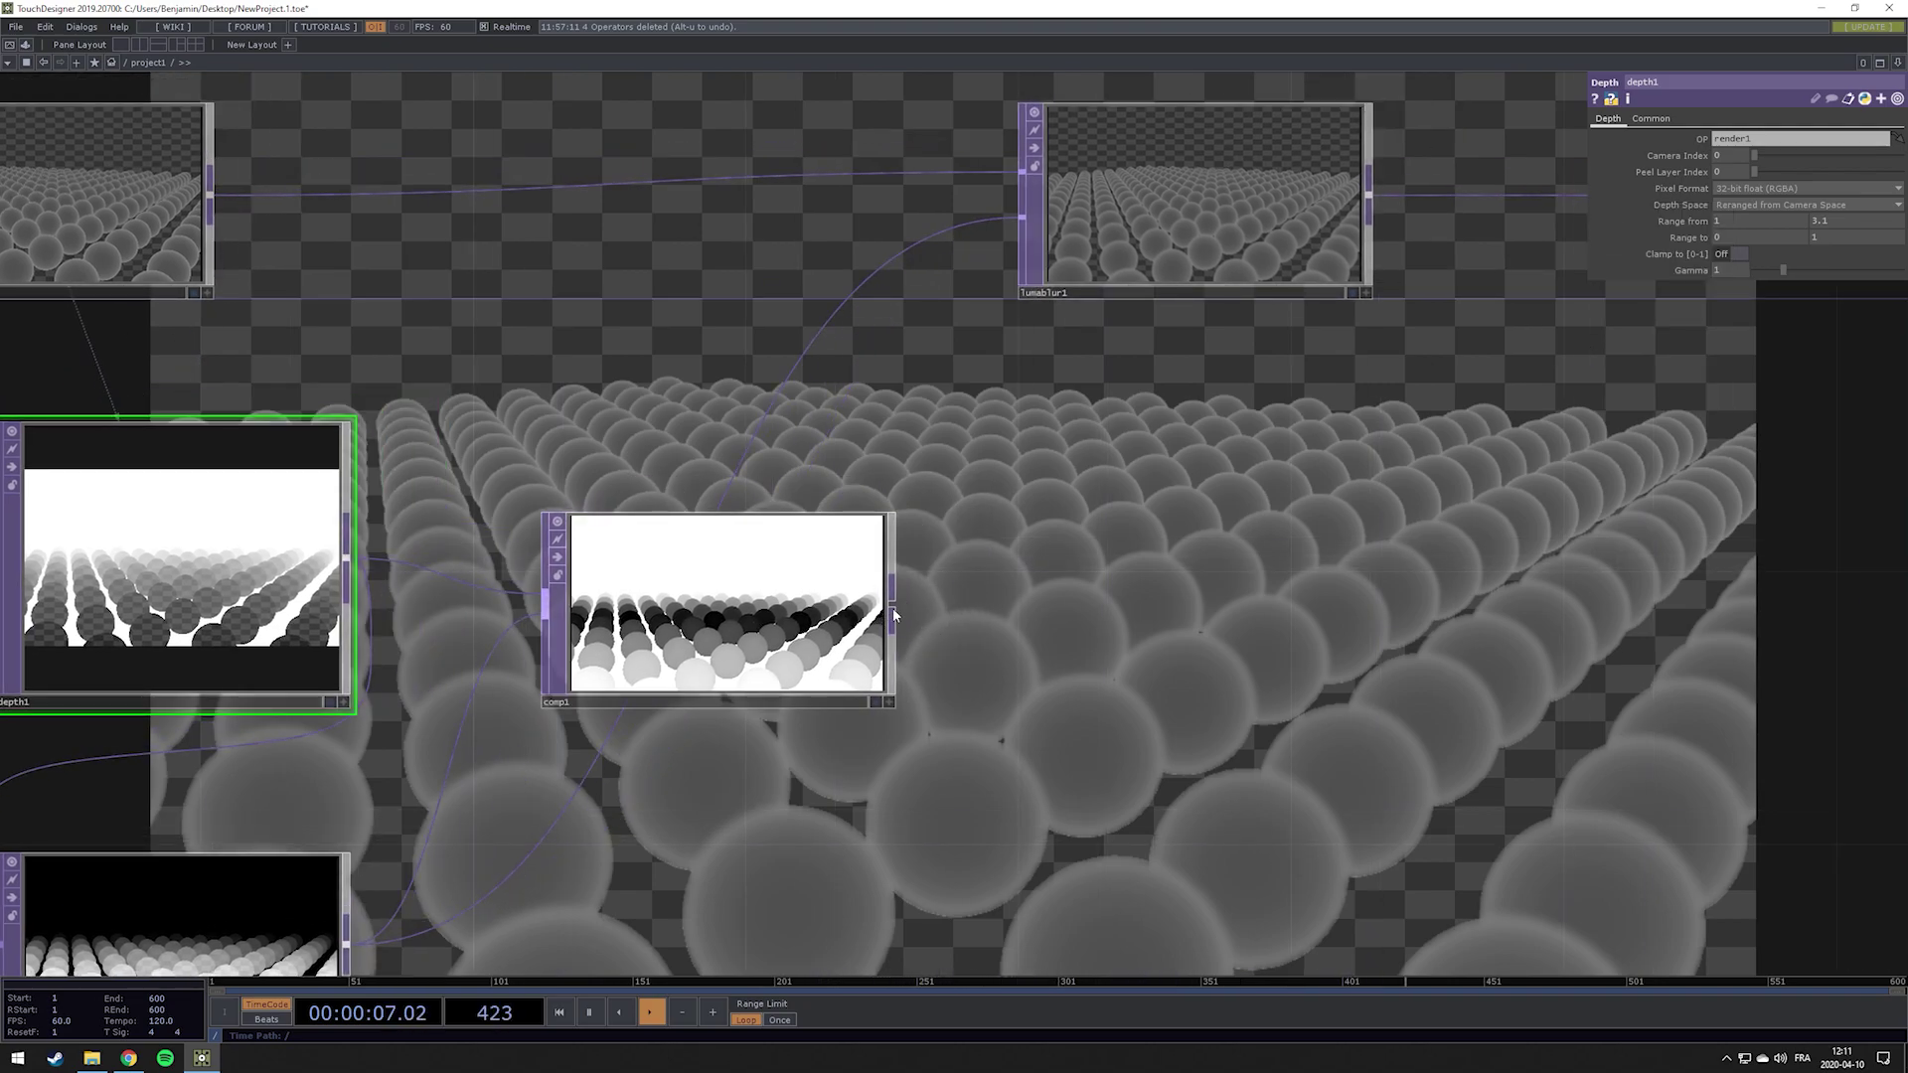
drag(893, 616, 1014, 224)
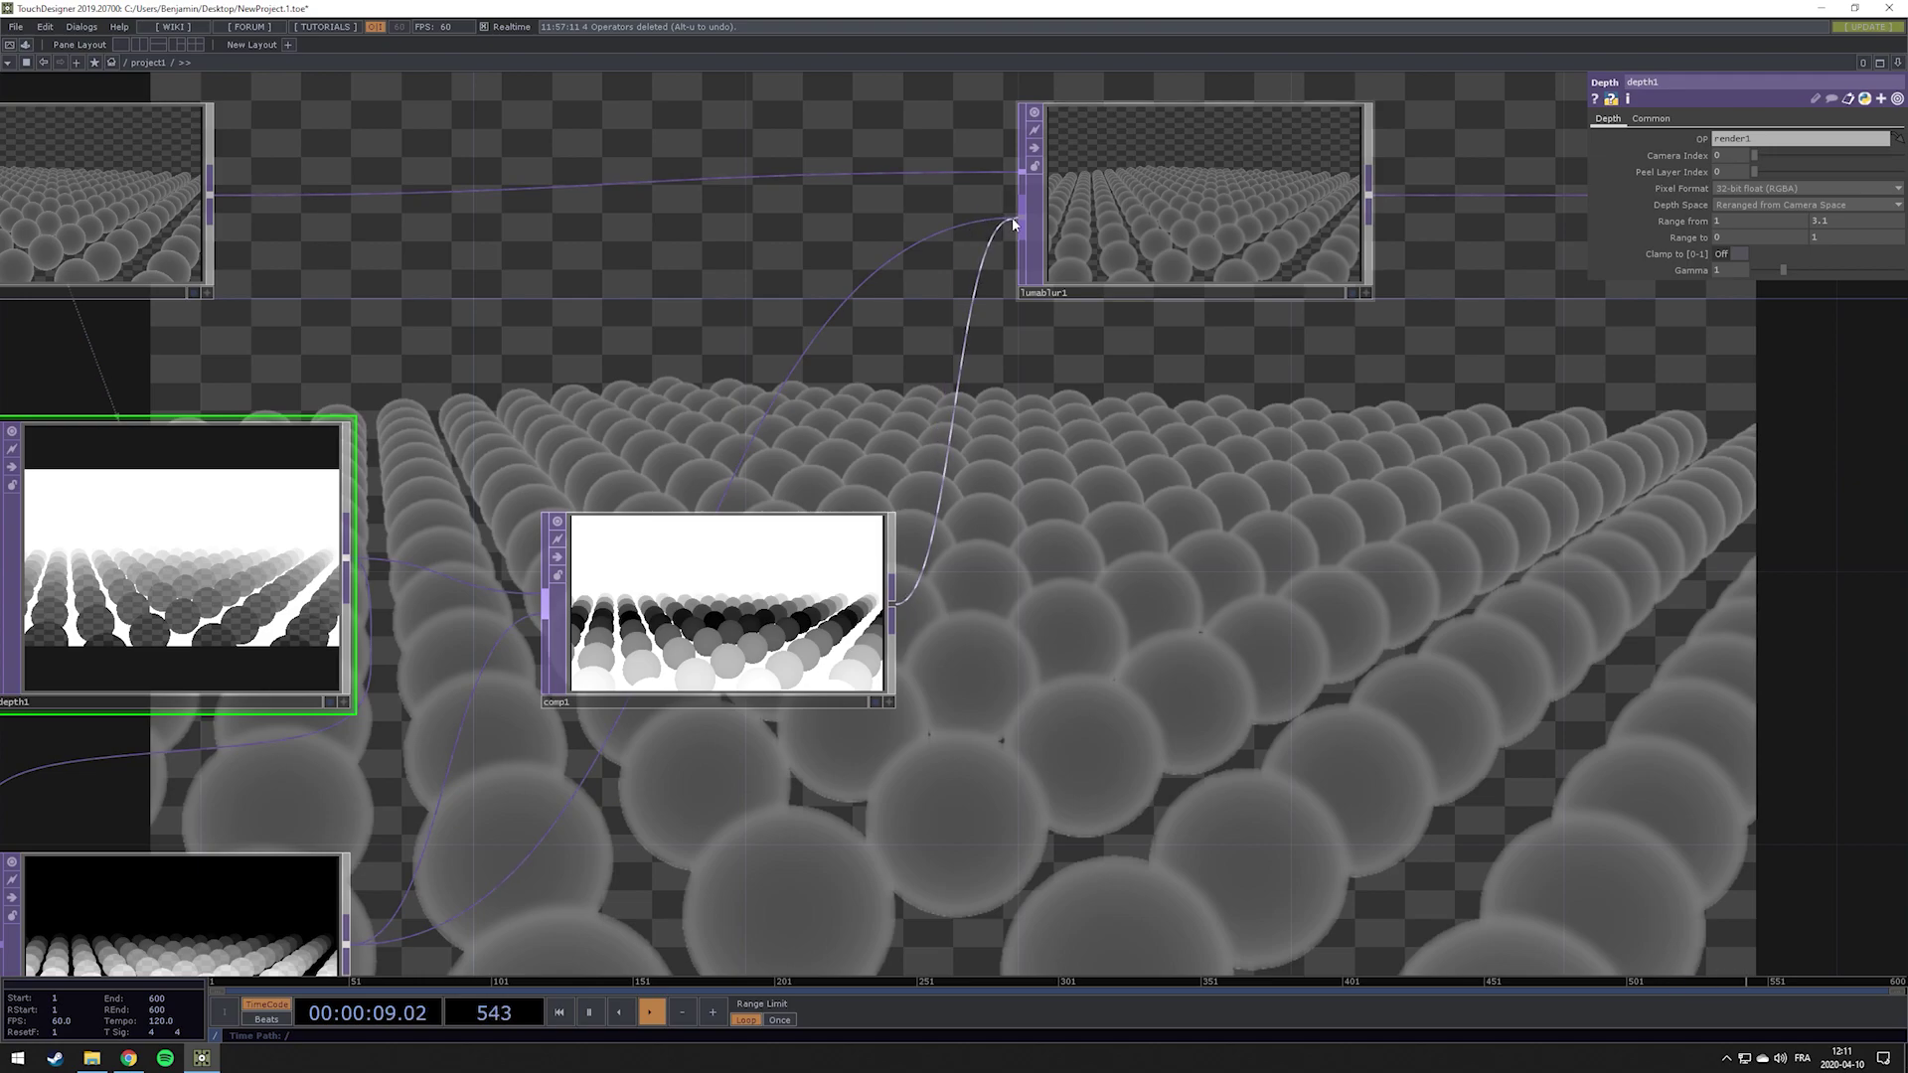
drag(998, 477, 489, 540)
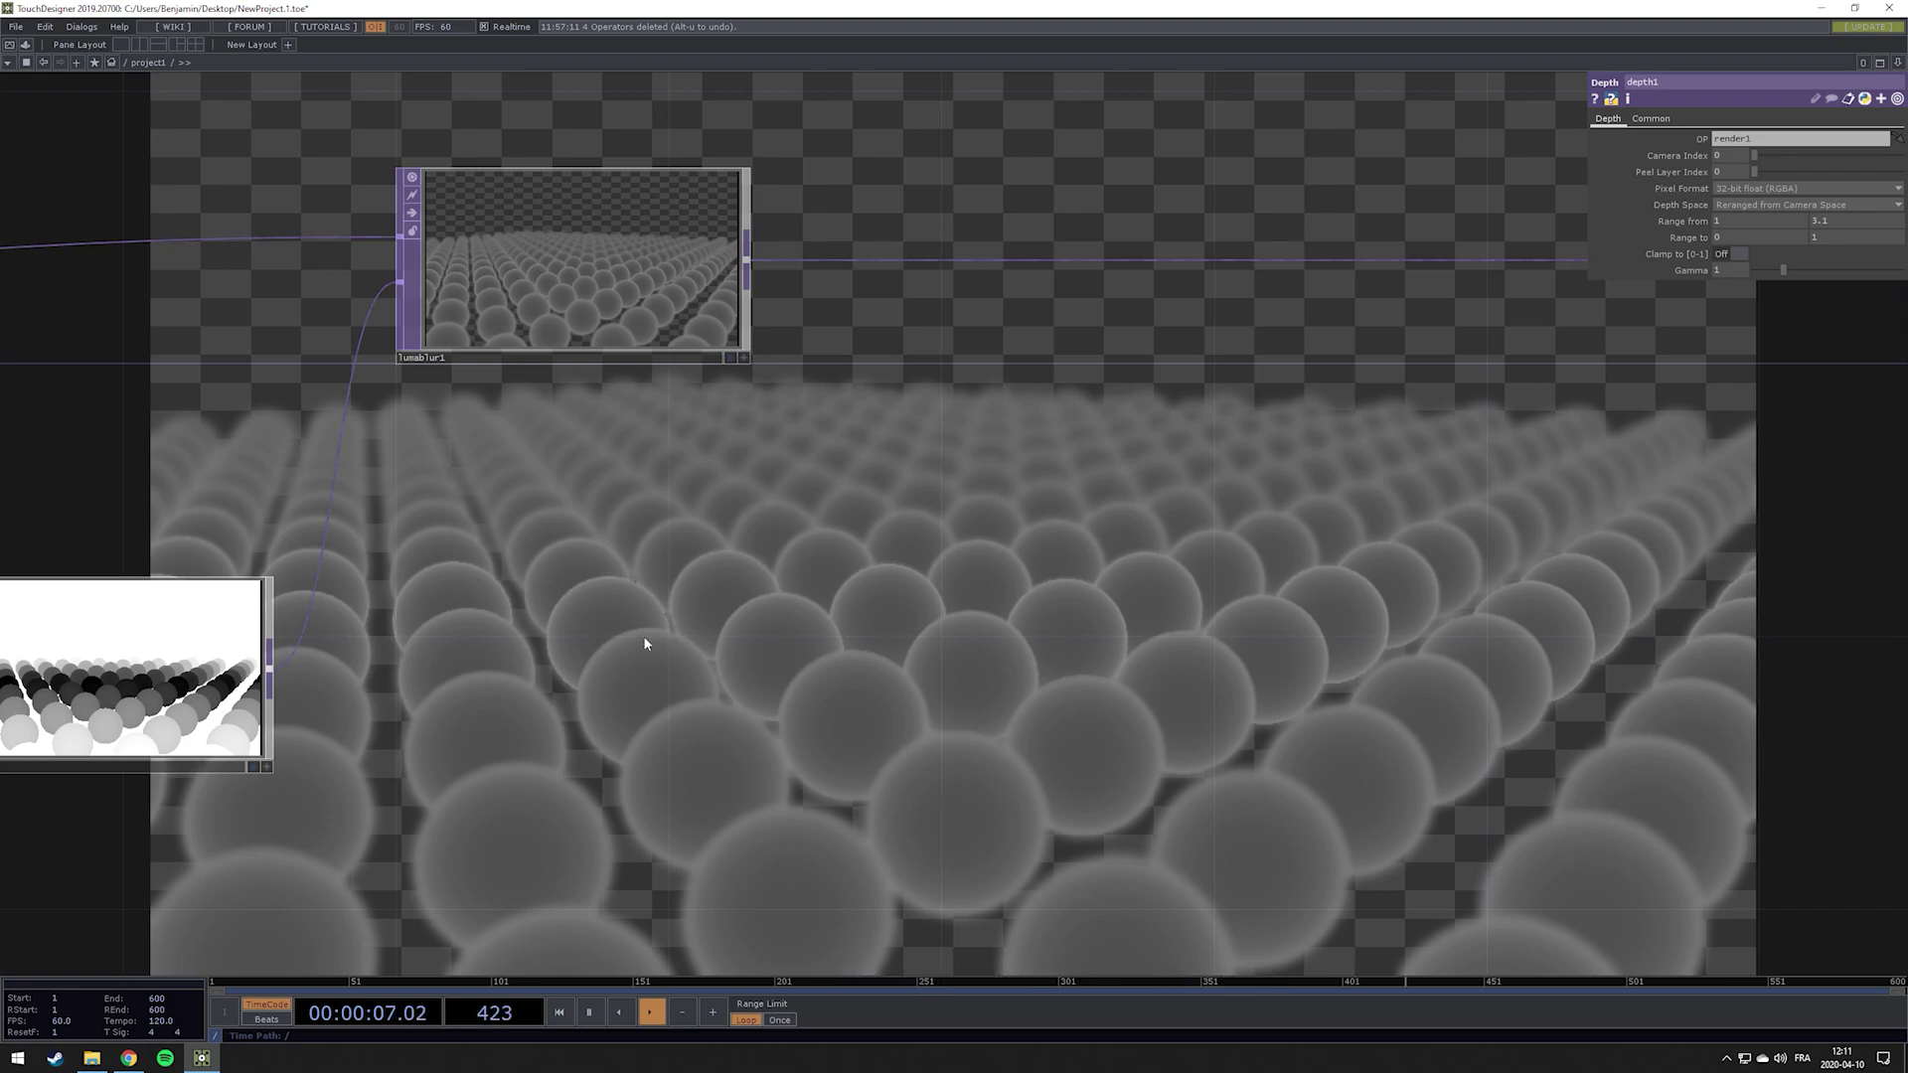
scroll(958, 630, down, 10)
scroll(958, 630, down, 6)
scroll(958, 630, up, 9)
scroll(958, 630, down, 5)
scroll(957, 626, down, 4)
scroll(956, 626, up, 6)
drag(1008, 602, 603, 714)
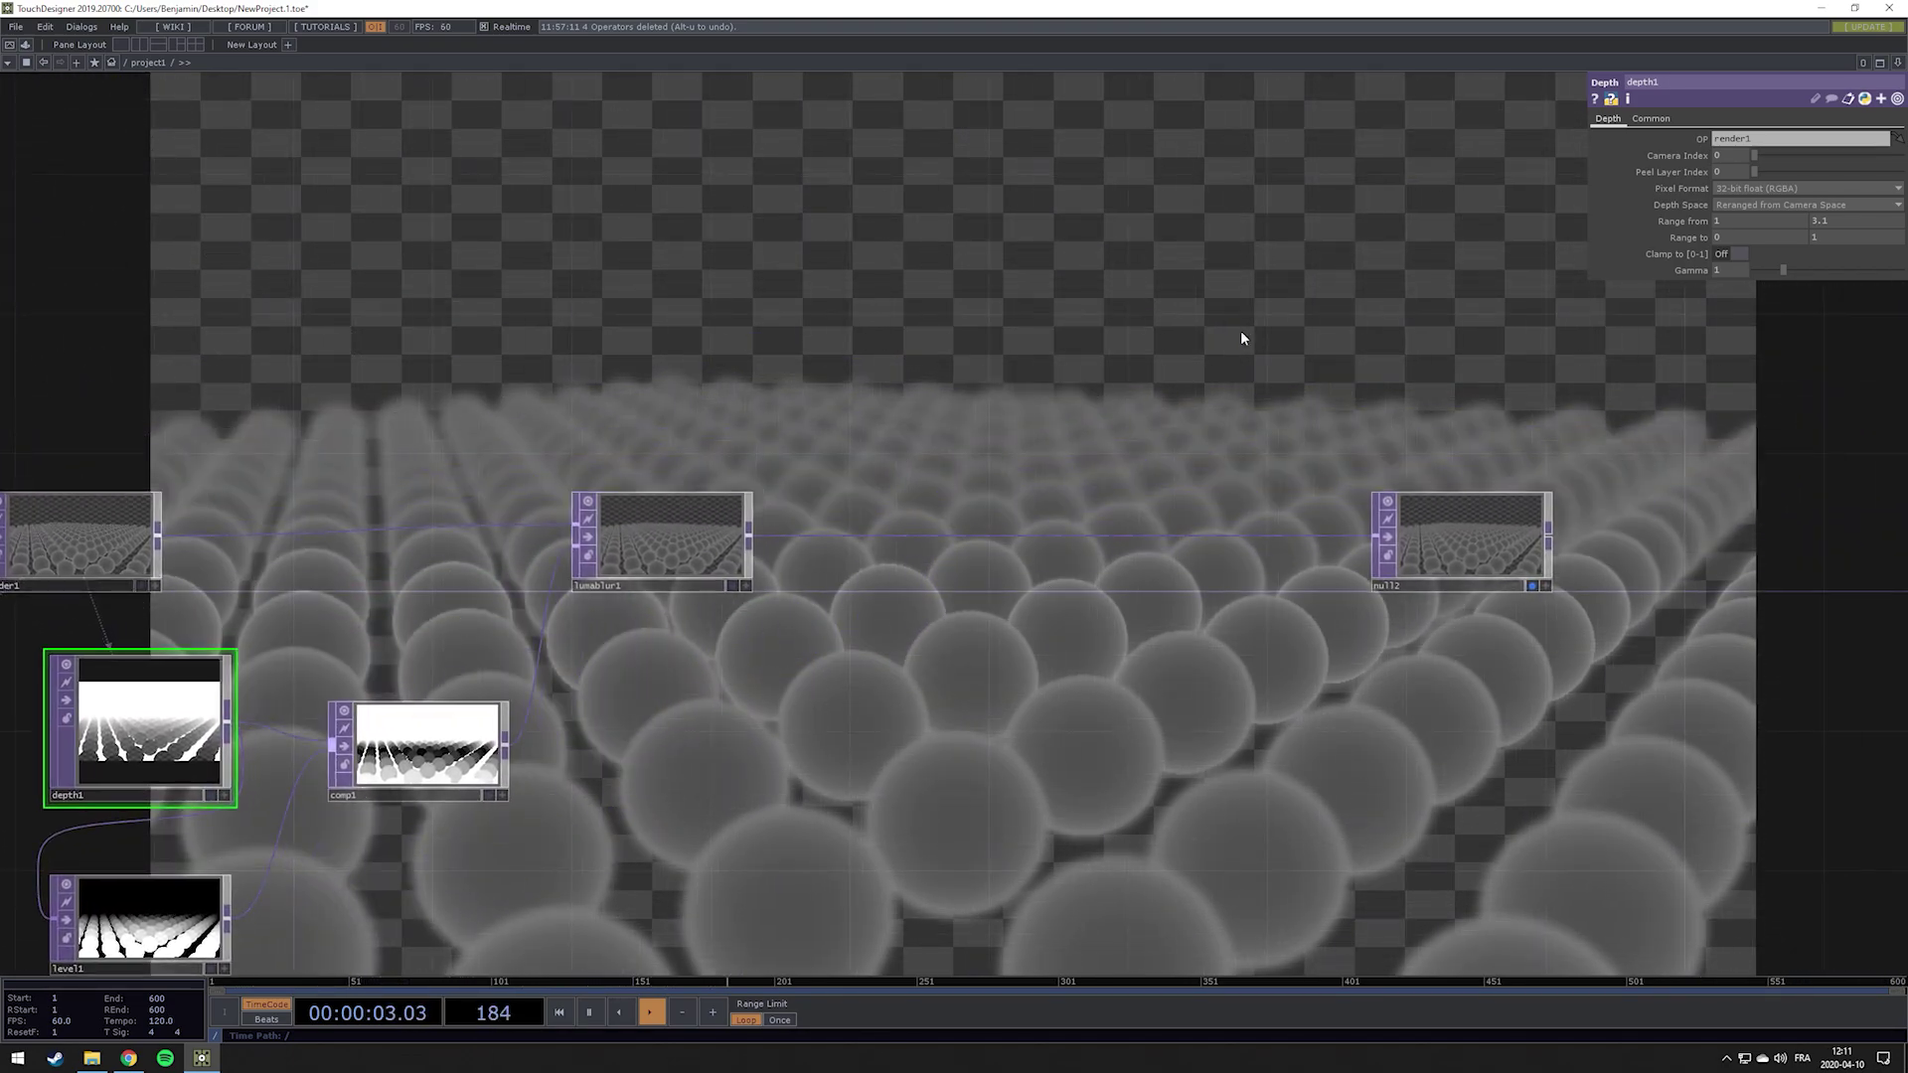